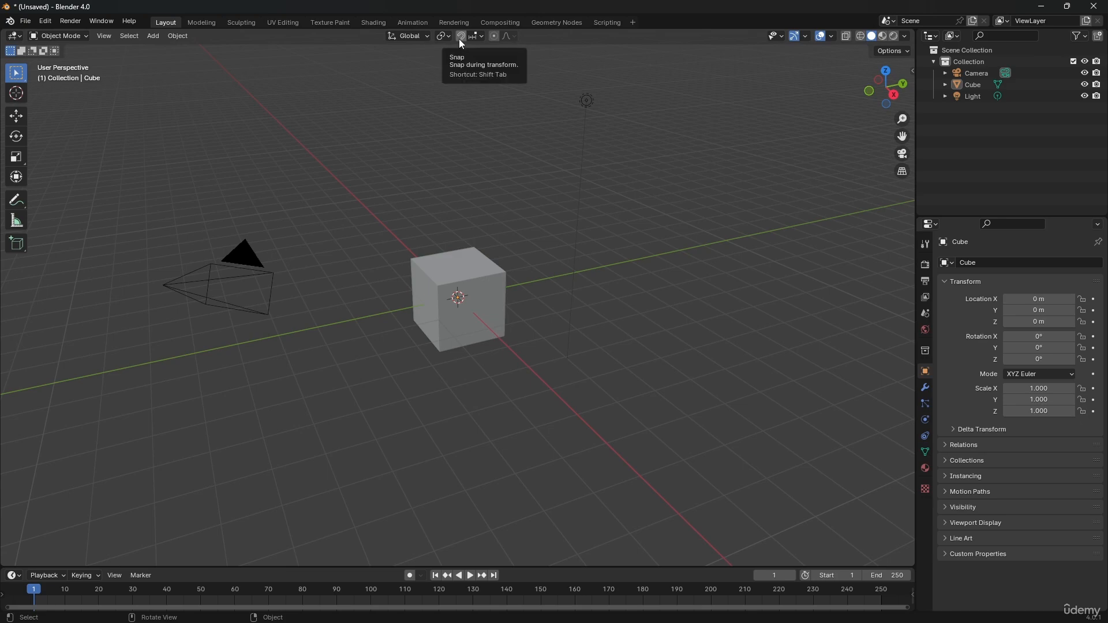
Step: Toggle snapping during transforms on and off, leaving it switched off
click(459, 39)
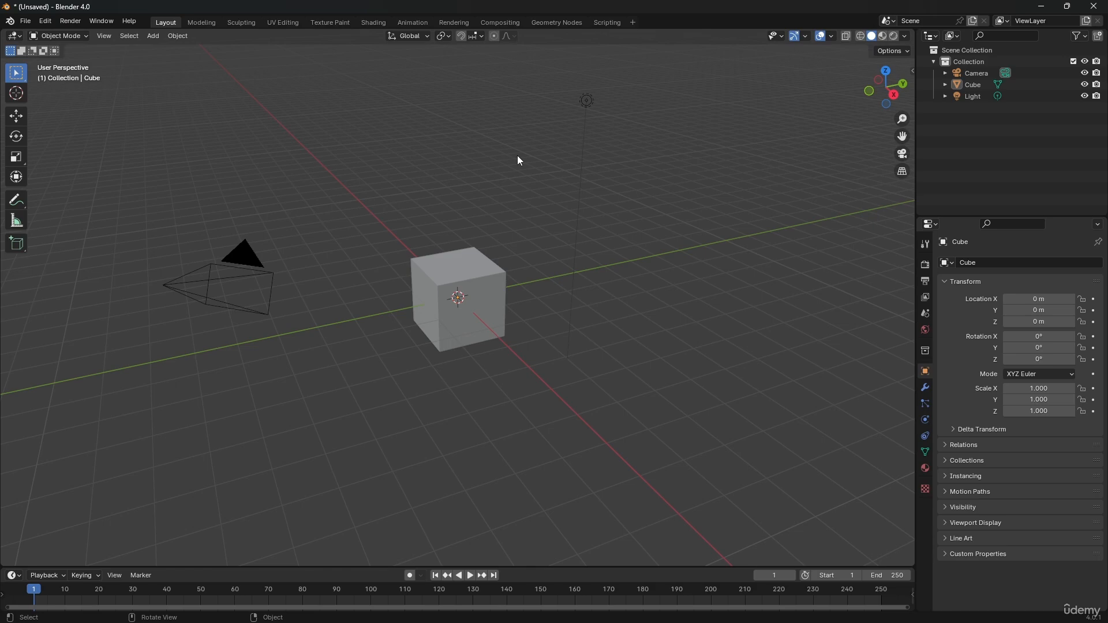
key(shift+Tab)
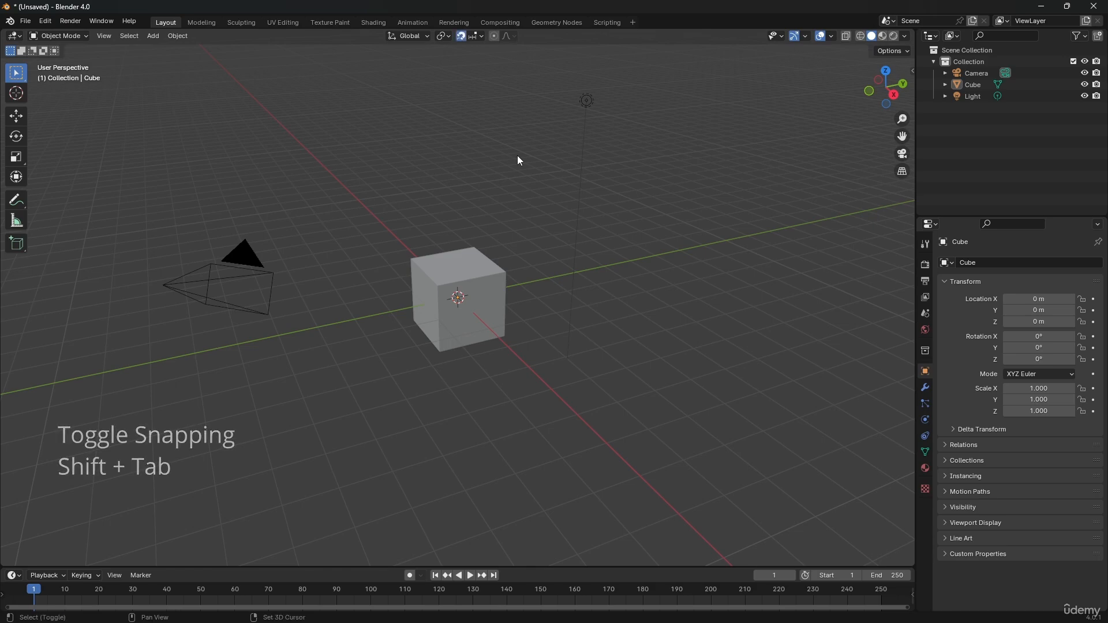
key(shift+Tab)
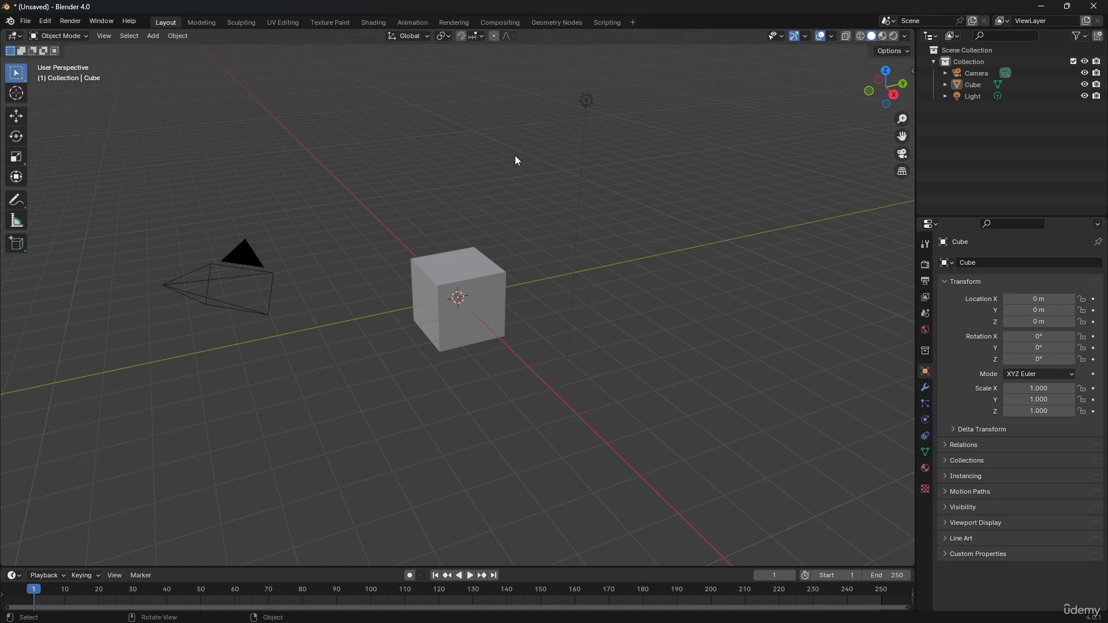
Step: Try moving the default cube freely along the global Y axis with snapping switched off
mouse_move(478, 270)
middle_down()
mouse_move(458, 268)
mouse_move(469, 279)
middle_up()
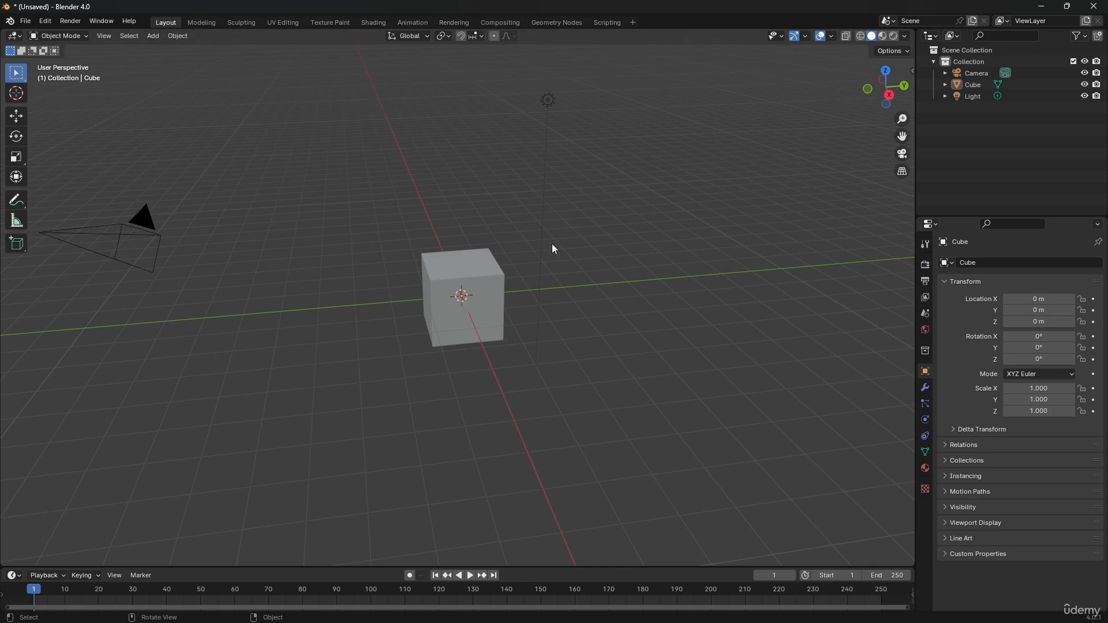
middle_drag(552, 249, 481, 296)
click(419, 326)
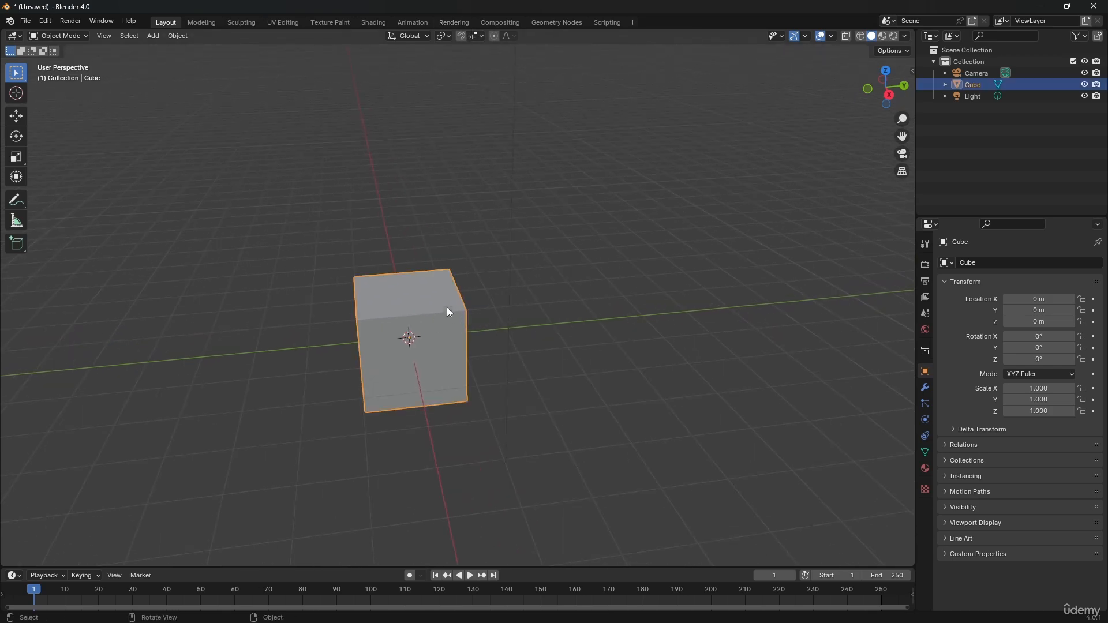
key(g)
key(y)
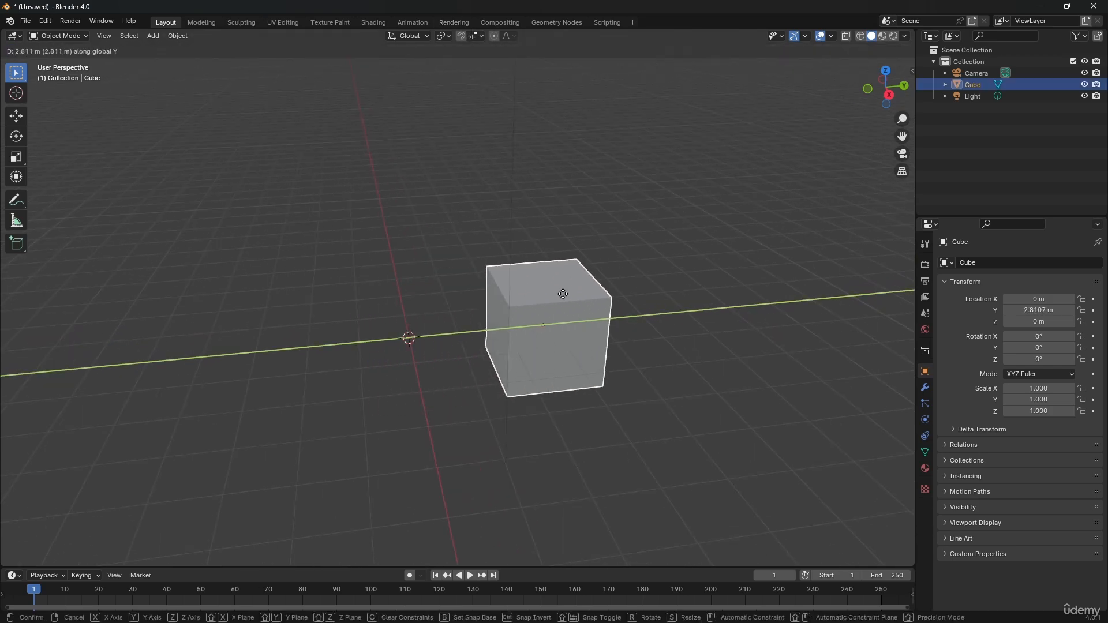
right_click(691, 304)
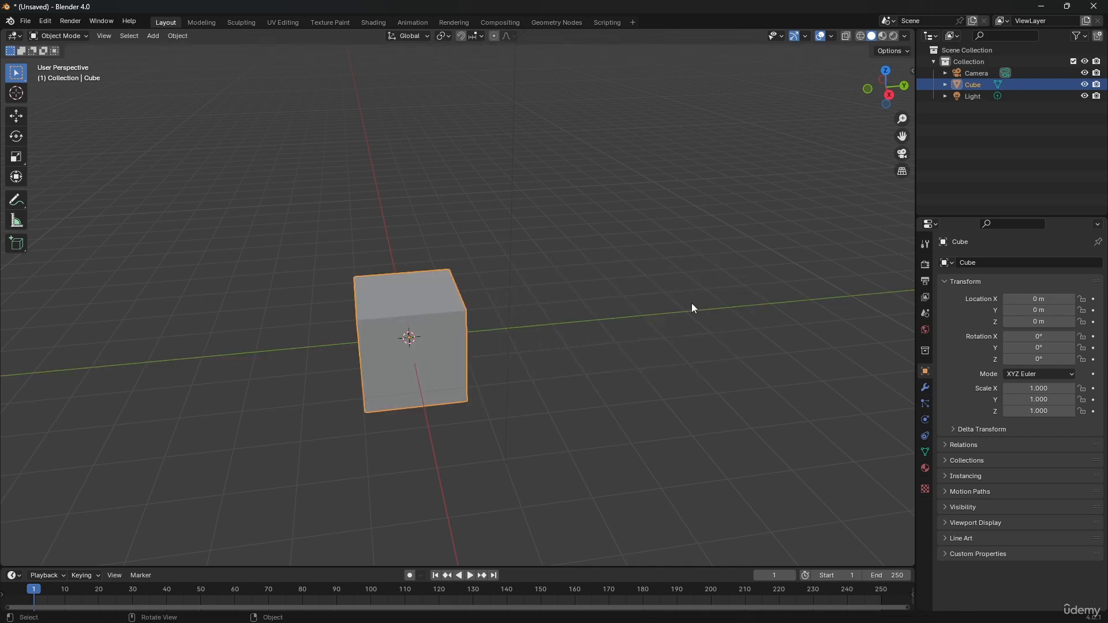
middle_drag(457, 296, 476, 160)
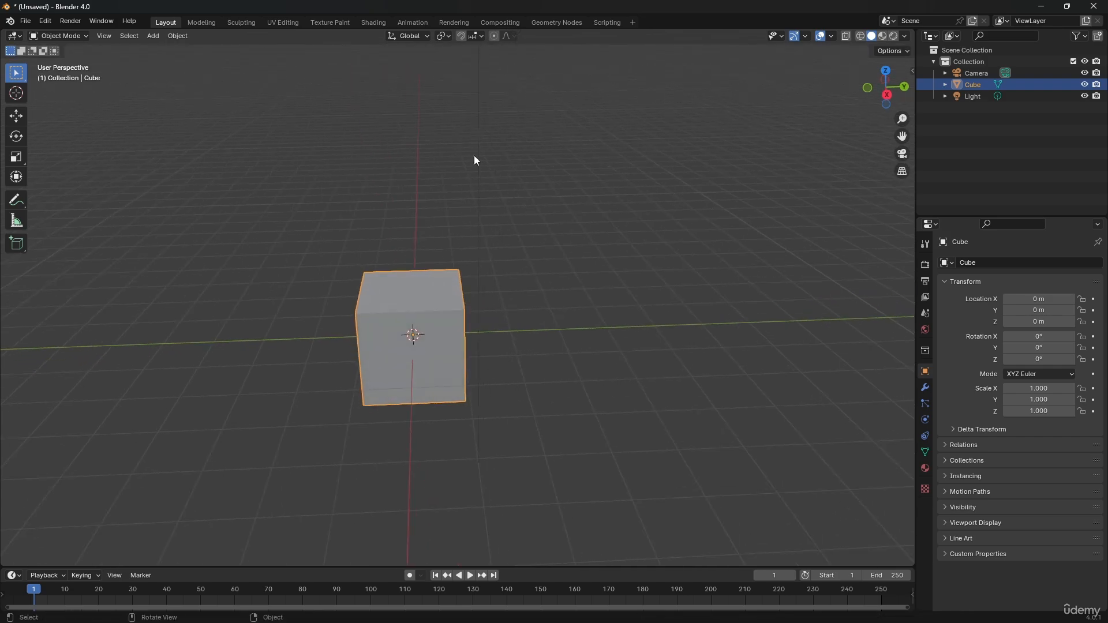
Step: Turn snapping on and examine the snap target options, including Increment
click(461, 36)
click(481, 36)
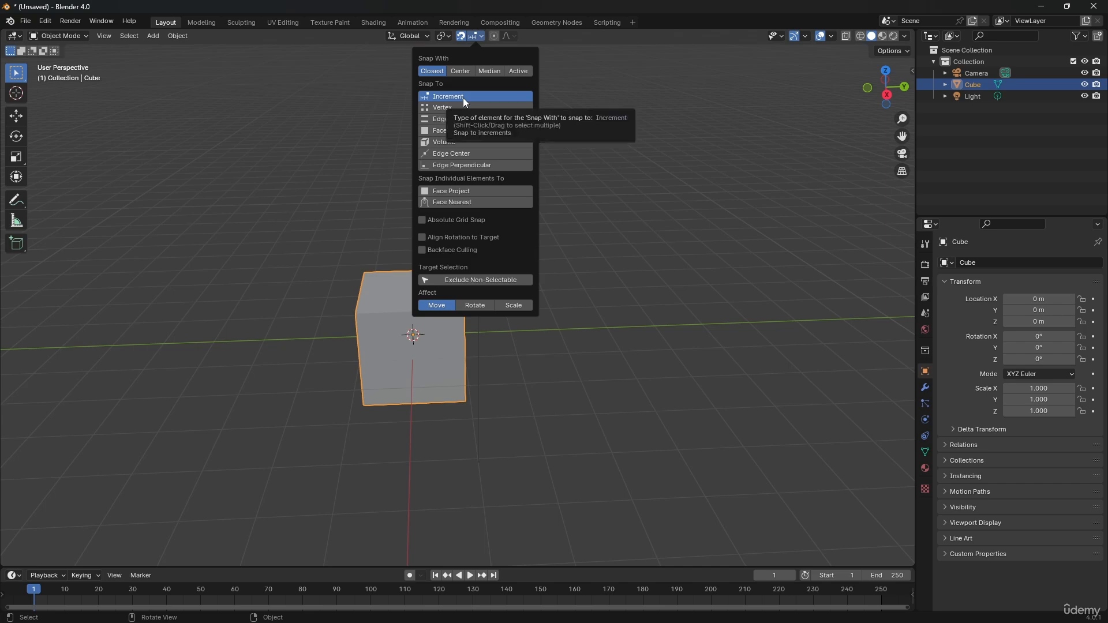
scroll(438, 340, up, 3)
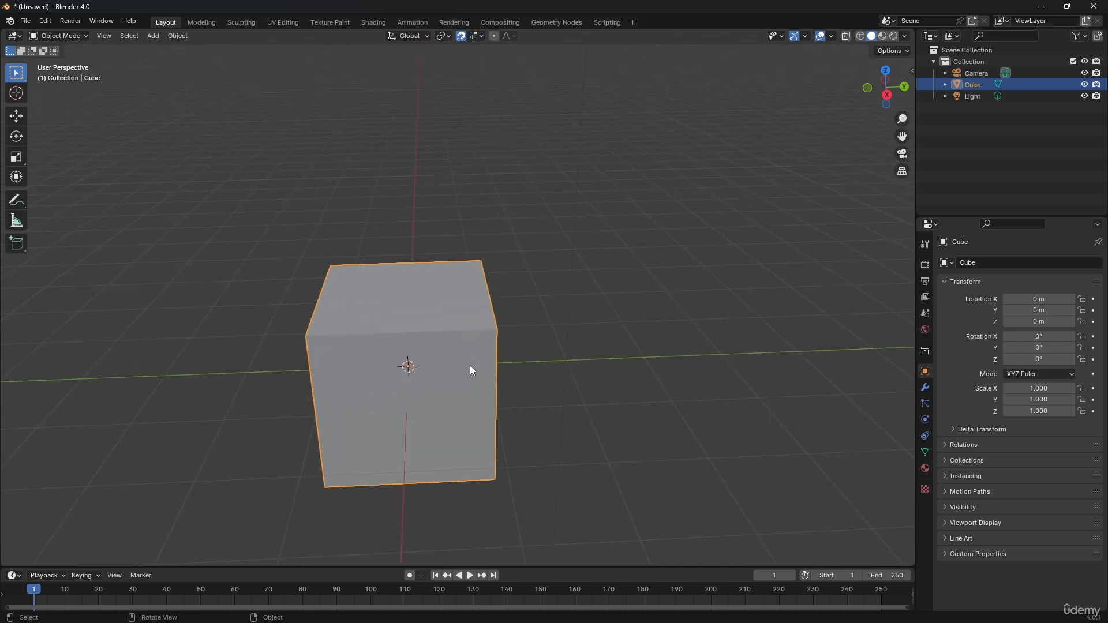
Step: Switch snapping off and move the cube freely along the Y axis to about -0.46 m
key(shift+Tab)
key(g)
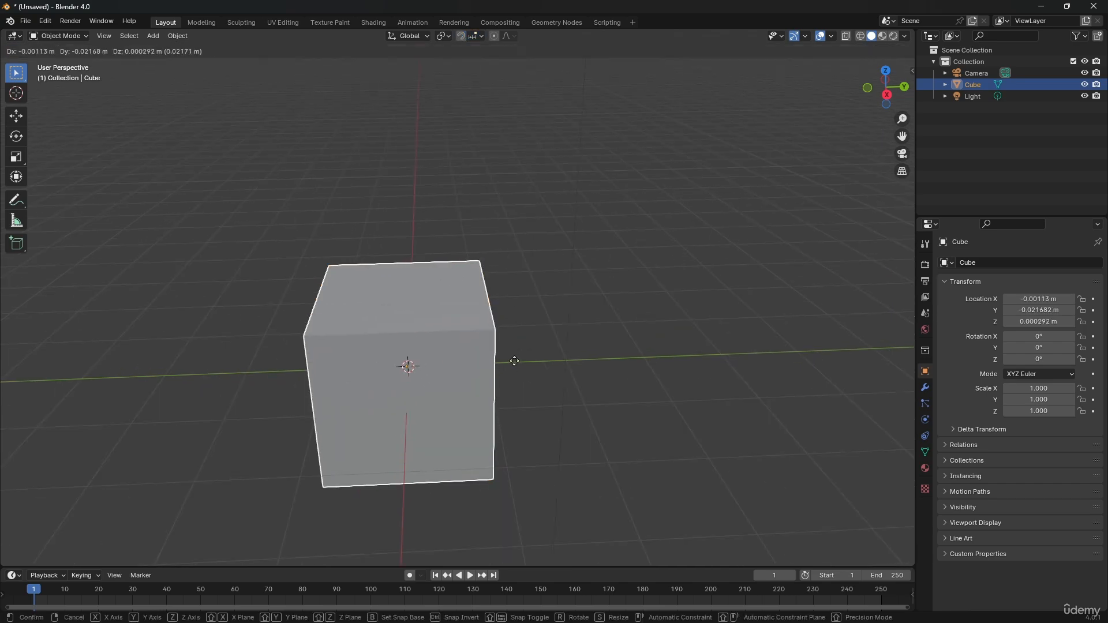
key(y)
click(478, 358)
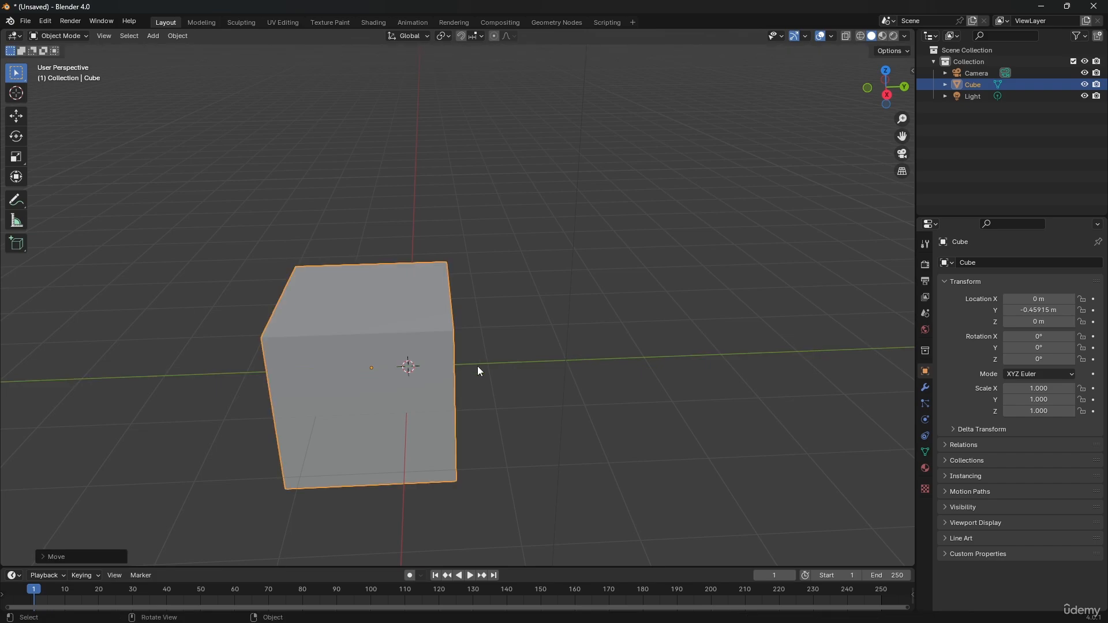
Step: Switch snapping back on and try moving the cube along the Y axis in 1 m increments
key(shift+Tab)
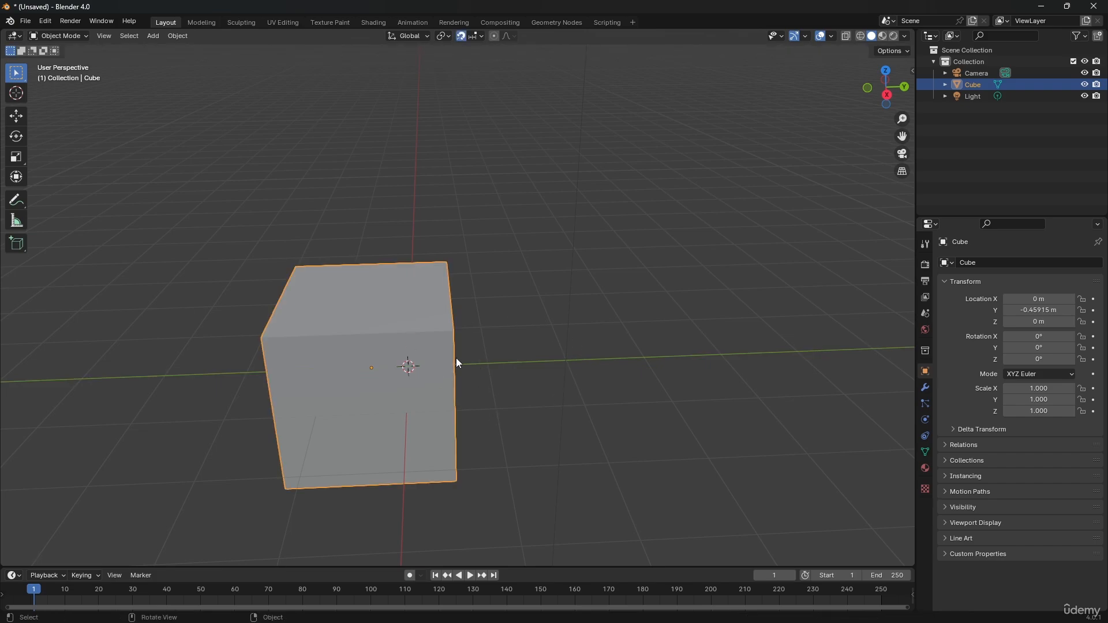
middle_drag(471, 403, 462, 378)
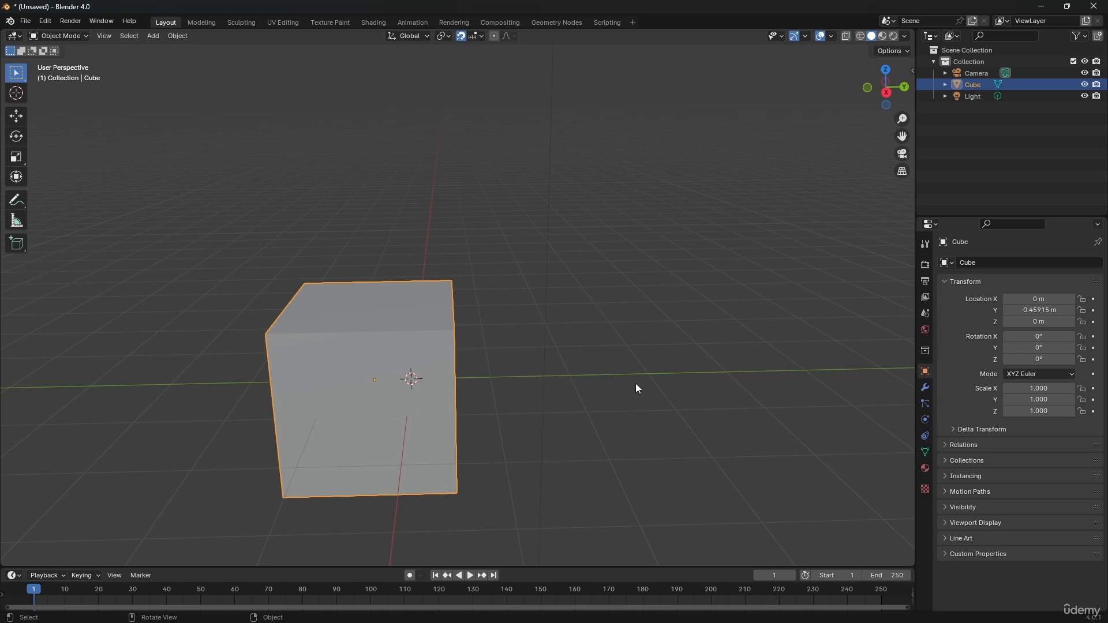
key(g)
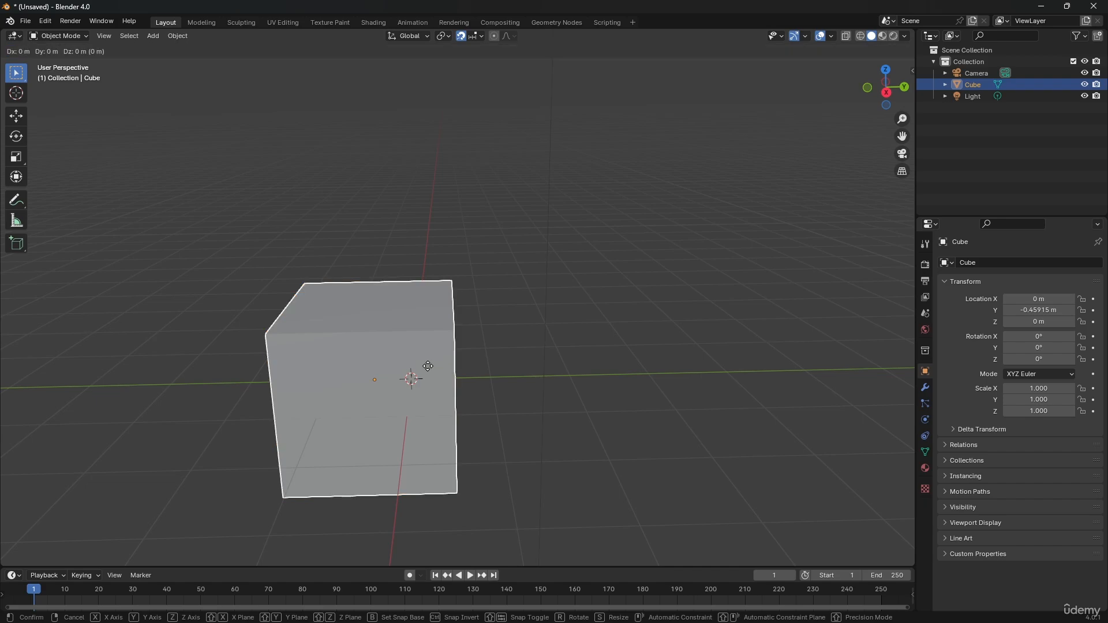
key(y)
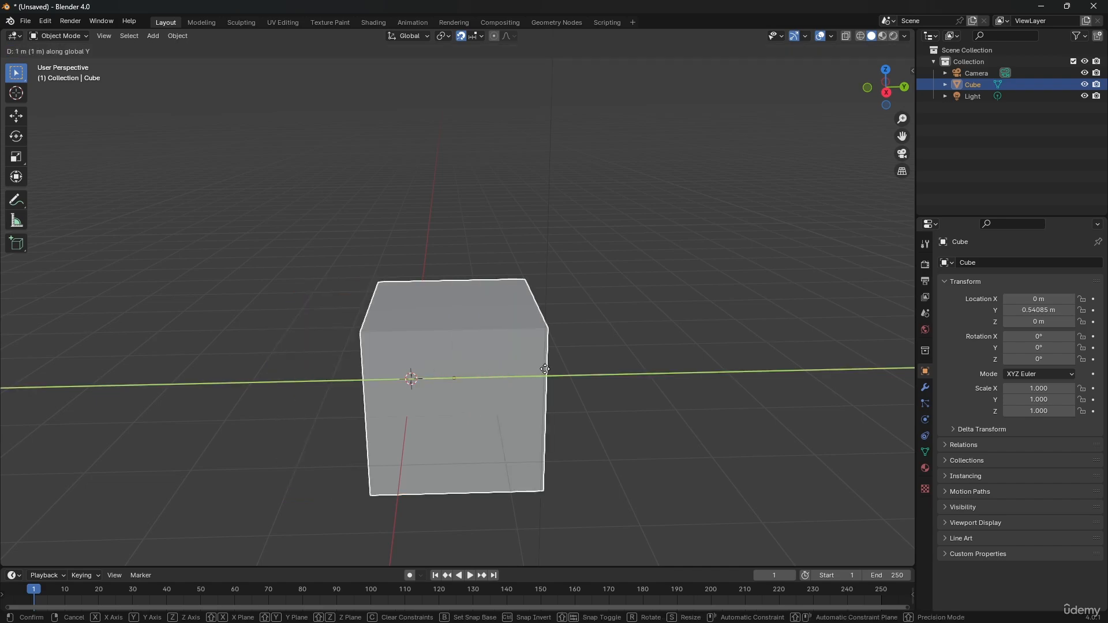
right_click(806, 375)
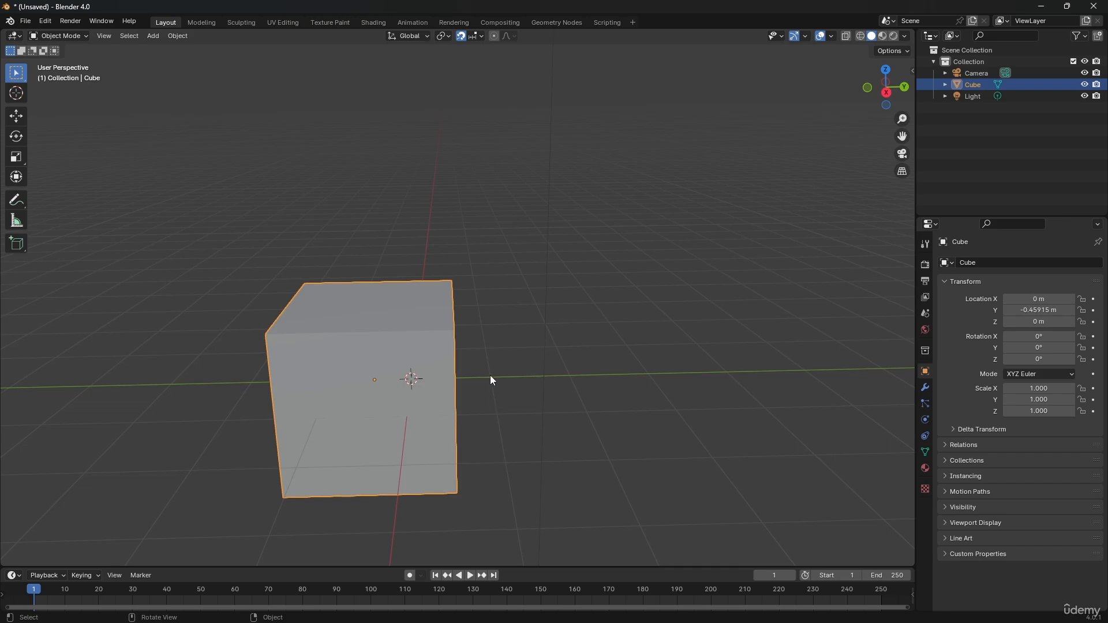
Step: Enable Absolute Grid Snap and try moving the cube onto the grid lines along Y
click(472, 36)
key(g)
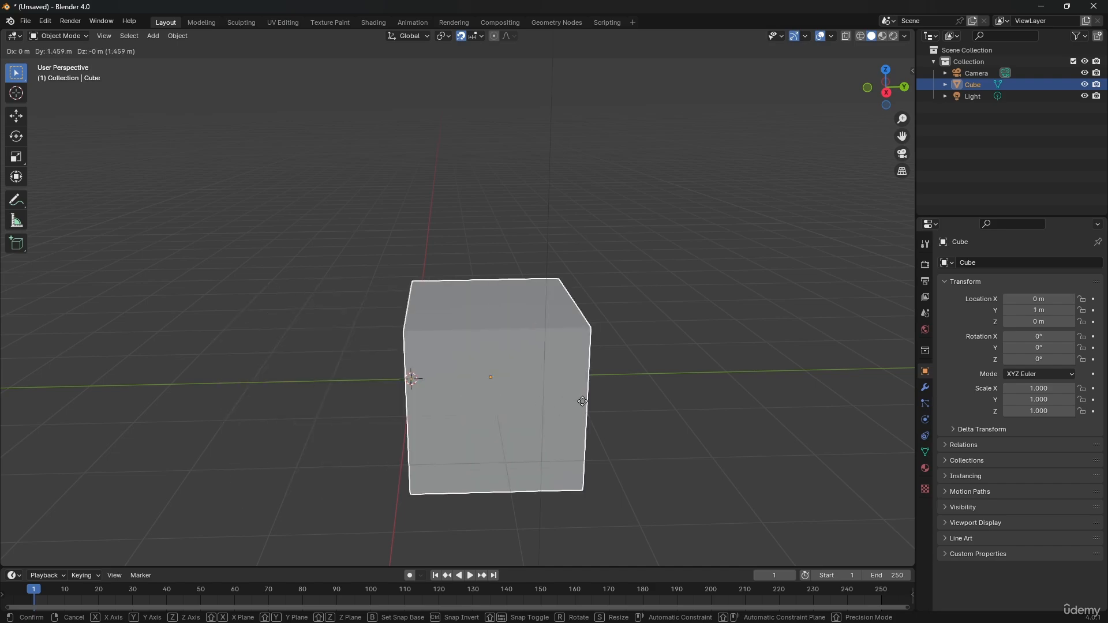
right_click(761, 396)
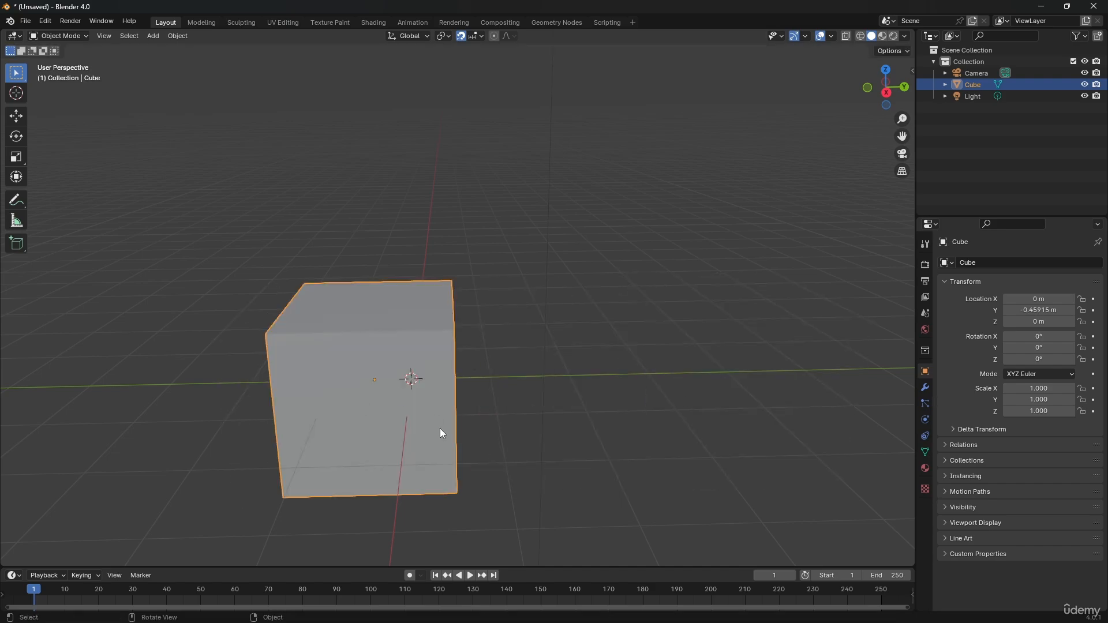
Step: Set snapping to Vertex and duplicate the cube, placing the copy at about X -1.74 m, Y 3.71 m, Z 0.49 m
click(477, 38)
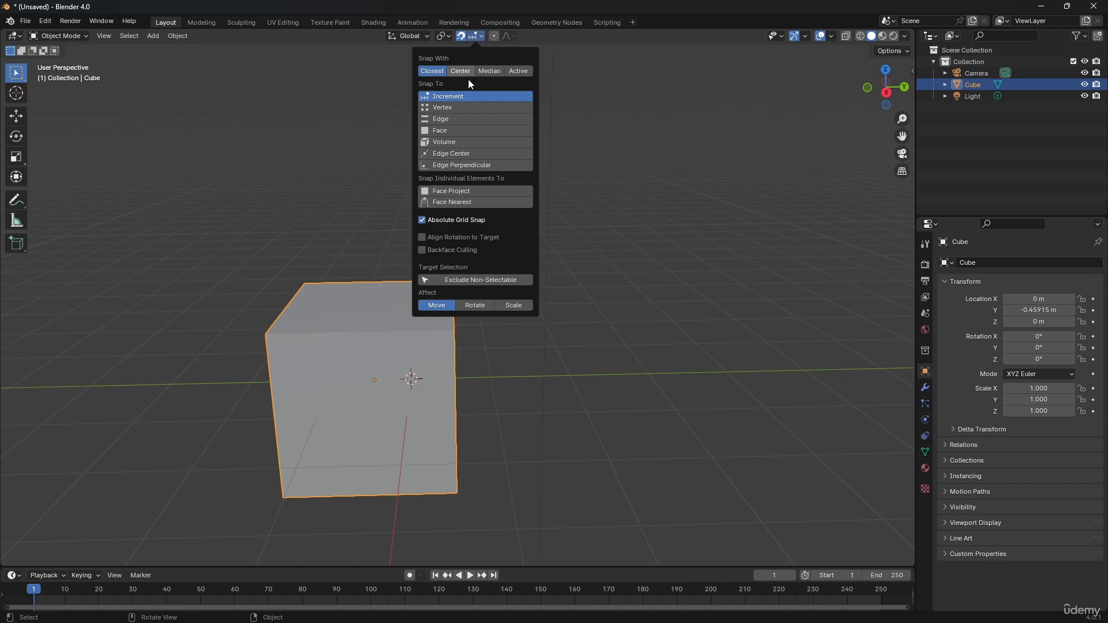
click(455, 107)
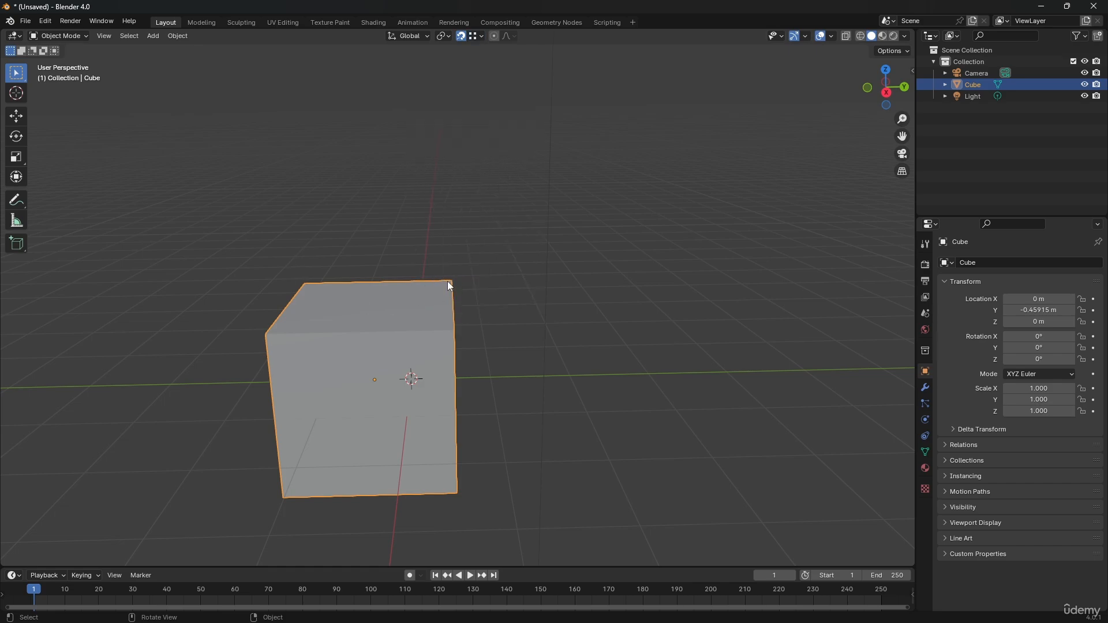
middle_drag(437, 297, 418, 327)
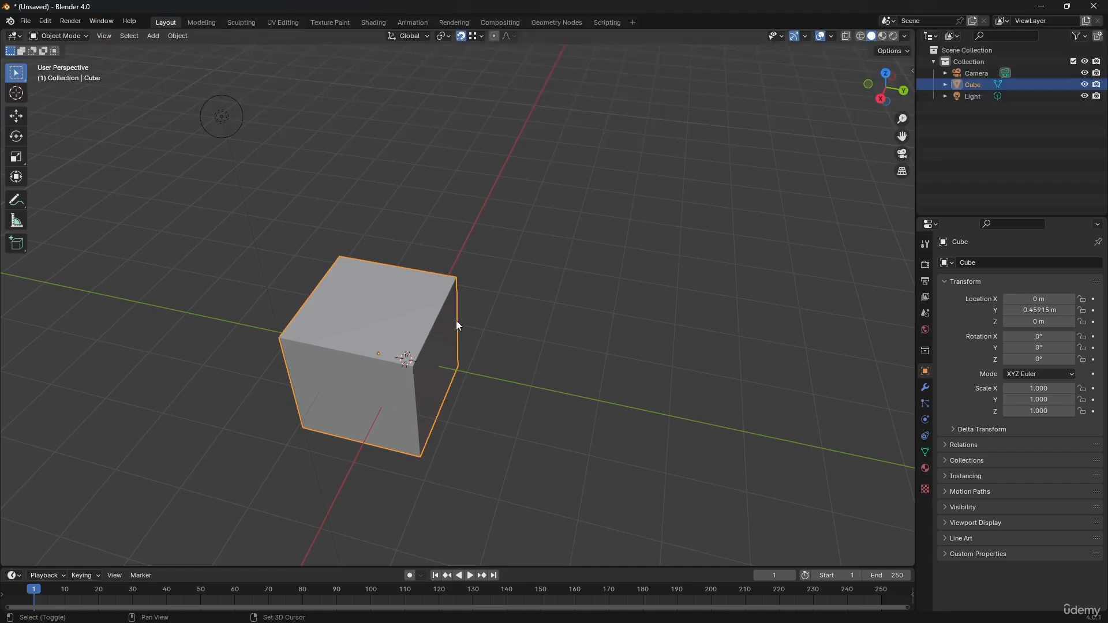
key(shift+d)
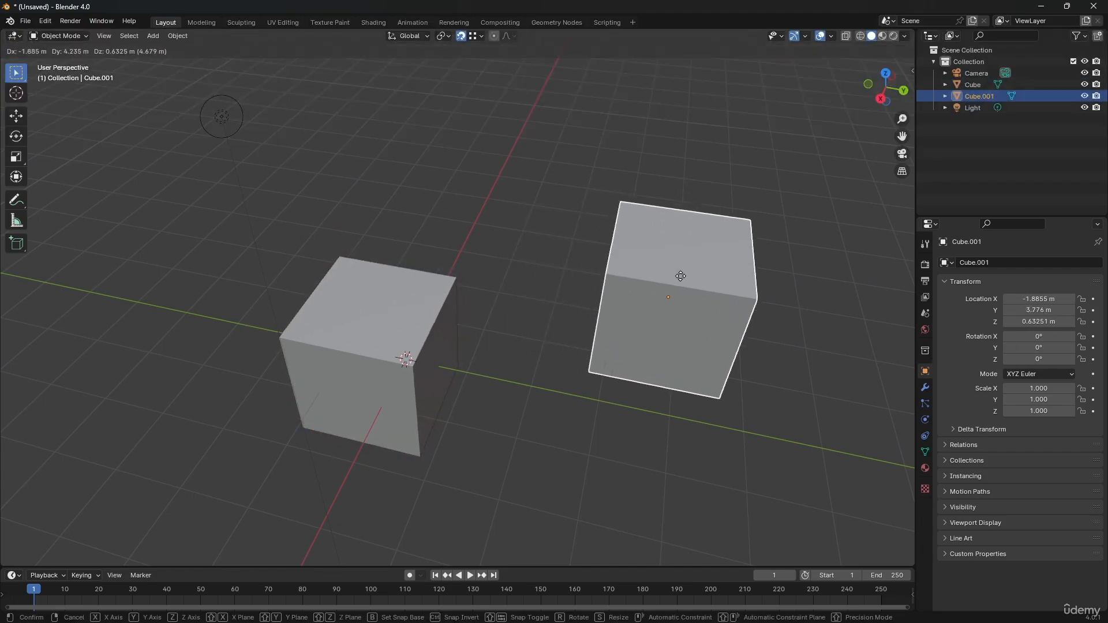
click(570, 359)
middle_drag(570, 359, 481, 342)
scroll(530, 303, up, 3)
middle_drag(457, 388, 511, 306)
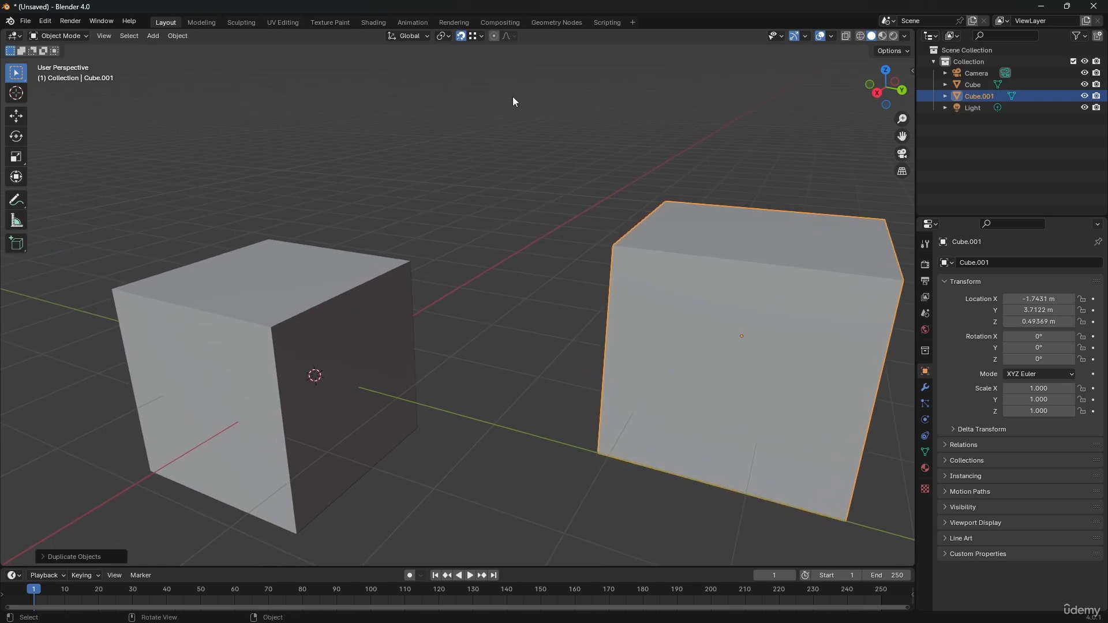
Step: Try snapping the duplicate cube's closest corner to the original cube's upper back corner, and undo the move
click(476, 36)
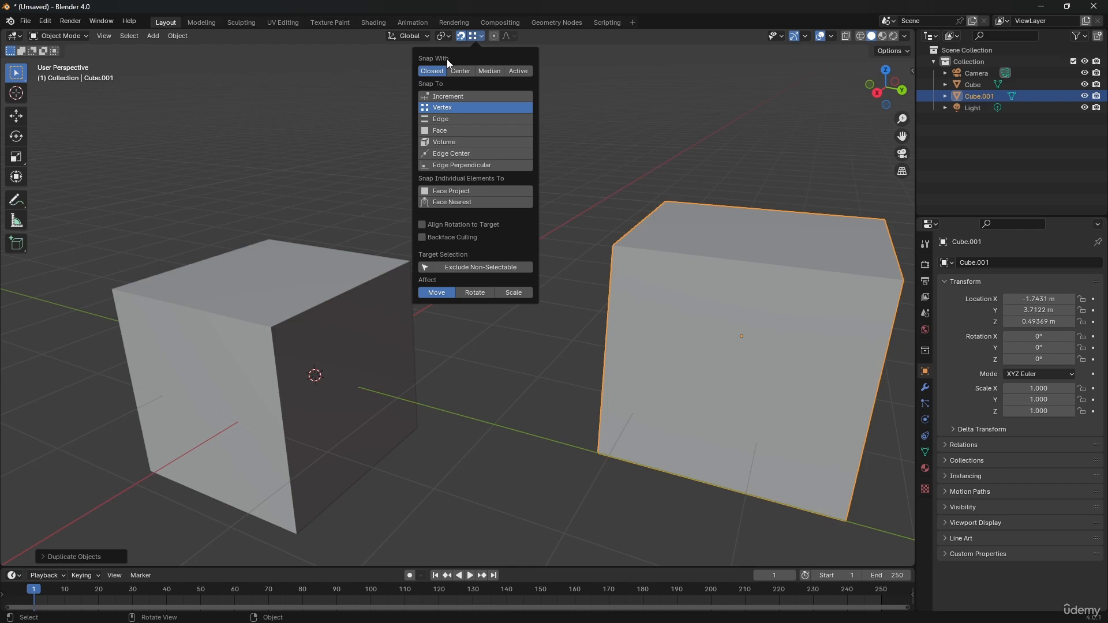
click(474, 37)
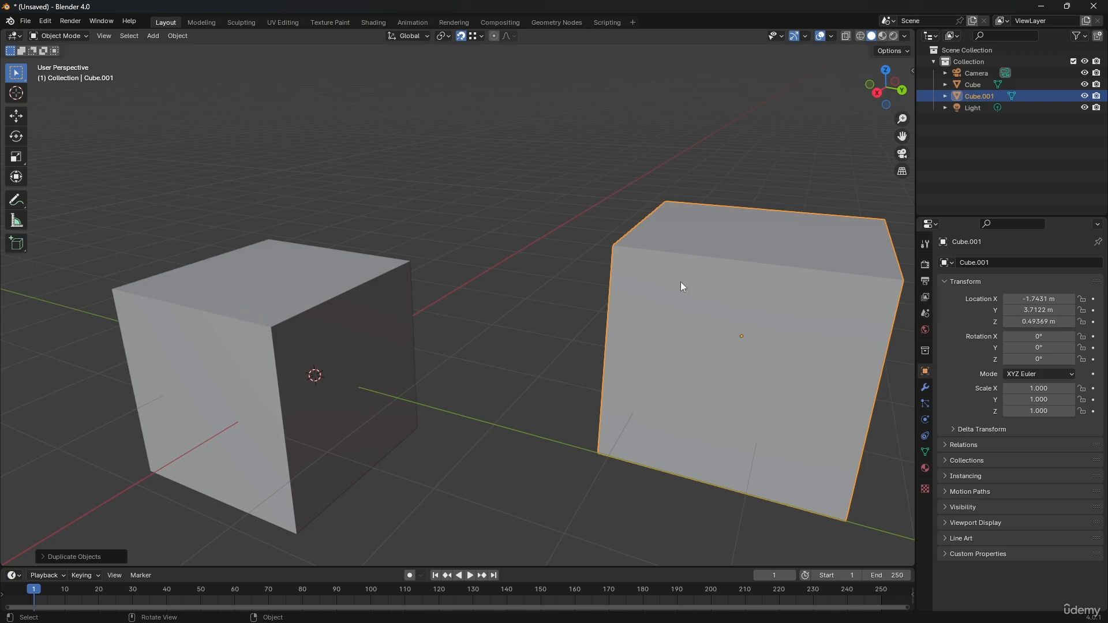
key(g)
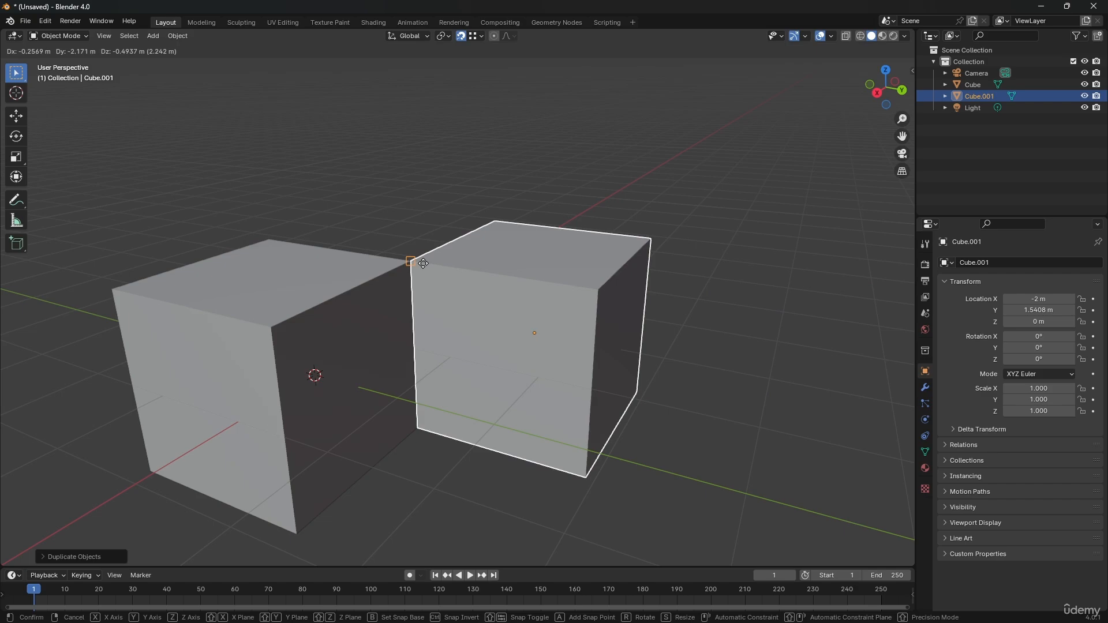
click(423, 264)
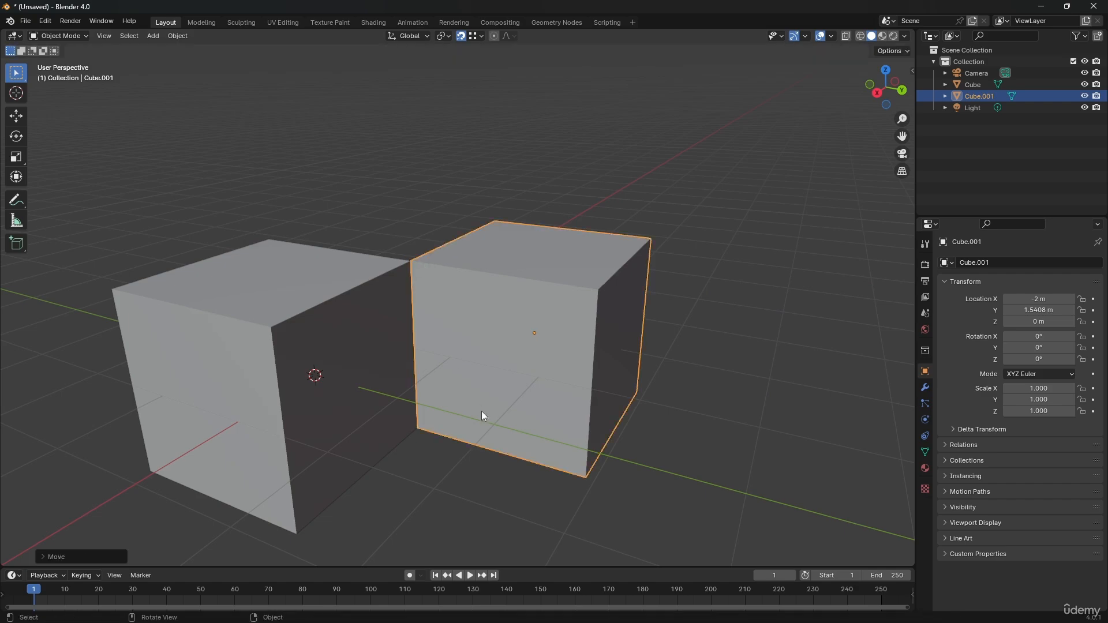
key(ctrl+z)
Step: Move the duplicate cube to about X 0.12 m, Y 3.57 m, Z 0.36 m
middle_drag(683, 252, 683, 278)
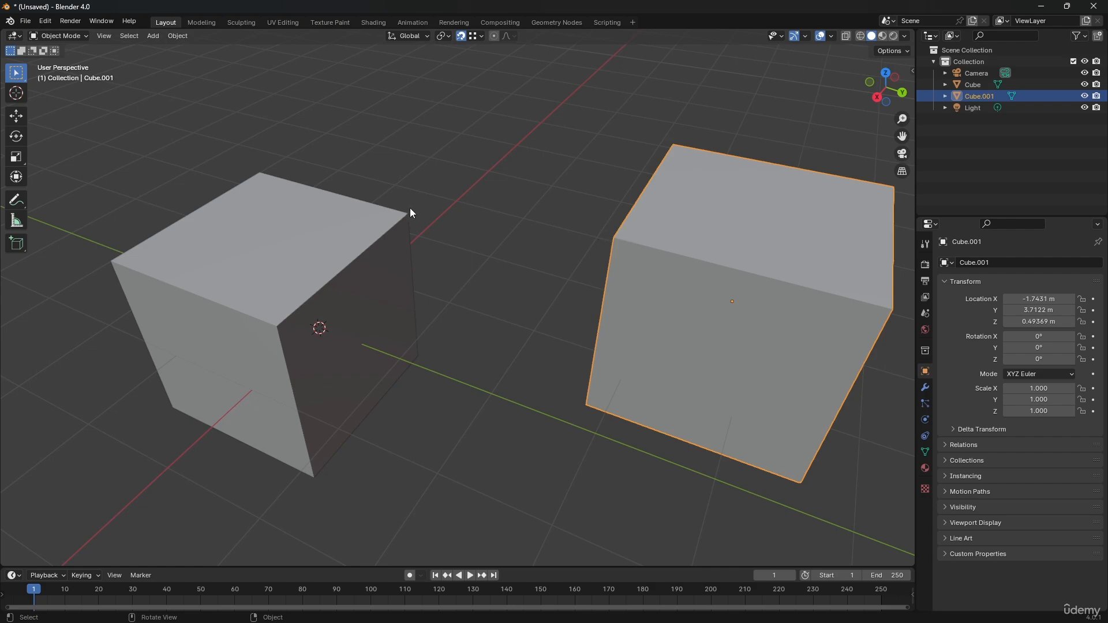
middle_drag(662, 242, 622, 221)
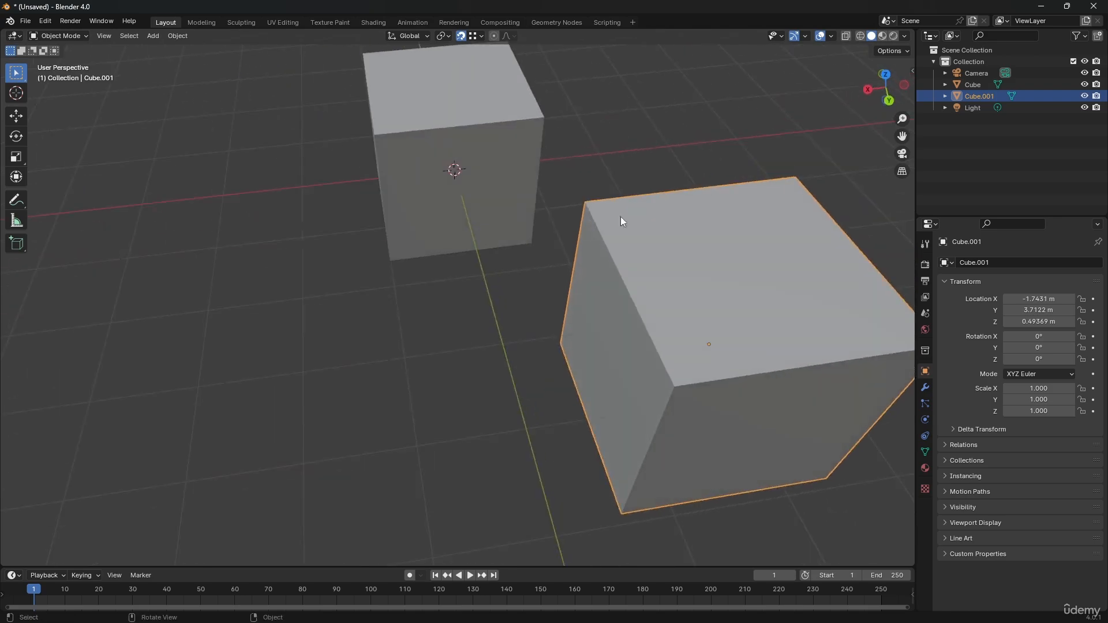
drag(795, 242, 556, 268)
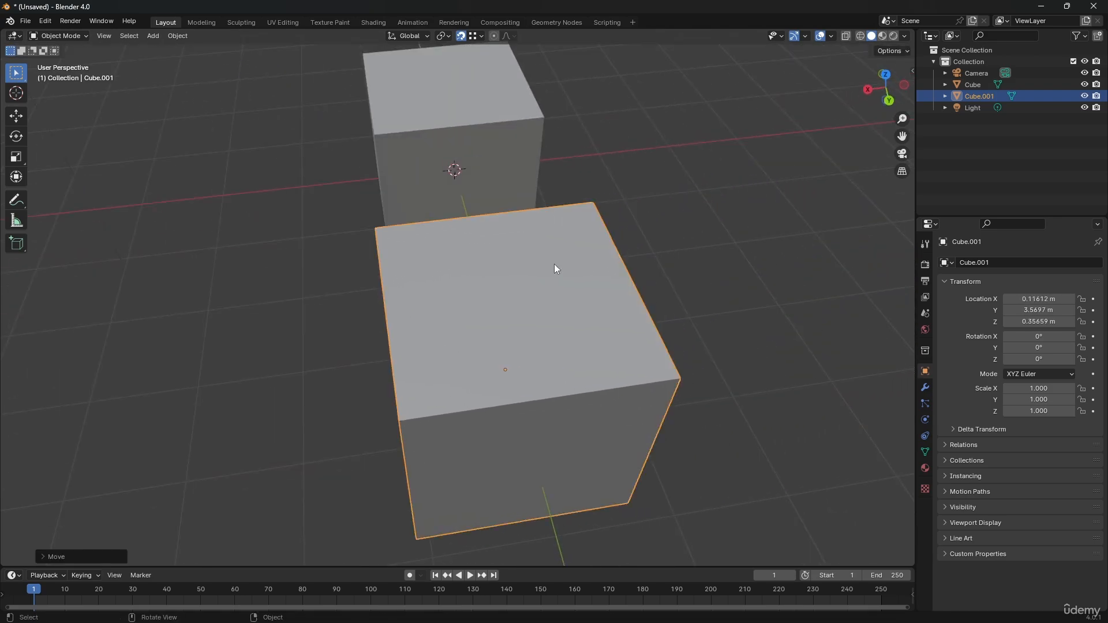
Step: Try snapping the duplicate cube to the original cube's upper front corner
middle_drag(557, 267, 642, 237)
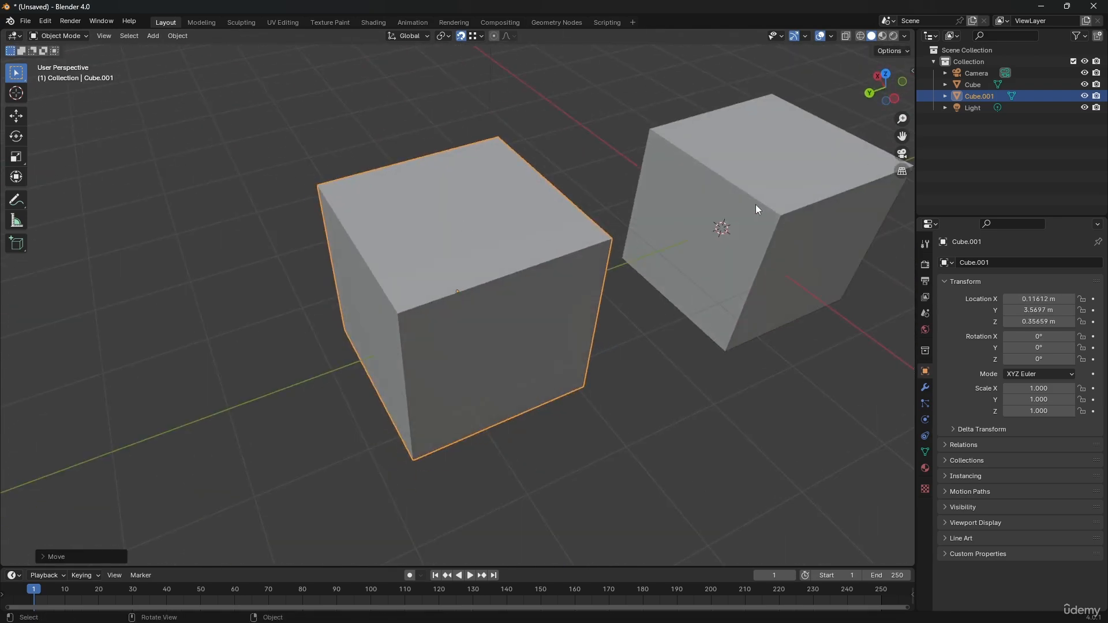
shift+middle_drag(786, 217, 612, 241)
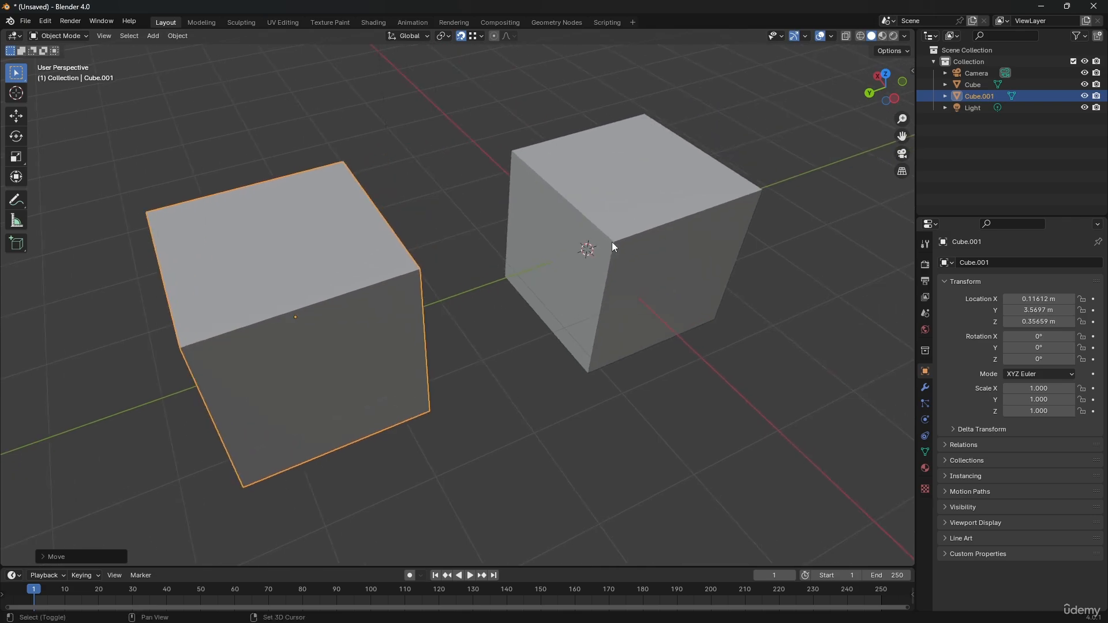
drag(350, 293, 608, 247)
right_click(607, 246)
Step: Raise the duplicate cube above the original's level, to about X 0.68 m, Y 3.22 m, Z 2.50 m
middle_drag(524, 296, 496, 258)
shift+middle_drag(477, 217, 487, 305)
key(g)
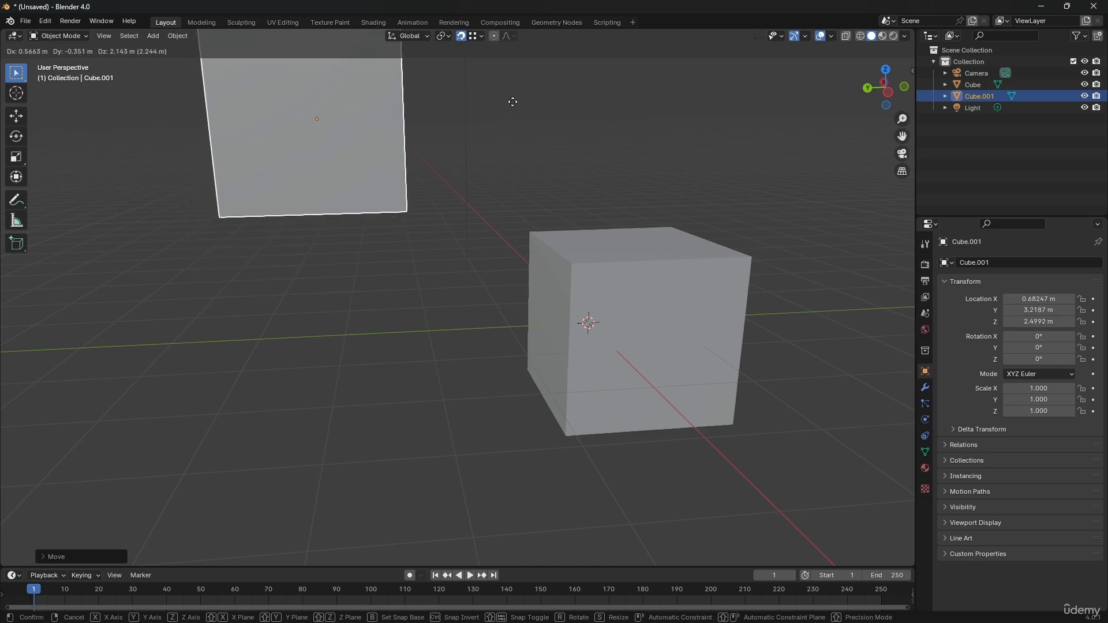
click(511, 120)
middle_drag(403, 210, 422, 226)
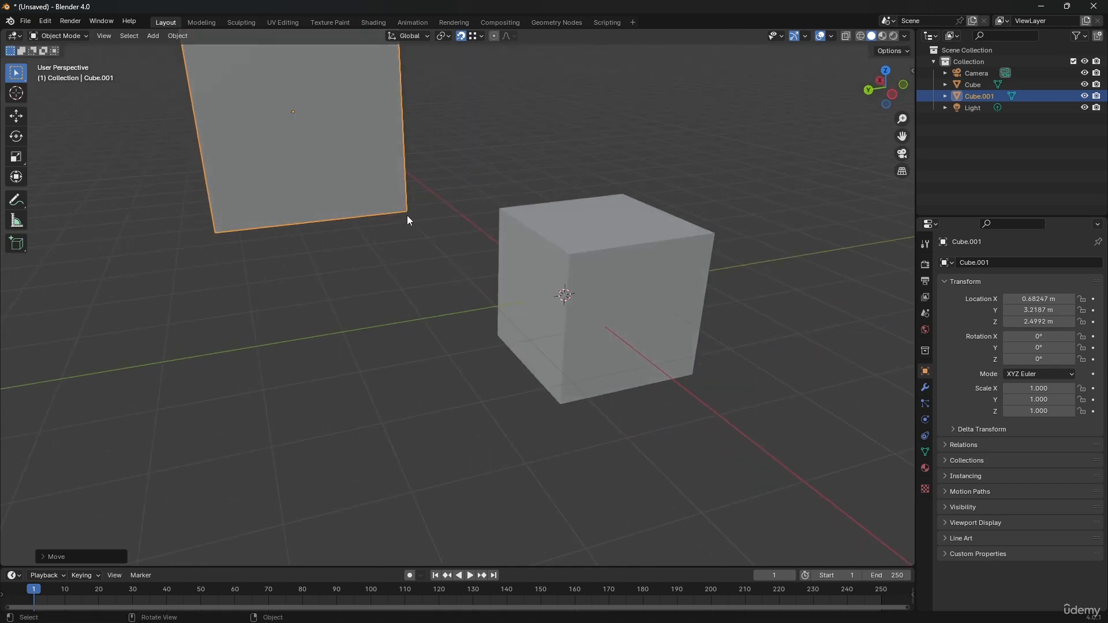
Step: Try snapping the raised duplicate cube to an upper corner of the original cube, and cancel the move
key(g)
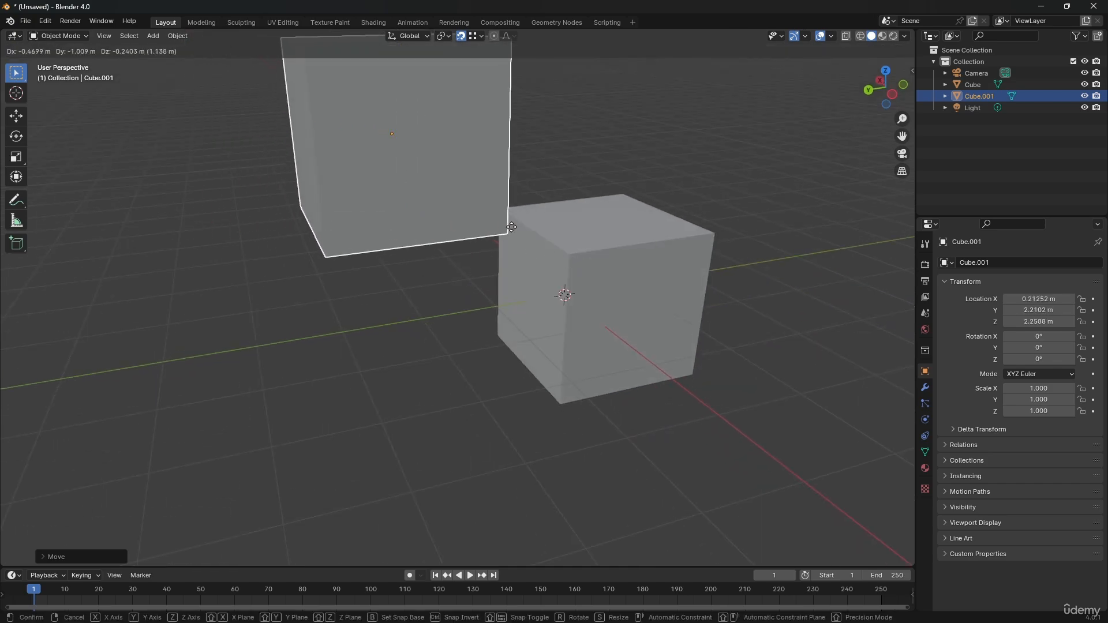
right_click(565, 261)
middle_drag(565, 257, 477, 214)
Step: Set the snap base to Center, try snapping the duplicate cube's center to the original's upper front corner, and undo the move
click(476, 37)
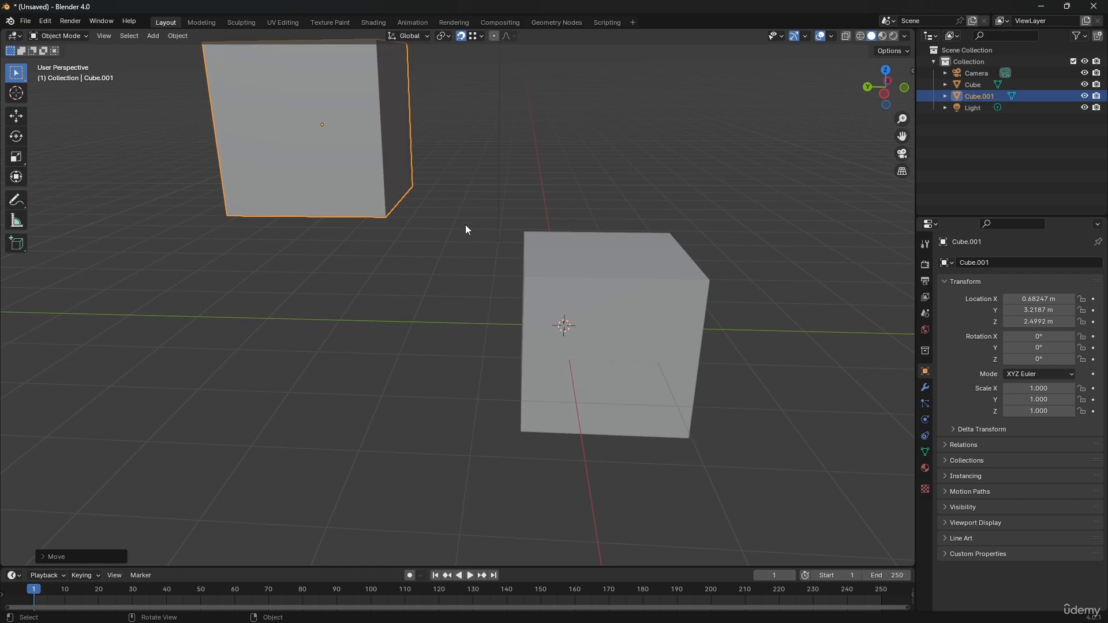
middle_drag(530, 268, 503, 243)
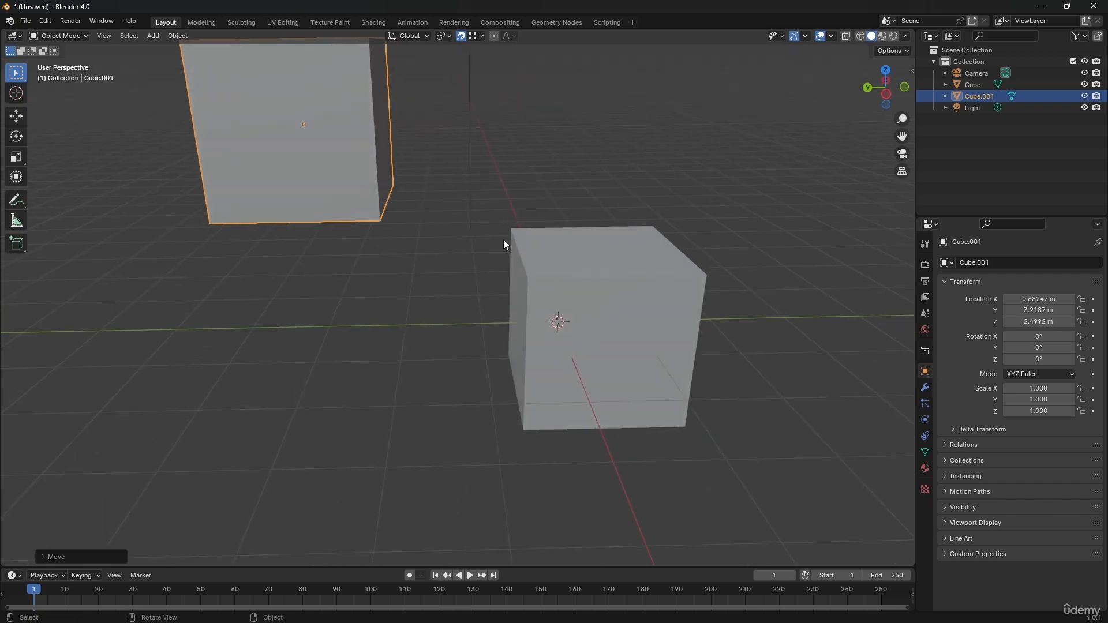
key(g)
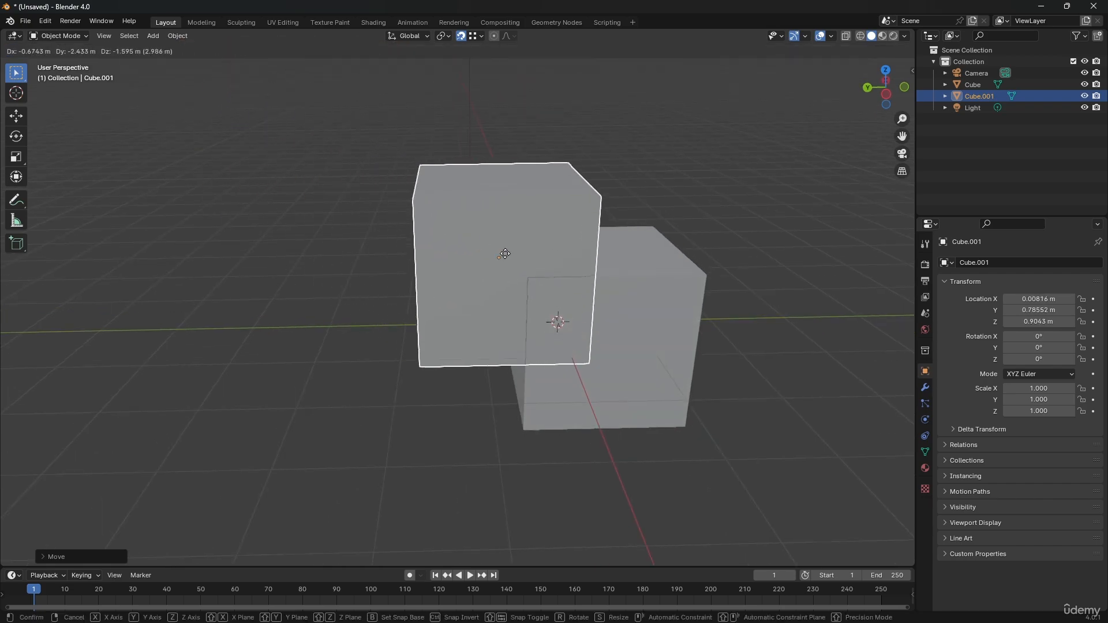
click(531, 276)
middle_drag(532, 277, 711, 244)
scroll(710, 244, down, 2)
key(ctrl+z)
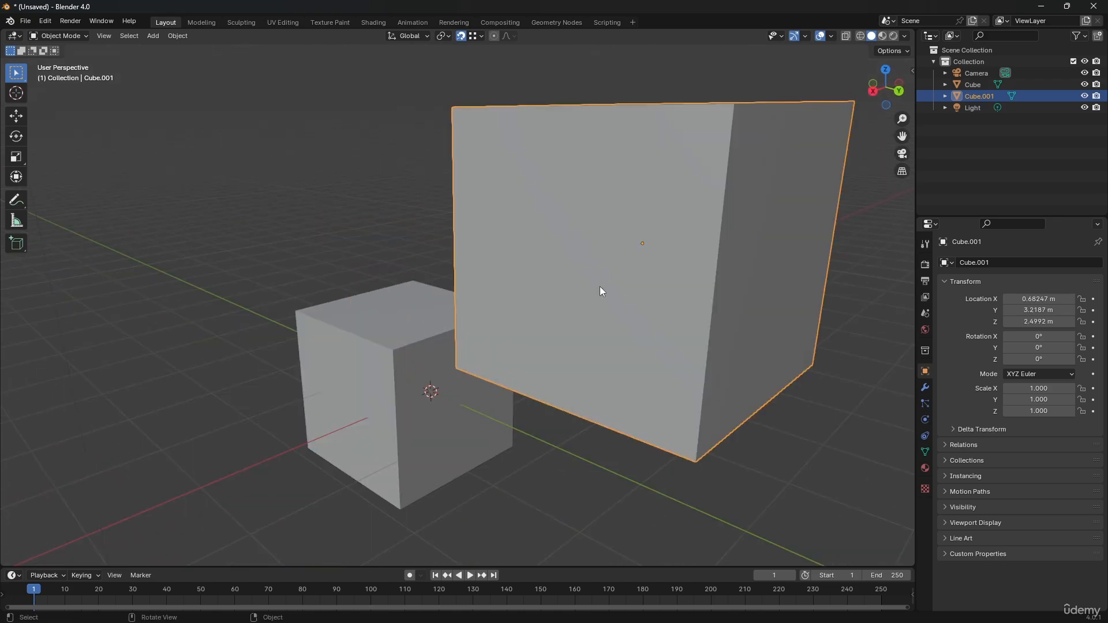
Step: Try snapping the duplicate's center to the original's upper corner at X -1 m, Y 0.54 m, Z 1 m, and undo the move
middle_drag(567, 287, 601, 290)
key(g)
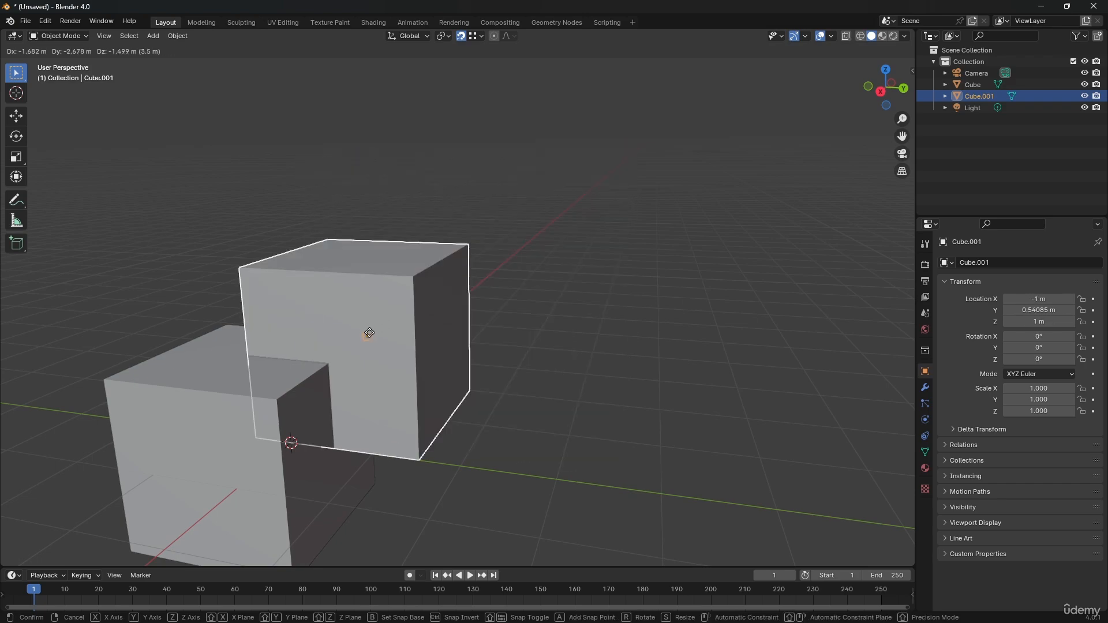
click(369, 332)
middle_drag(369, 332, 330, 345)
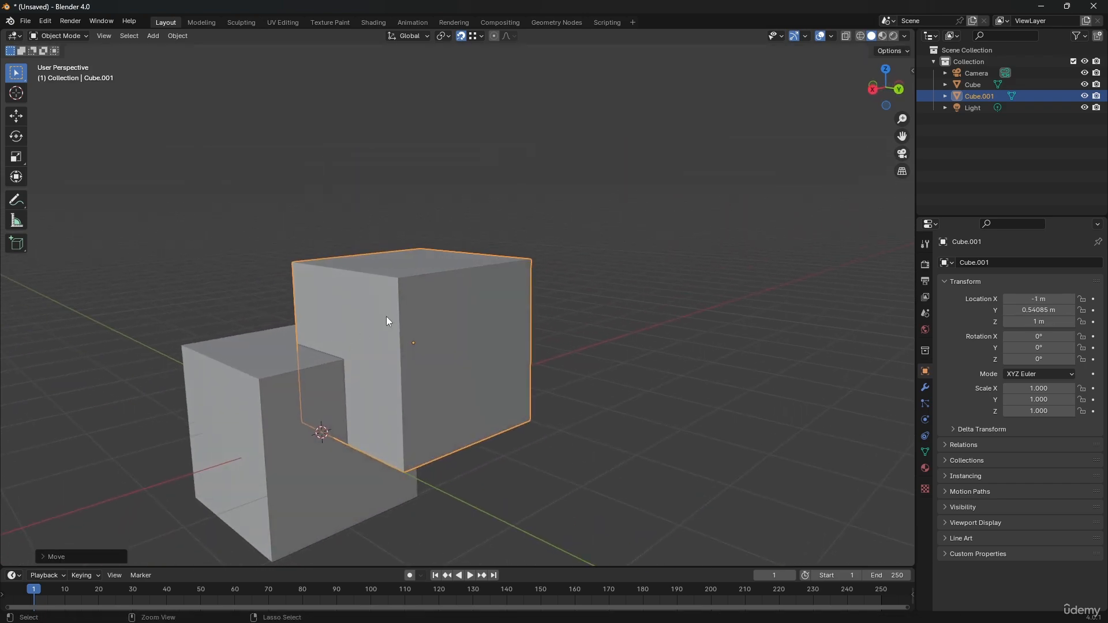
key(ctrl+z)
scroll(403, 247, down, 2)
shift+middle_drag(403, 247, 518, 312)
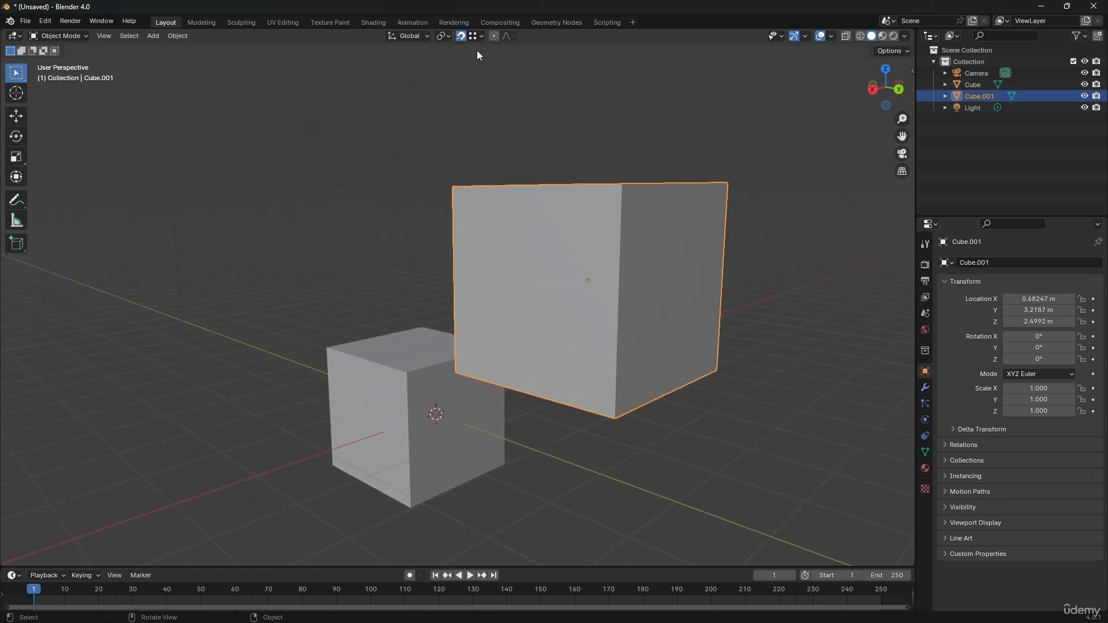
Step: Duplicate the raised cube and place the copy beside it at about X -1.75 m, Y 1.12 m, Z 2.94 m
click(481, 36)
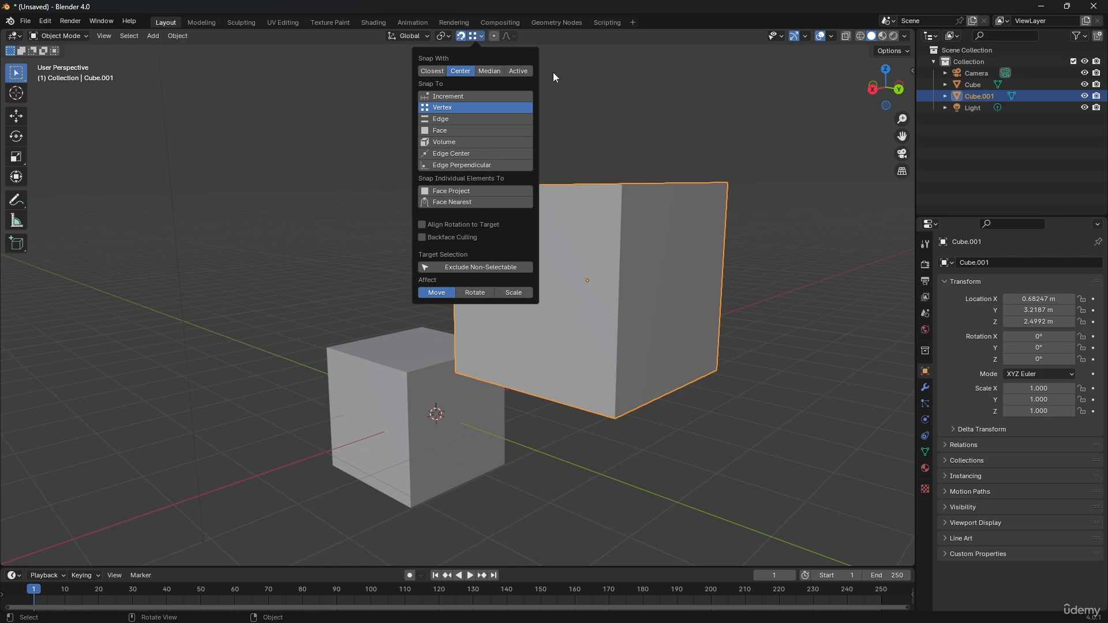
middle_drag(588, 230, 445, 168)
key(shift+d)
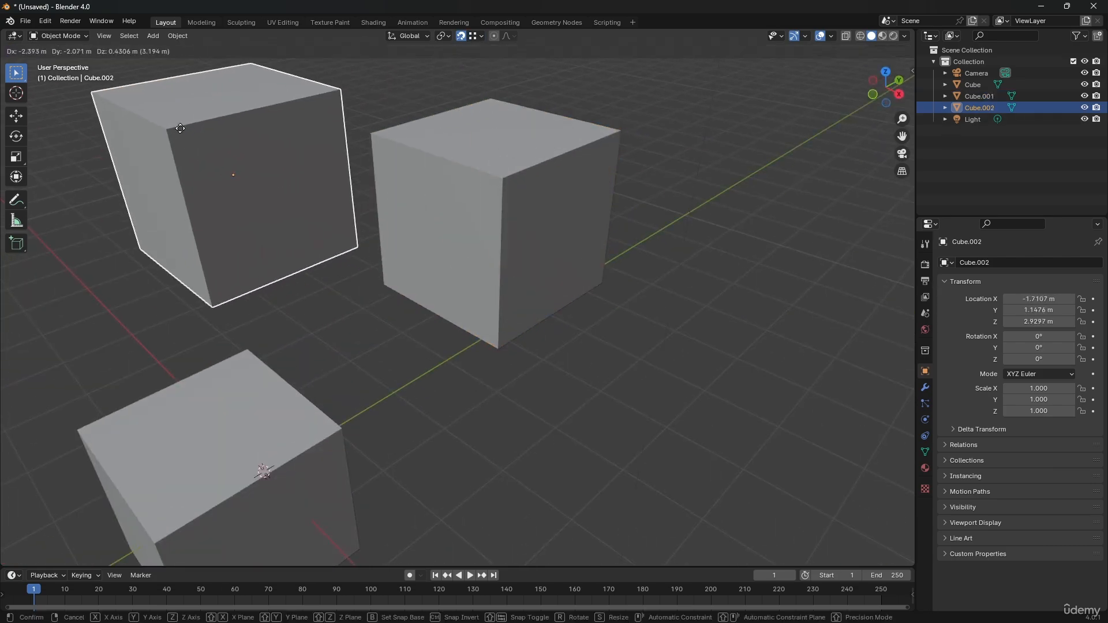
click(226, 178)
shift+middle_drag(227, 180, 226, 133)
Step: Add the first duplicate to the selection and try moving both raised cubes toward the original cube with vertex snapping
shift+click(466, 194)
middle_drag(323, 192, 379, 189)
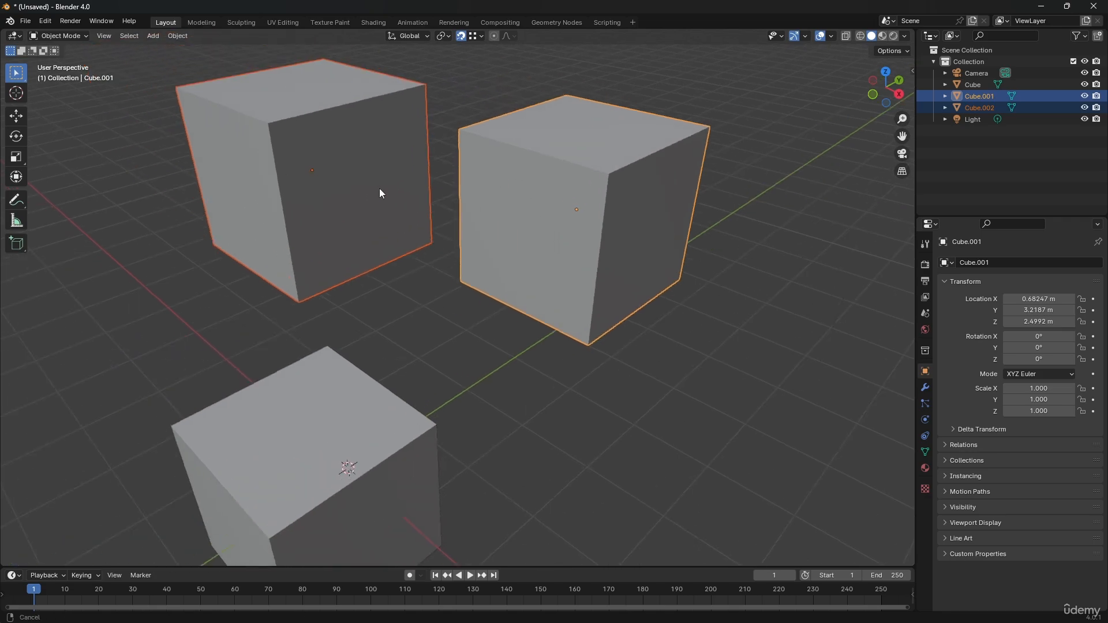
click(479, 36)
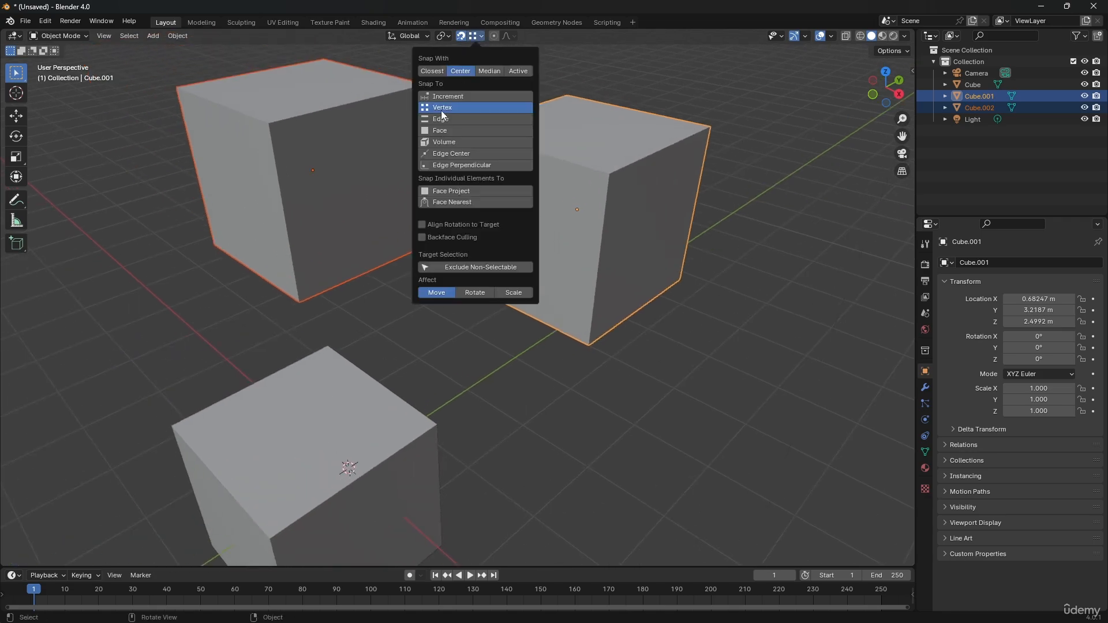
click(476, 37)
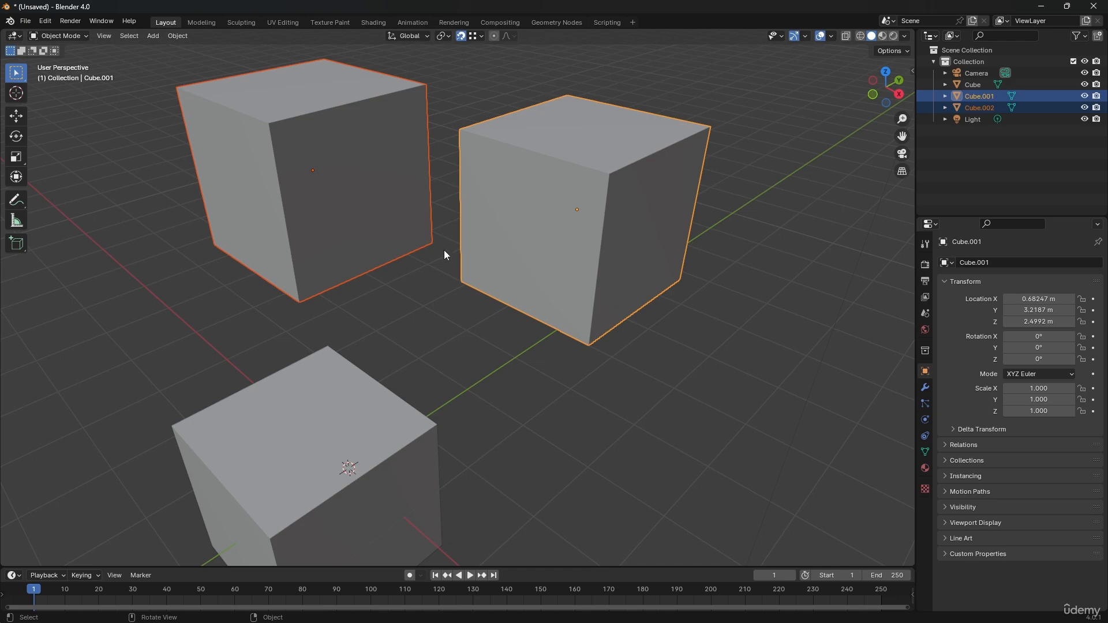
middle_drag(353, 336, 333, 310)
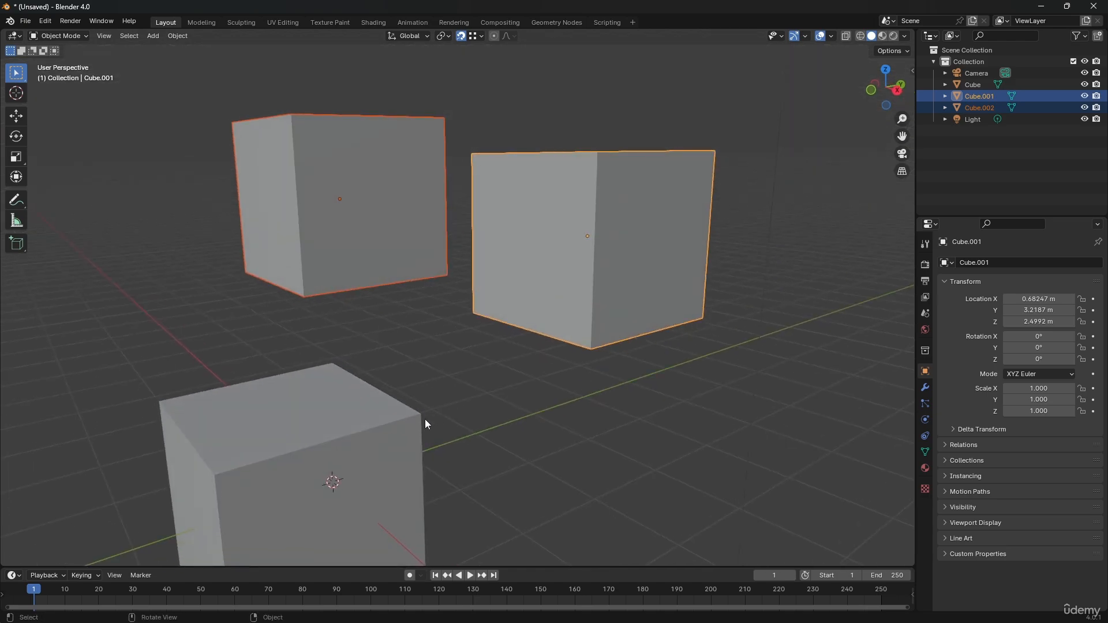
key(g)
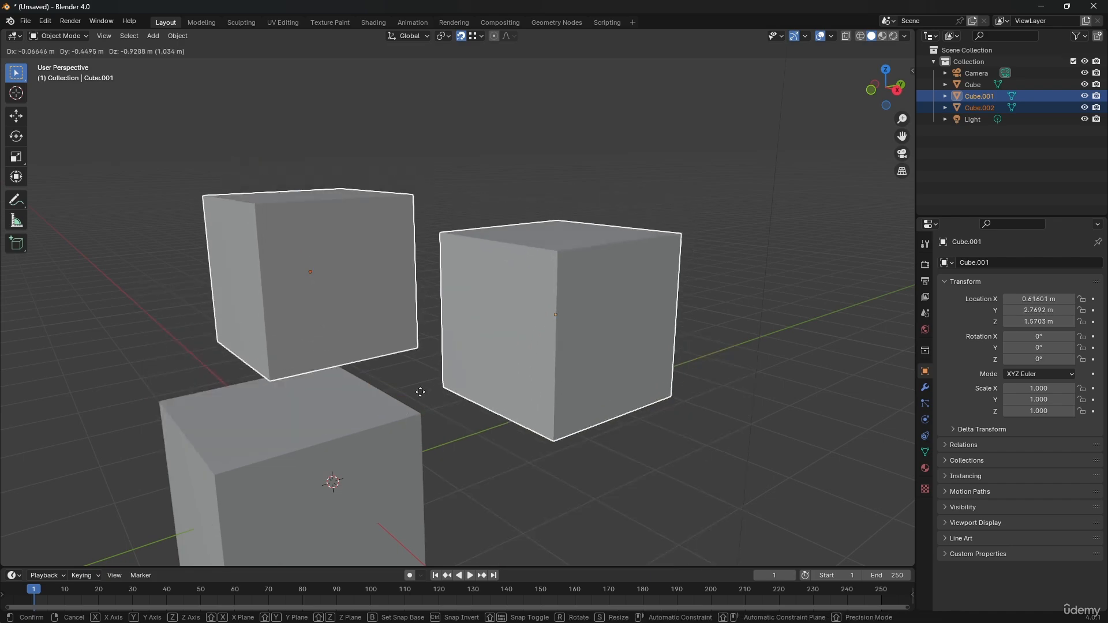
click(449, 324)
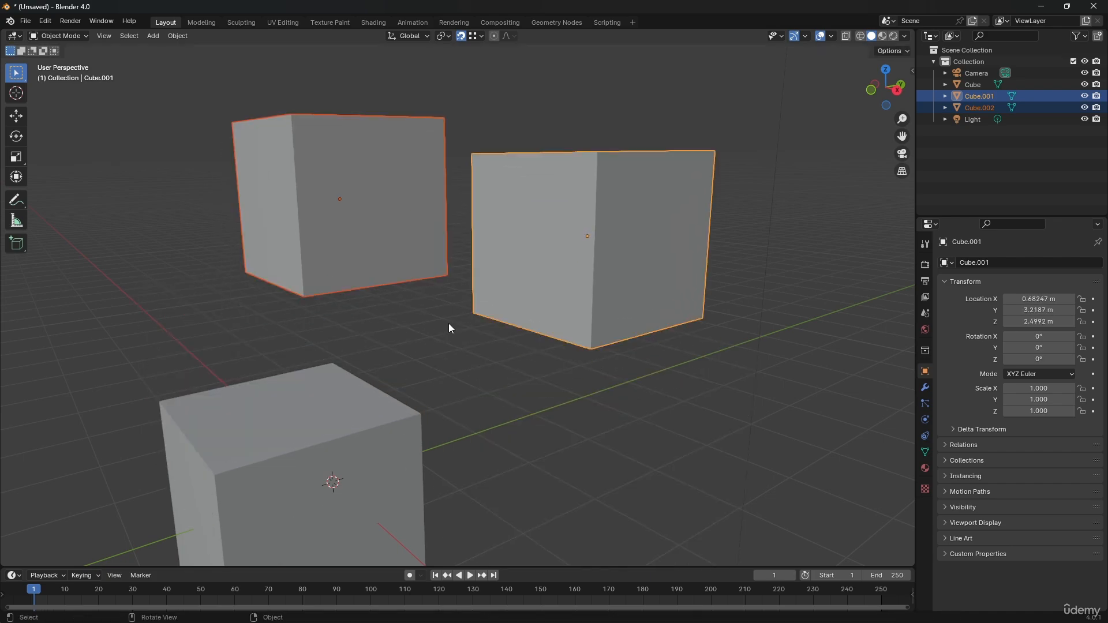
Step: Set the snap base to Active and try moving both raised cubes with the first duplicate as the active object
click(482, 36)
key(g)
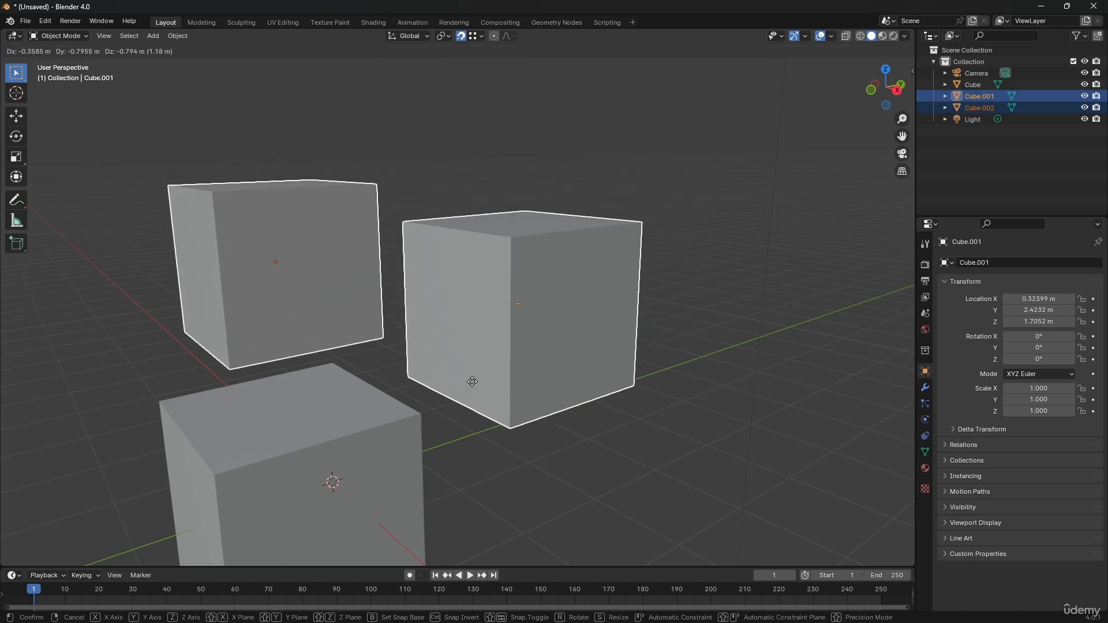
click(416, 416)
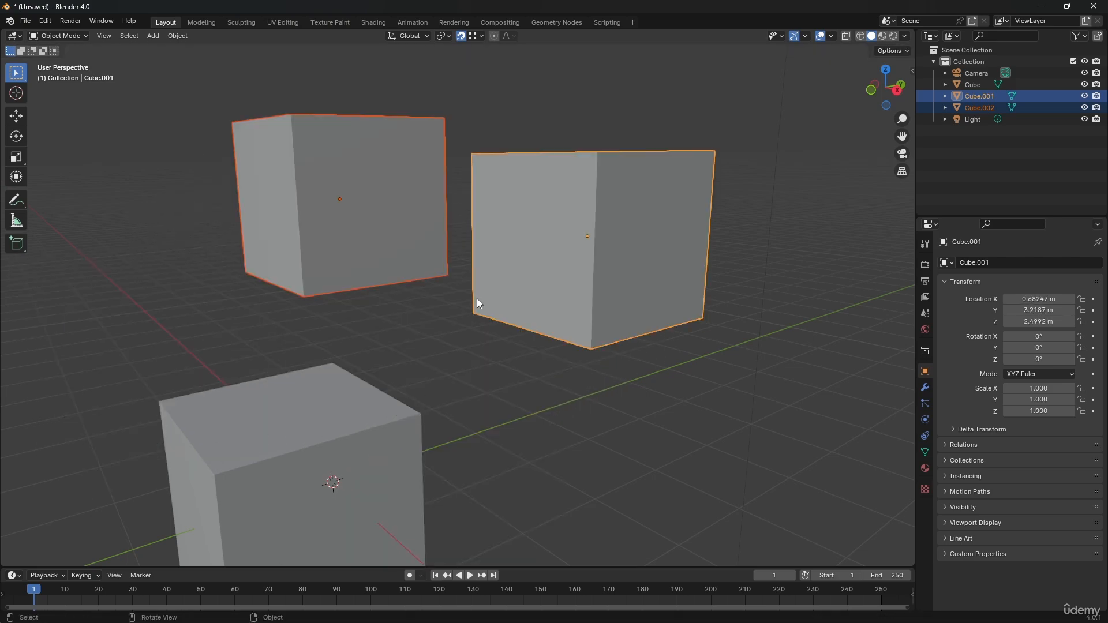
Step: Make the second duplicate active and try snapping its center to the original's upper corner at X 1 m, Y 0.54 m, Z 1 m
shift+click(354, 194)
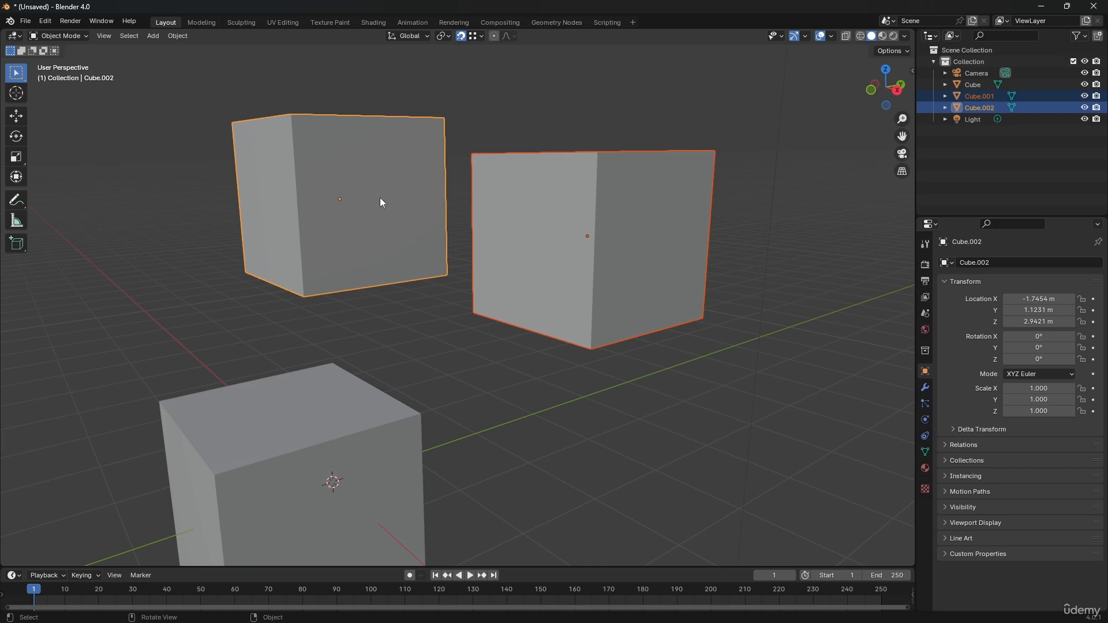
key(g)
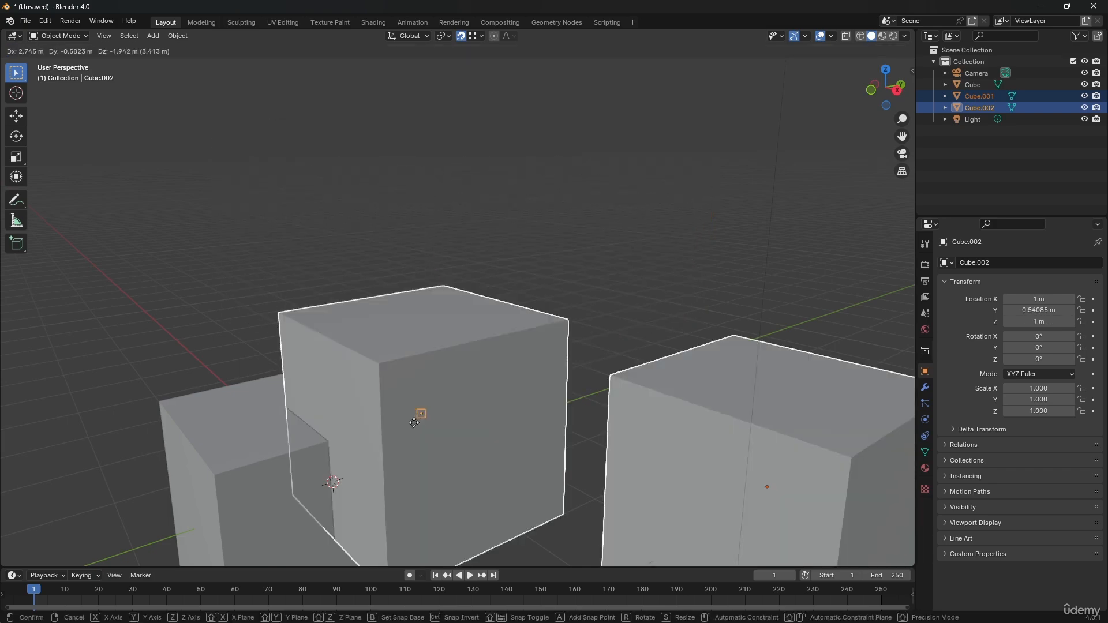
right_click(414, 417)
Step: Set the snap target to Edge with Center as the snap base
click(476, 36)
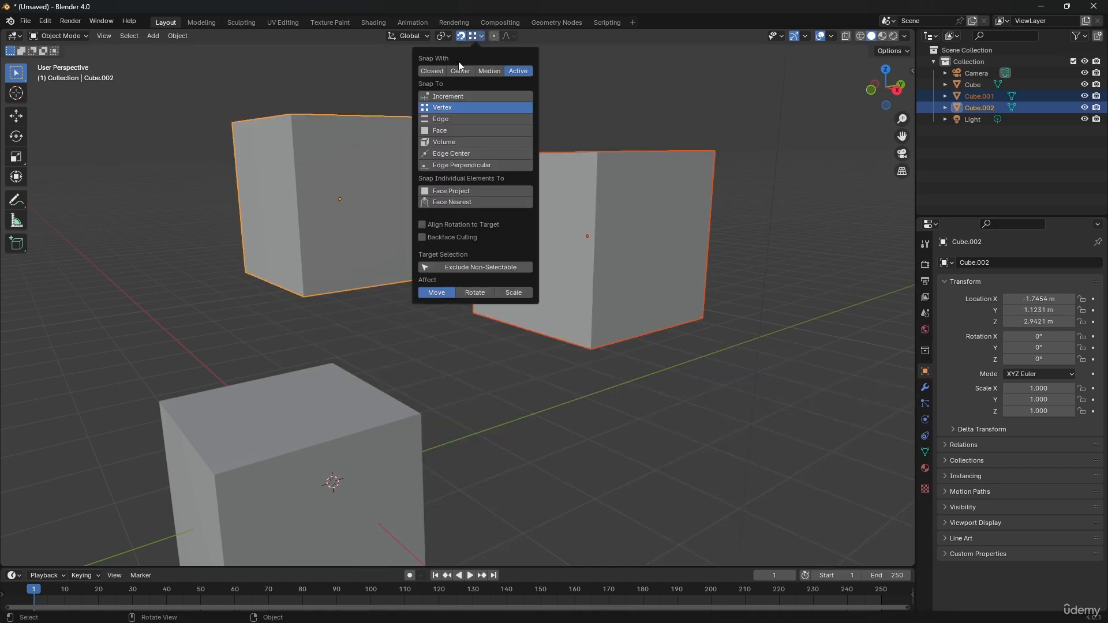
click(432, 71)
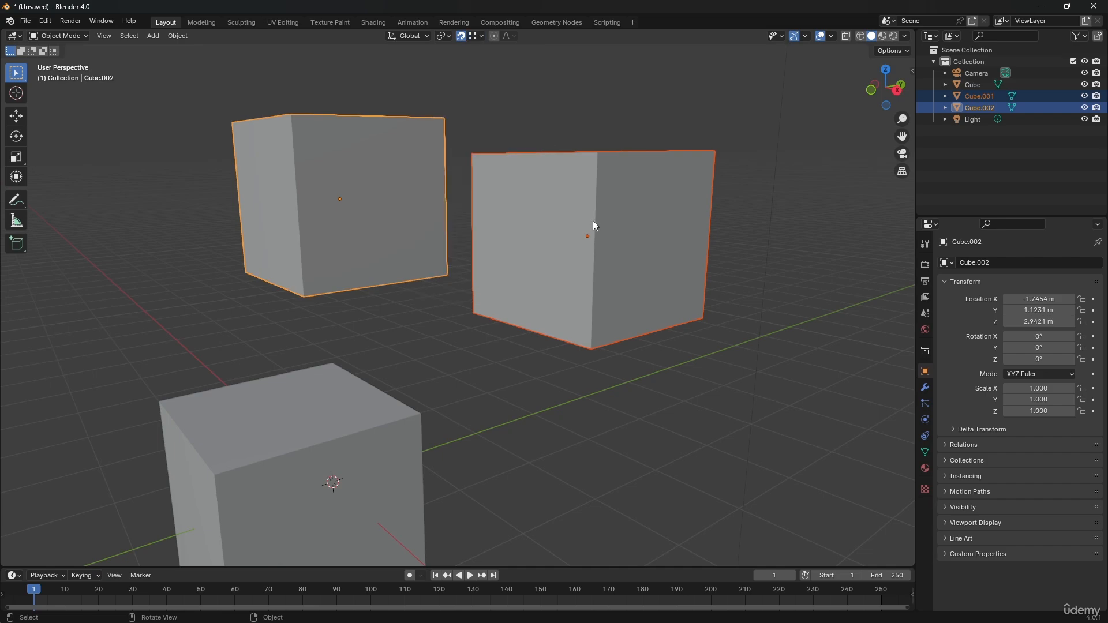
click(475, 36)
click(466, 119)
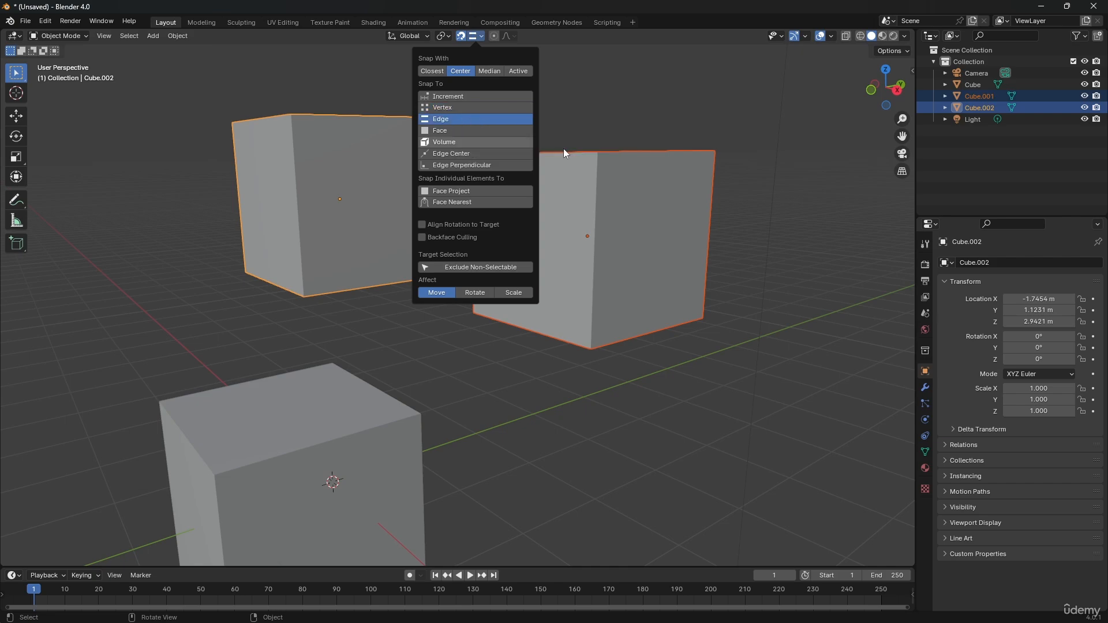
Step: Select only the first duplicate cube and try sliding its center along the original's upper edge at X 1 m, Z 1 m
click(593, 214)
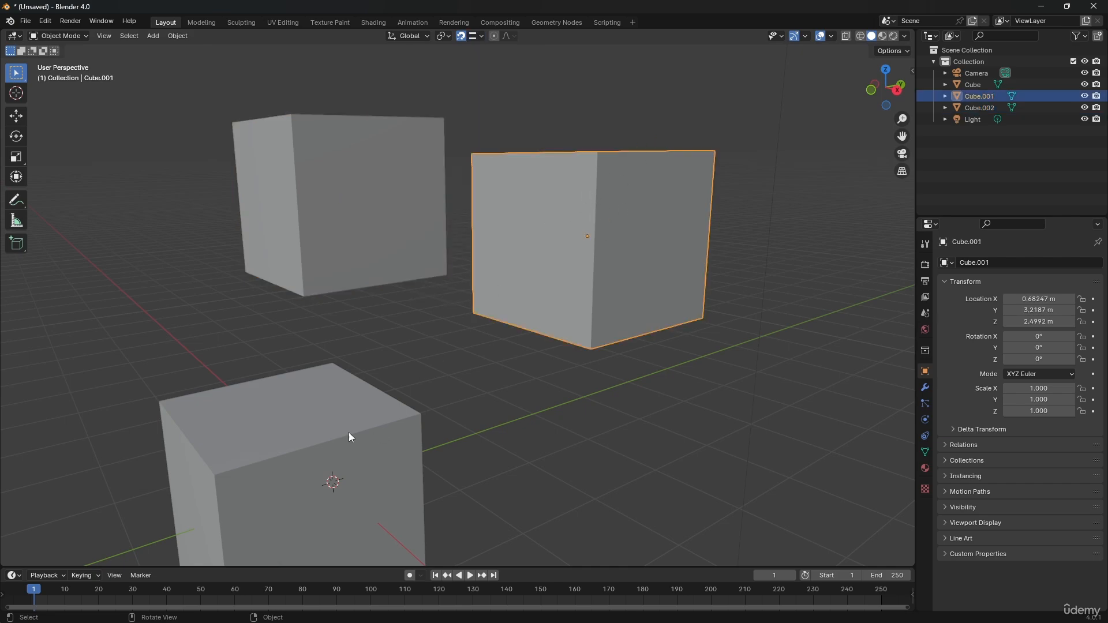
shift+middle_drag(330, 445, 420, 364)
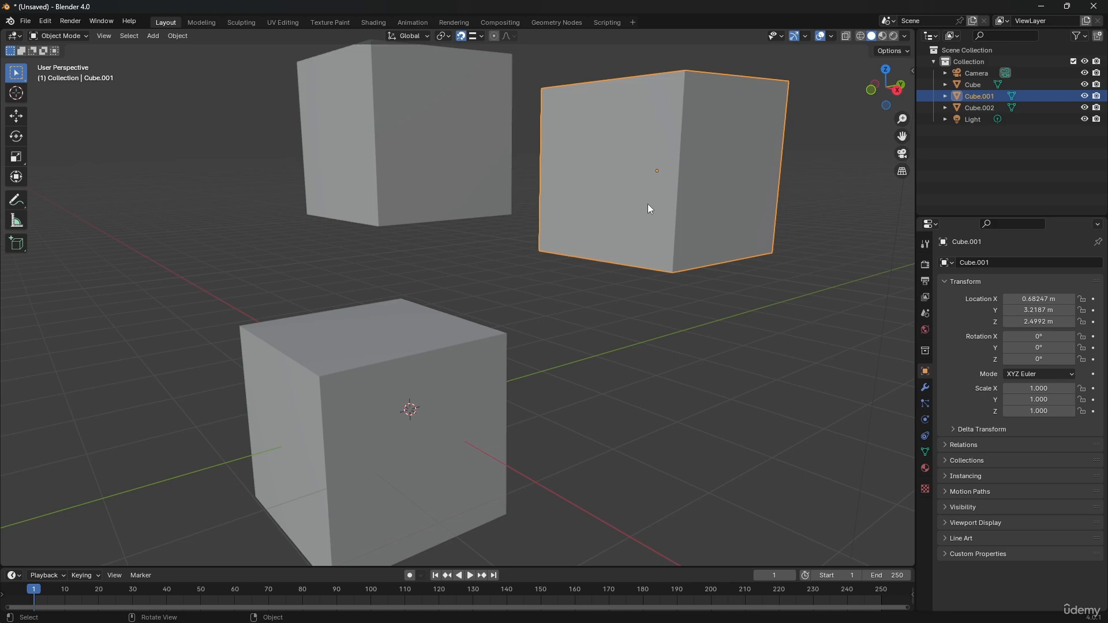
key(g)
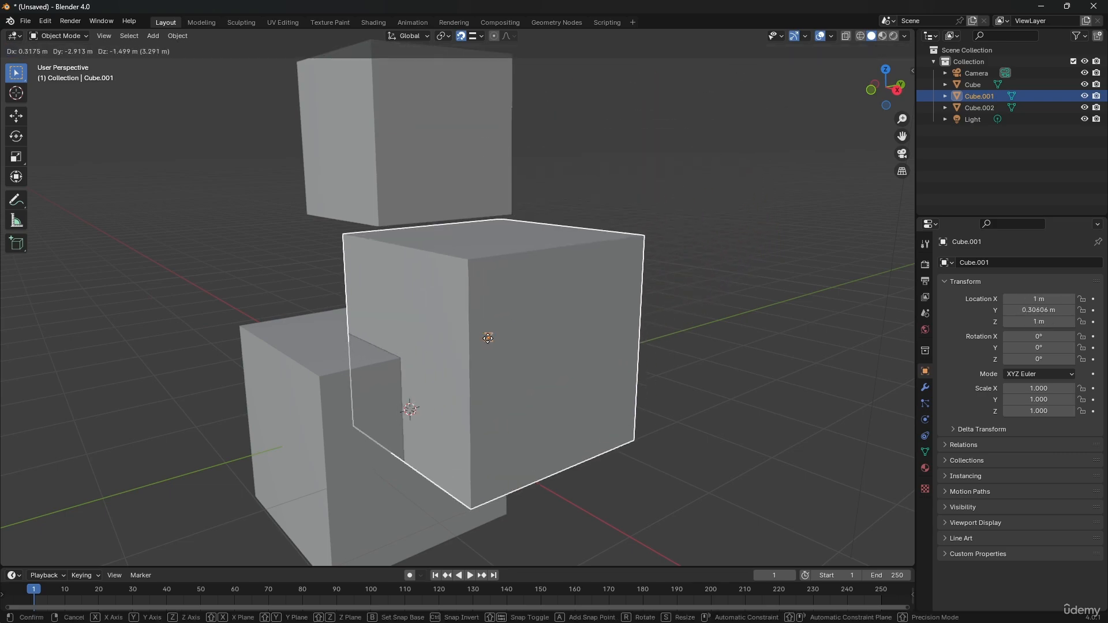
right_click(383, 362)
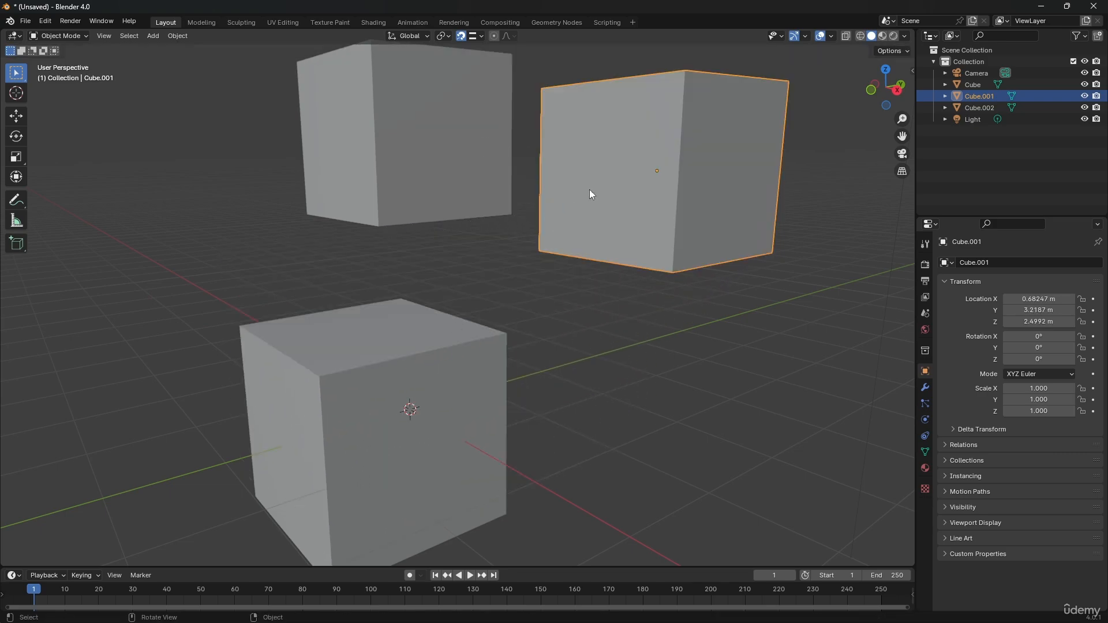
key(g)
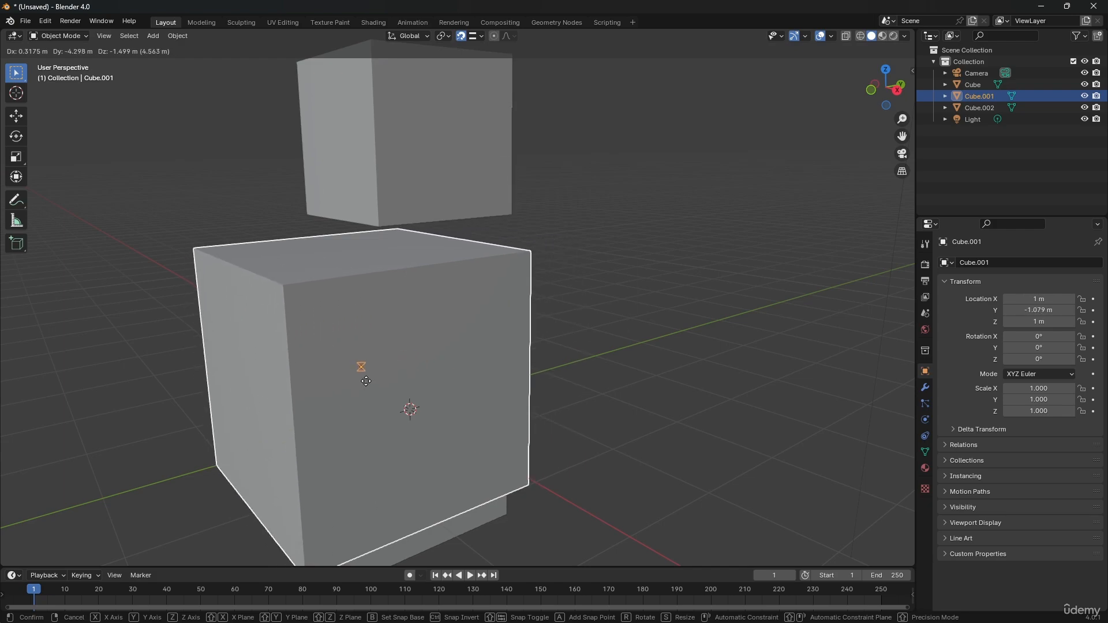
right_click(507, 119)
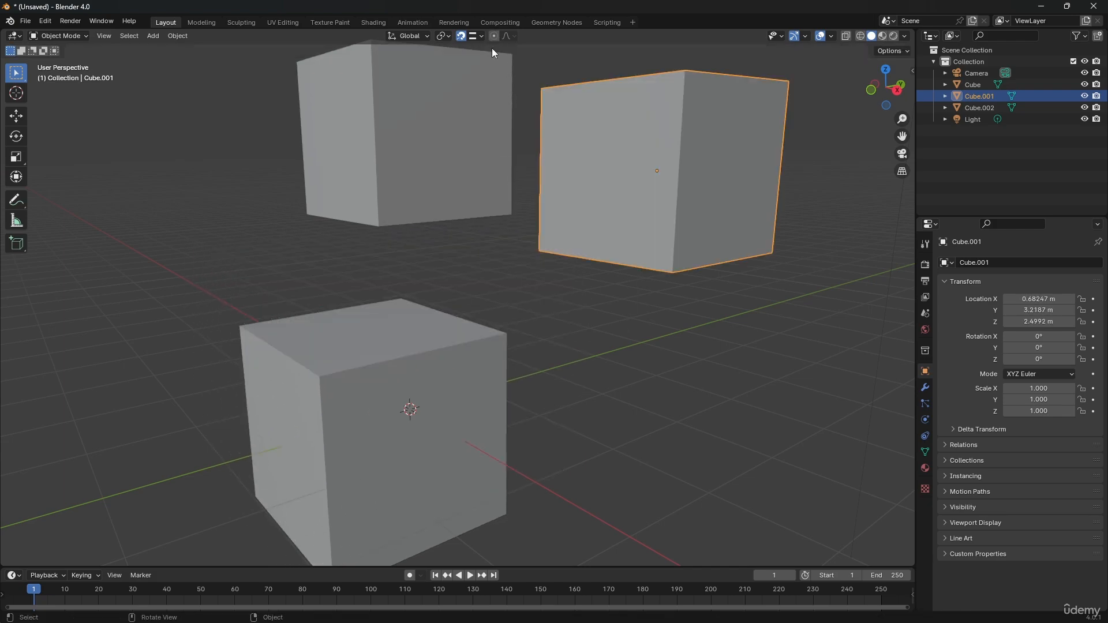
Step: Scale the first duplicate cube down to 0.202 and try snapping it along the original cube's upper edge
key(s)
click(676, 182)
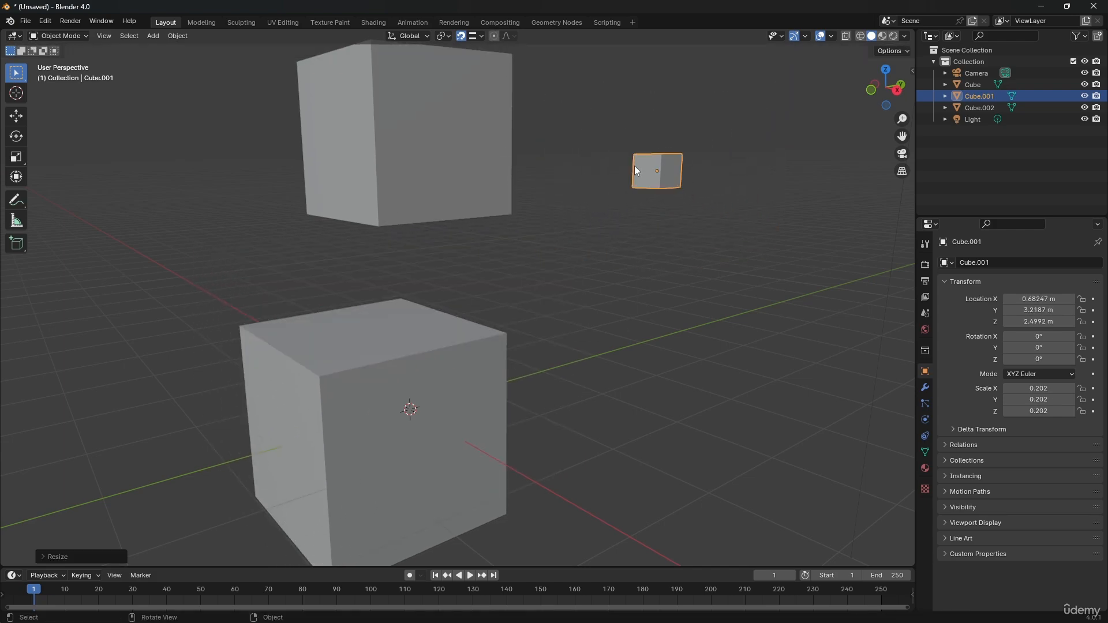
key(g)
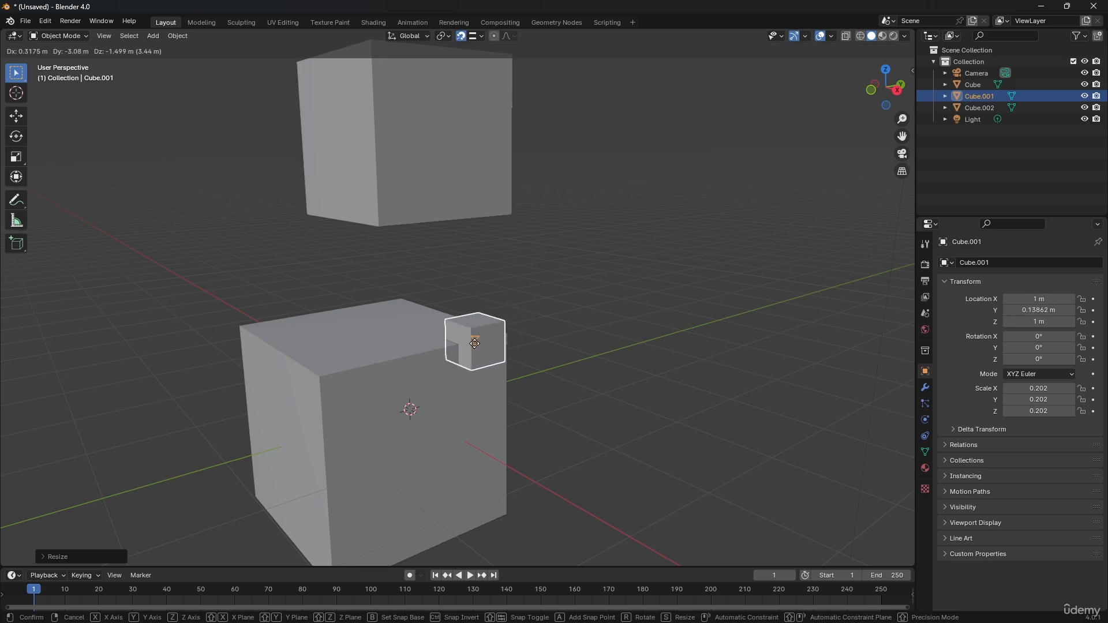
click(520, 168)
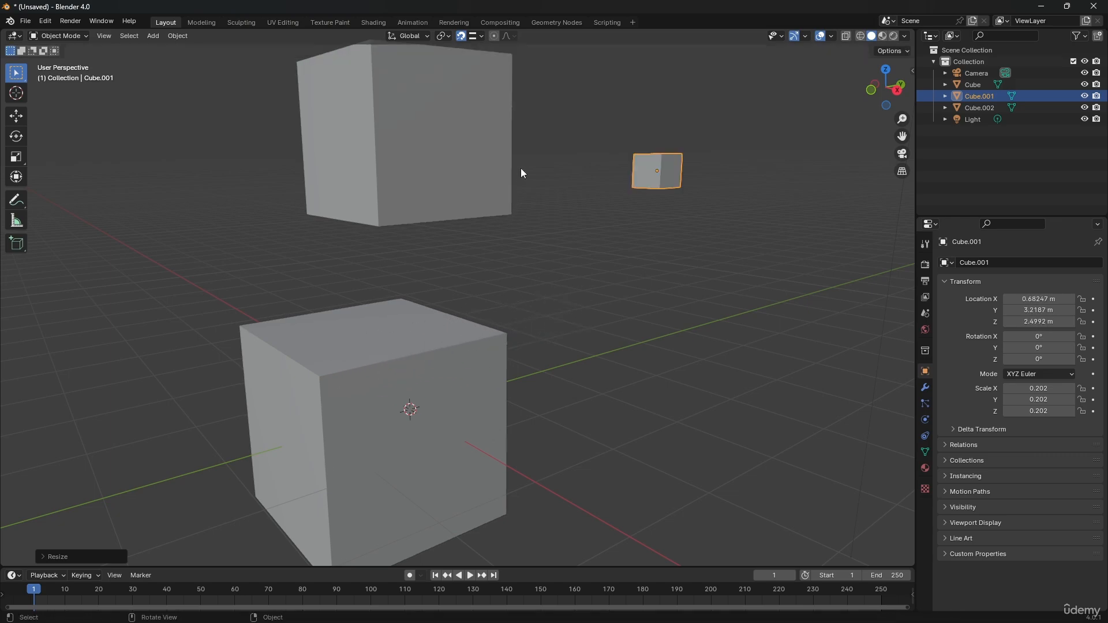
Step: Set the snap target to Face and select the second, full-size duplicate cube
click(482, 36)
click(473, 131)
middle_drag(460, 192, 420, 214)
click(411, 166)
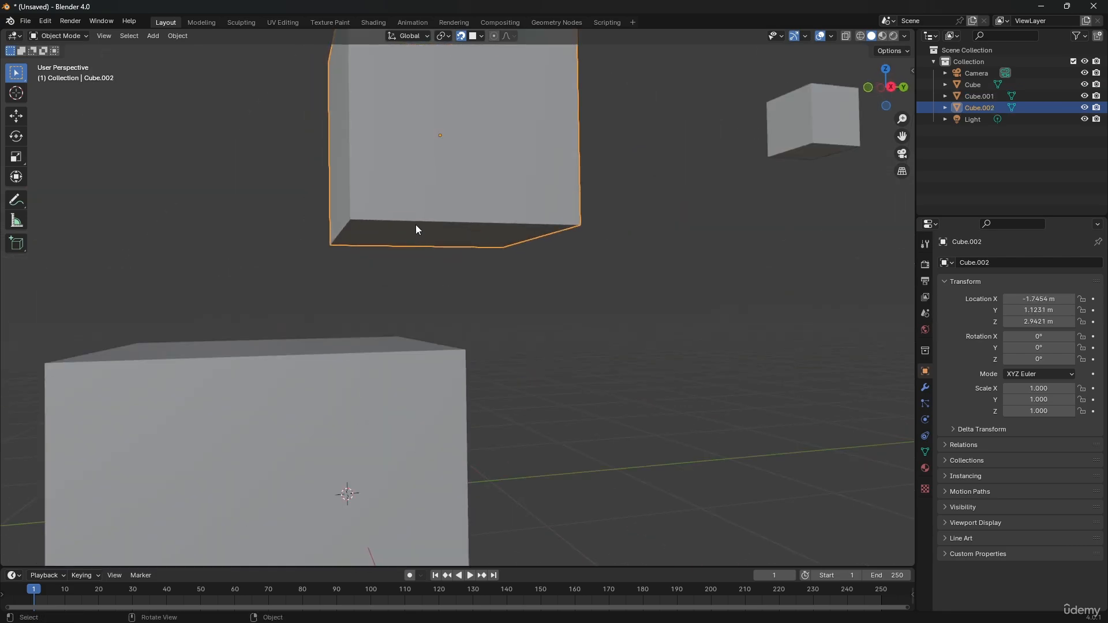
middle_drag(366, 262, 463, 167)
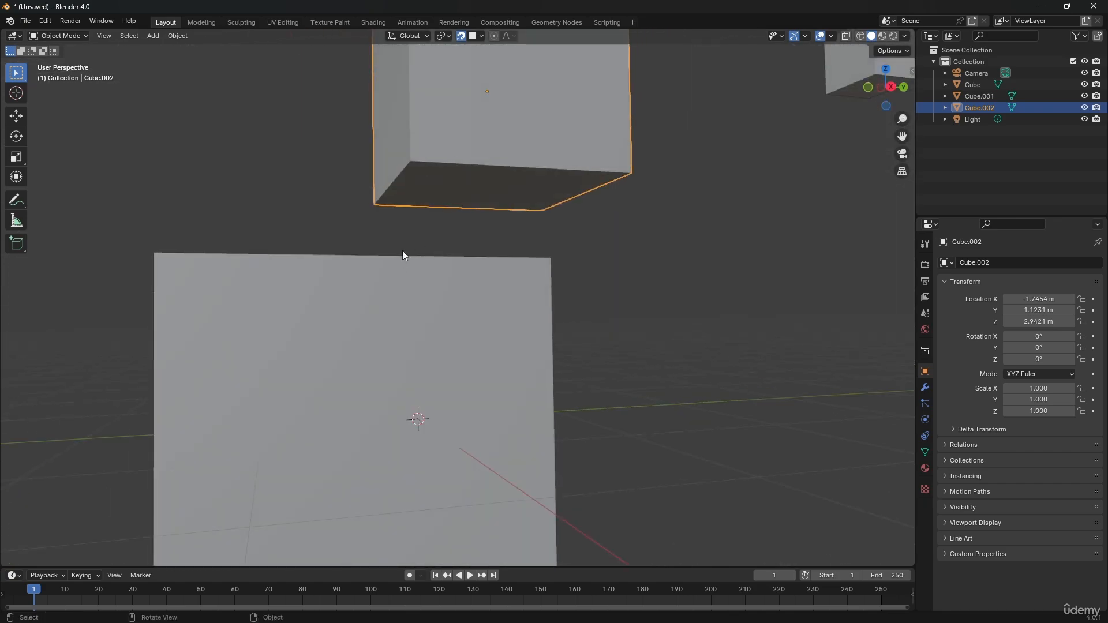
middle_drag(406, 252, 413, 176)
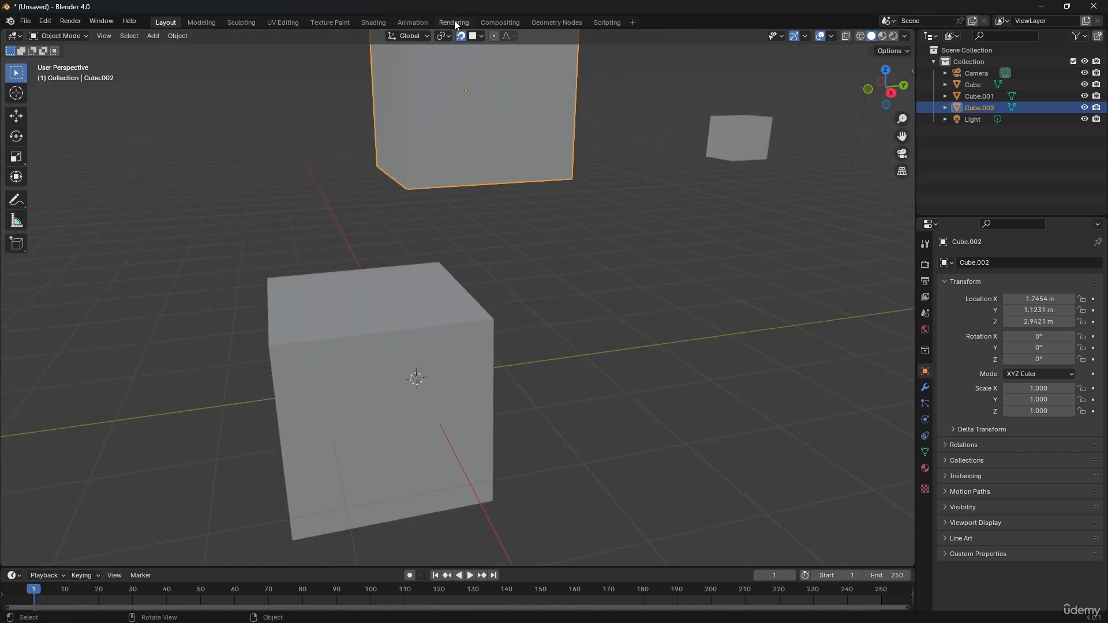
Step: Try moving the second duplicate cube so its center snaps onto the original cube's upper face at Z 1 m
click(477, 35)
scroll(358, 287, up, 1)
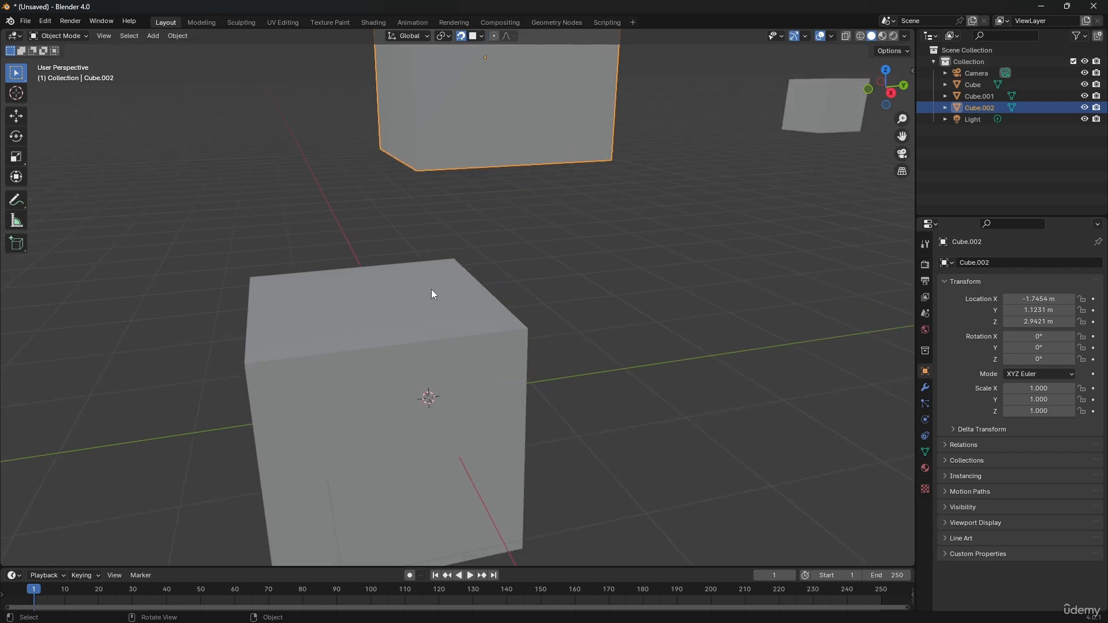
key(g)
key(Escape)
click(477, 36)
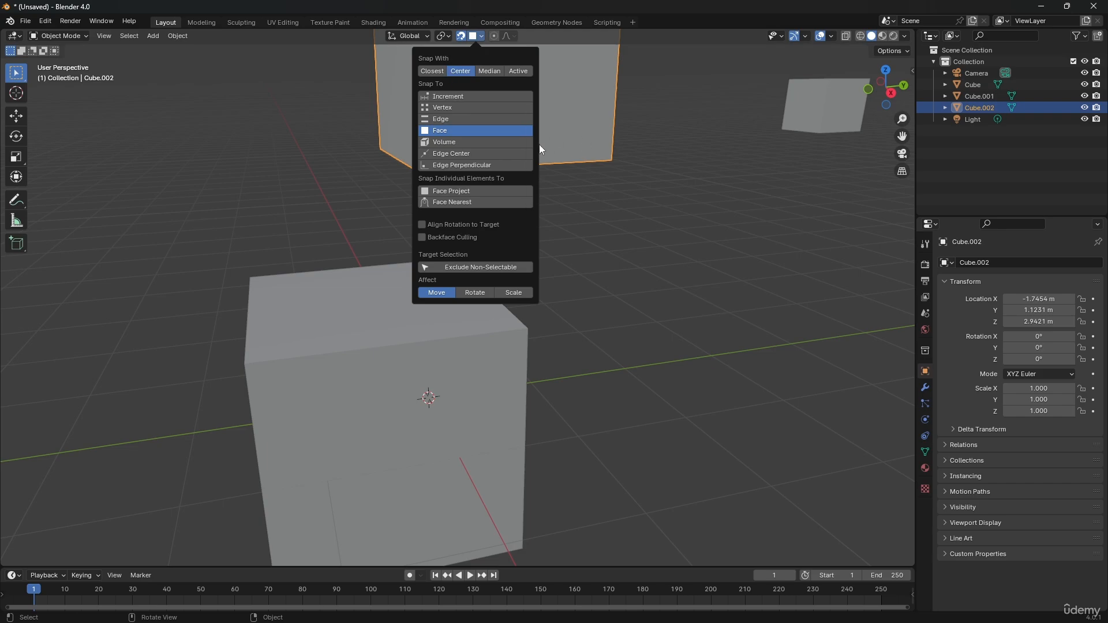
middle_drag(547, 153, 493, 169)
middle_drag(349, 289, 460, 240)
key(g)
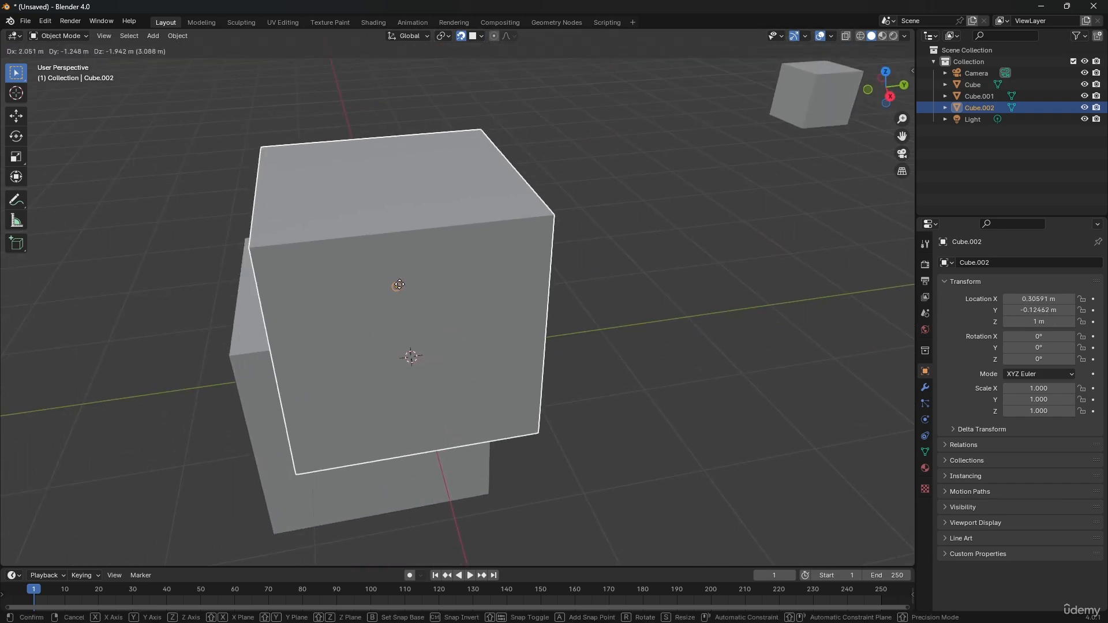
right_click(356, 291)
middle_drag(357, 291, 363, 247)
Step: Reselect the second duplicate cube and set the snap target to Vertex
click(481, 36)
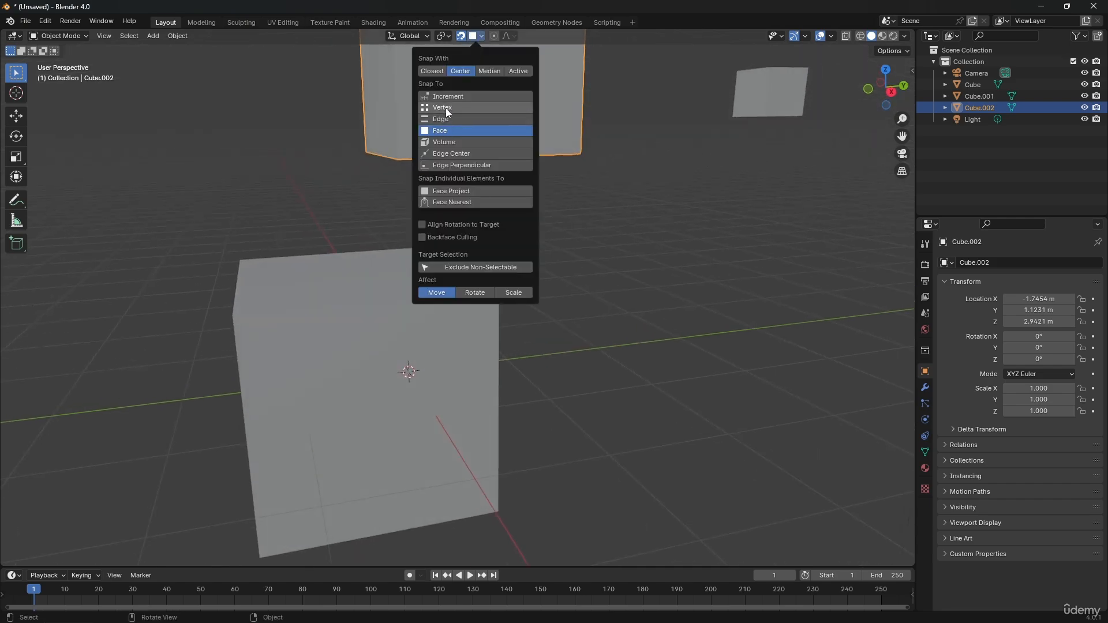
click(477, 34)
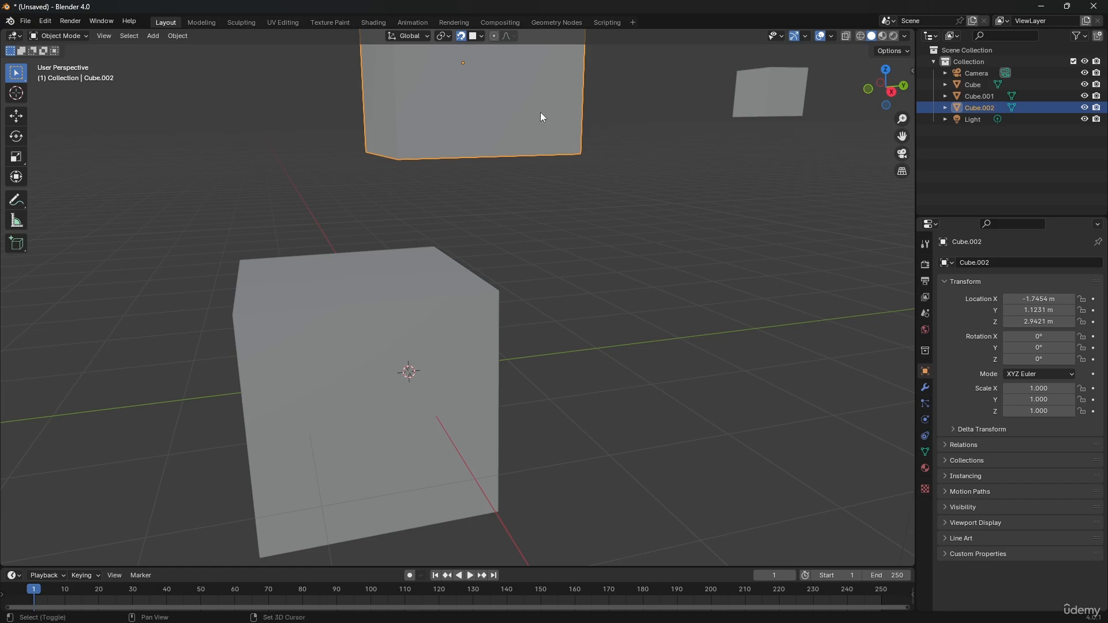
shift+middle_drag(553, 101, 545, 192)
click(566, 251)
scroll(565, 249, down, 1)
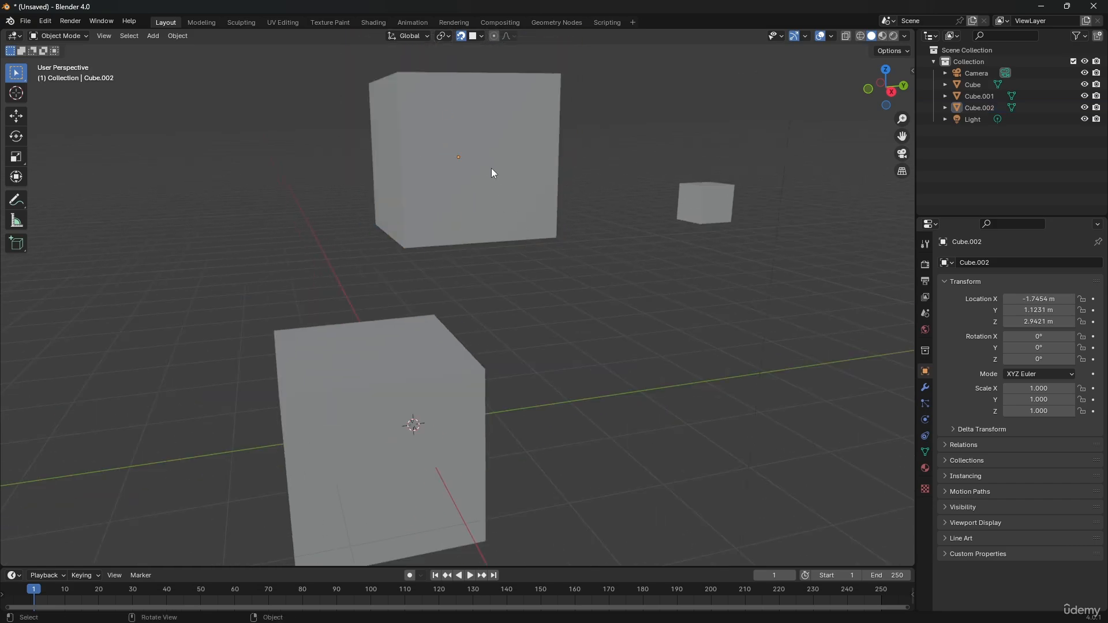
click(491, 168)
click(480, 36)
click(455, 104)
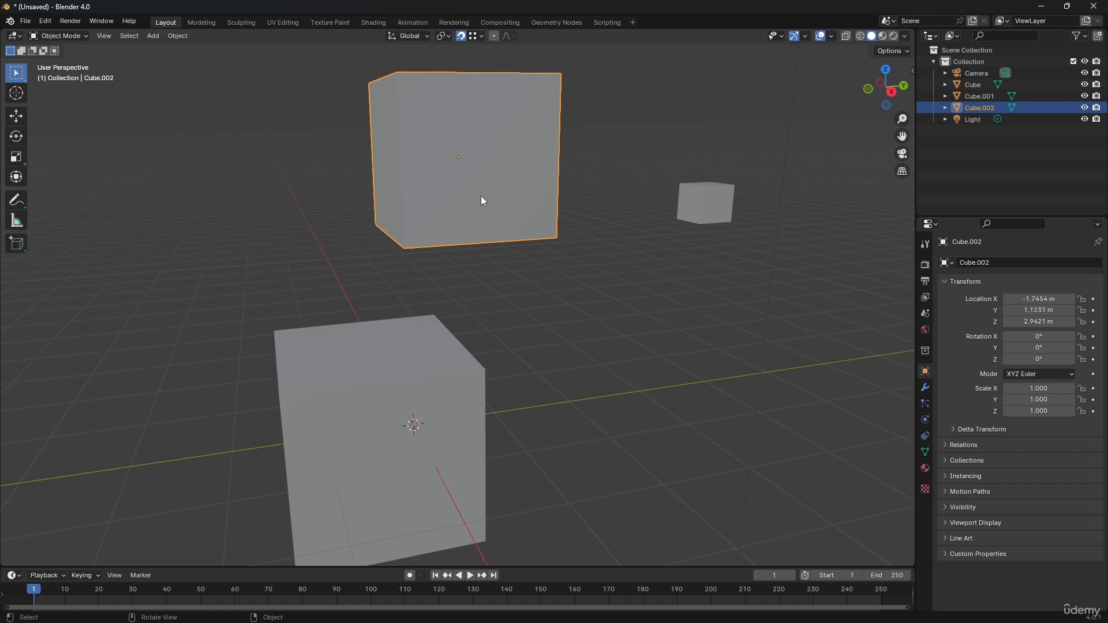
Step: Try moving the second duplicate cube with a lower corner as snap base onto the original cube's upper corner
key(g)
key(b)
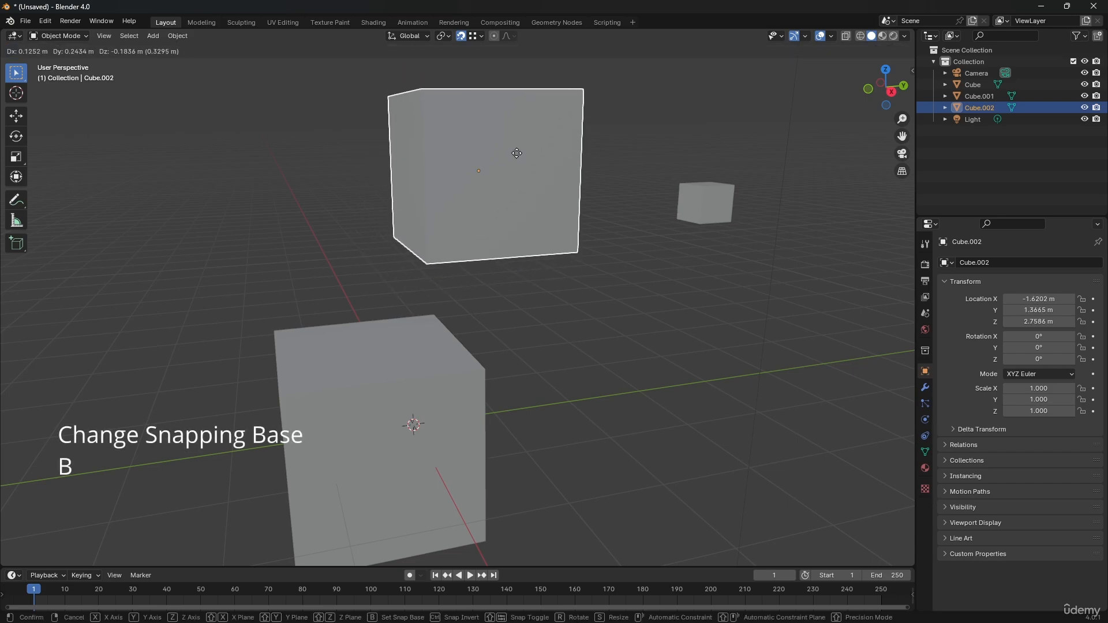
key(b)
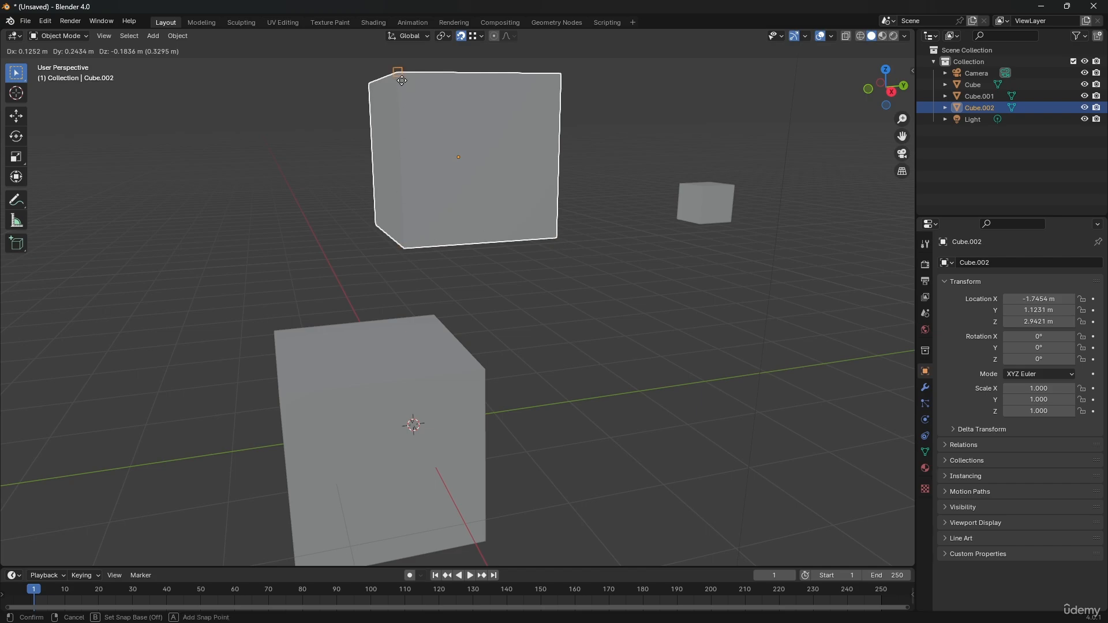
click(563, 75)
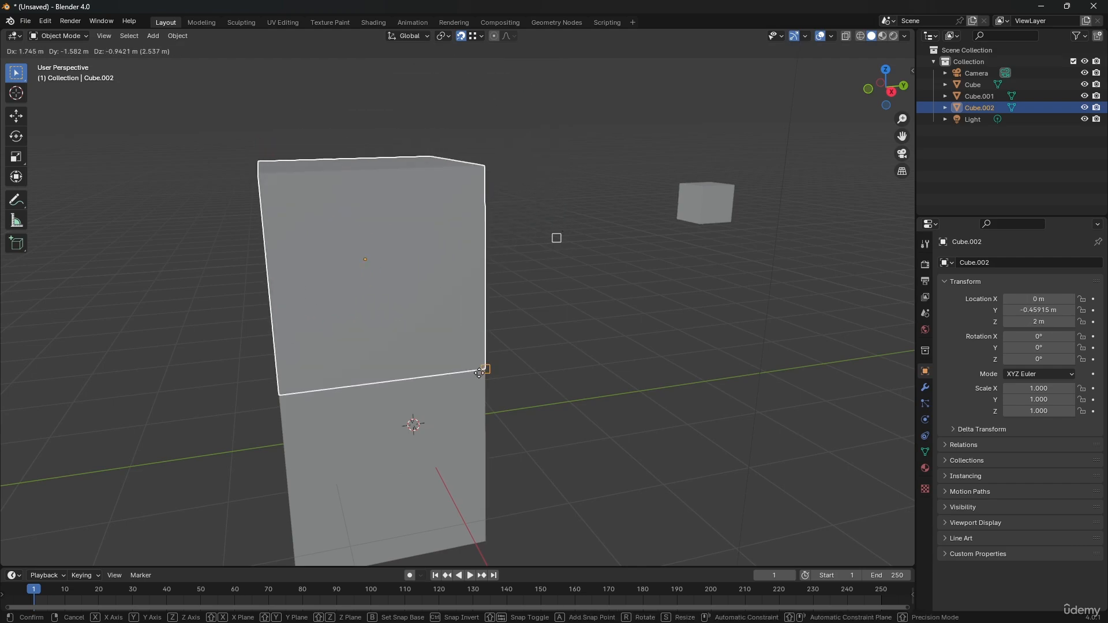
right_click(531, 296)
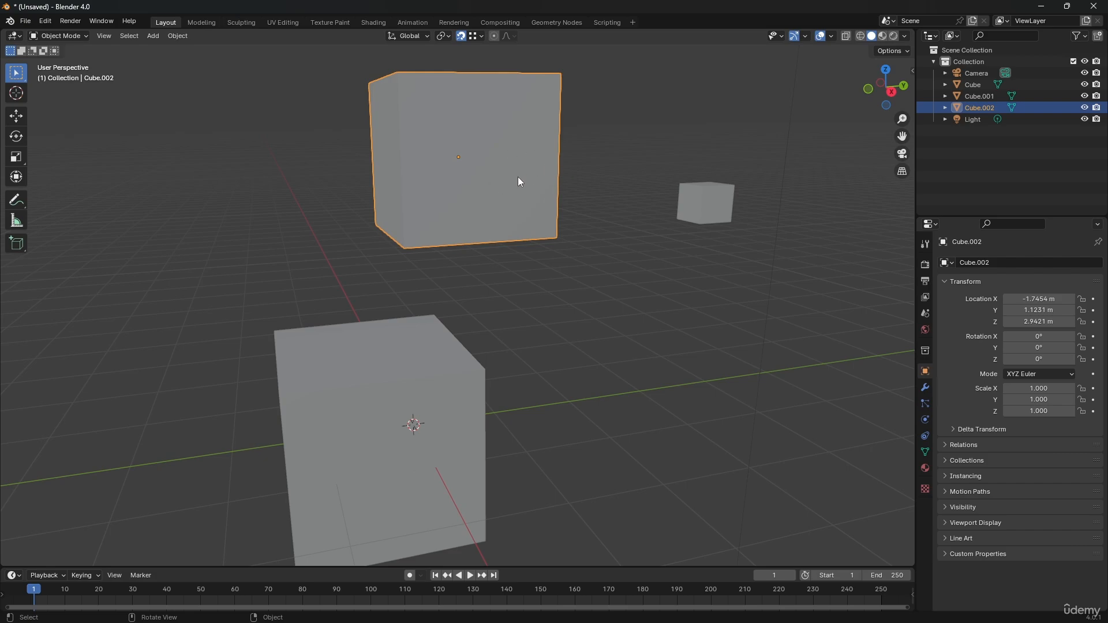
Step: Try rotating the view while a move of the second duplicate cube is in progress
key(g)
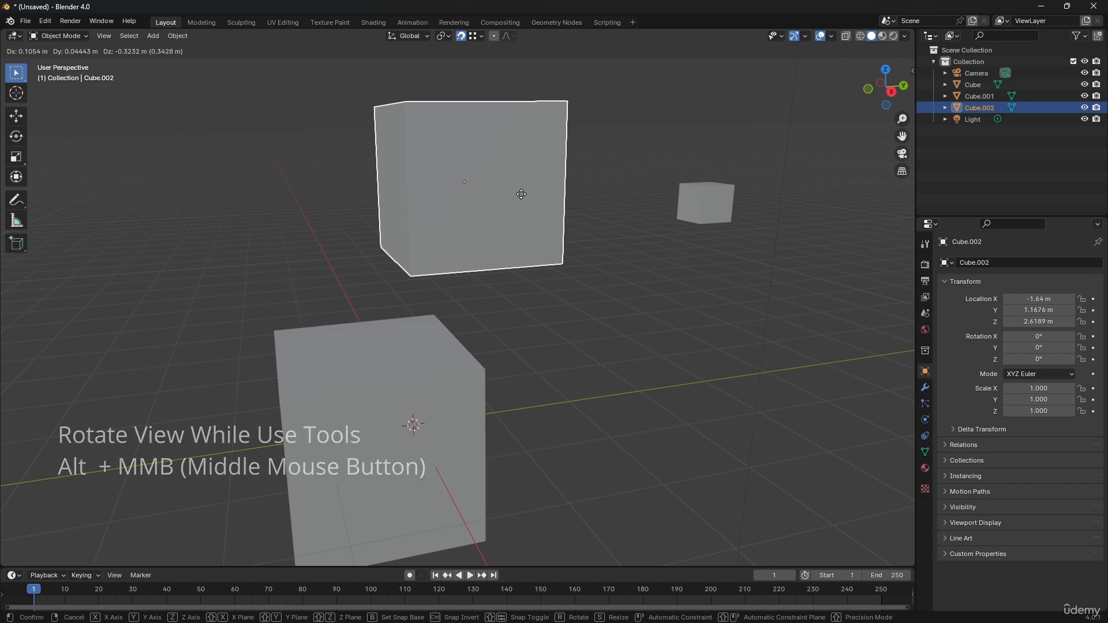
alt+middle_drag(521, 194, 464, 242)
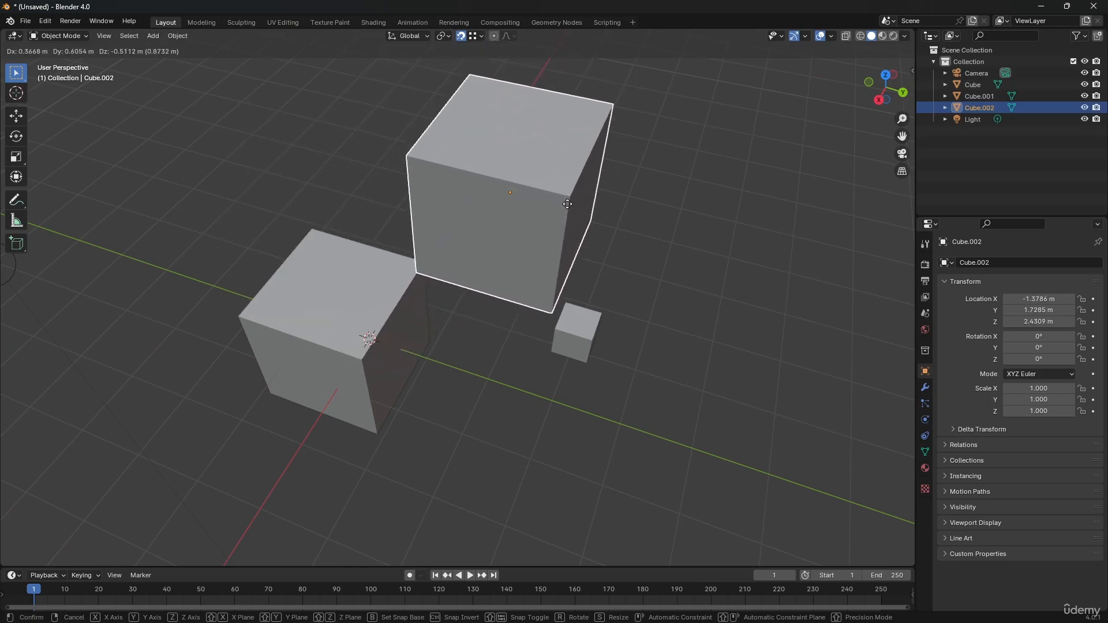
click(584, 160)
Step: Move the second duplicate cube by a lower corner onto the original's upper corner, placing it at X 0 m, Y 1.5408 m, Z 2 m
middle_drag(524, 122, 499, 308)
key(g)
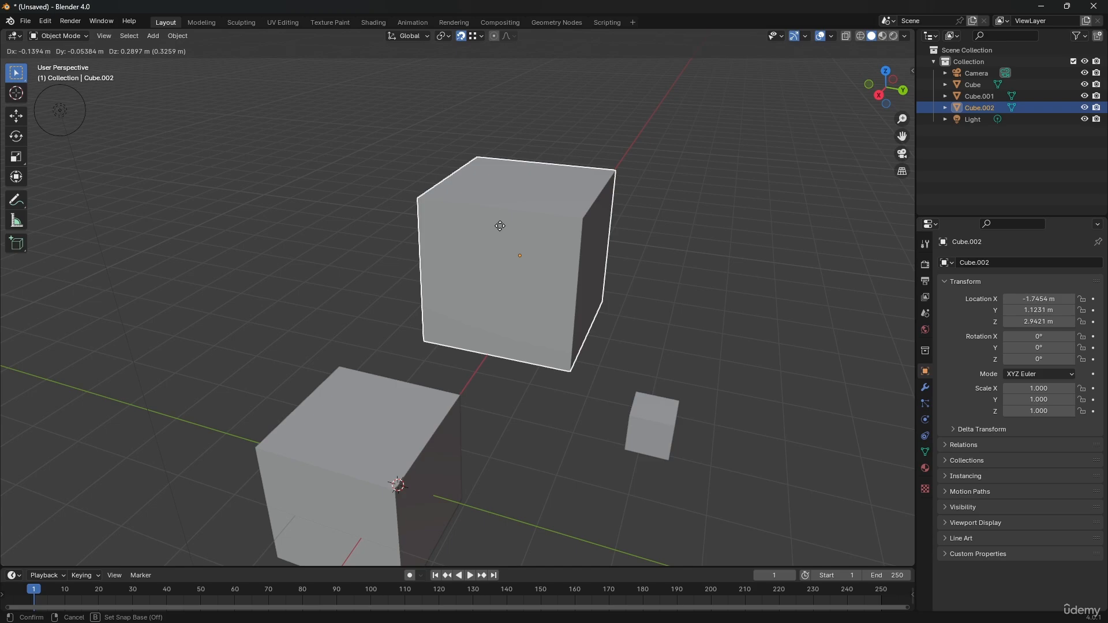
middle_drag(500, 225, 682, 223)
click(478, 354)
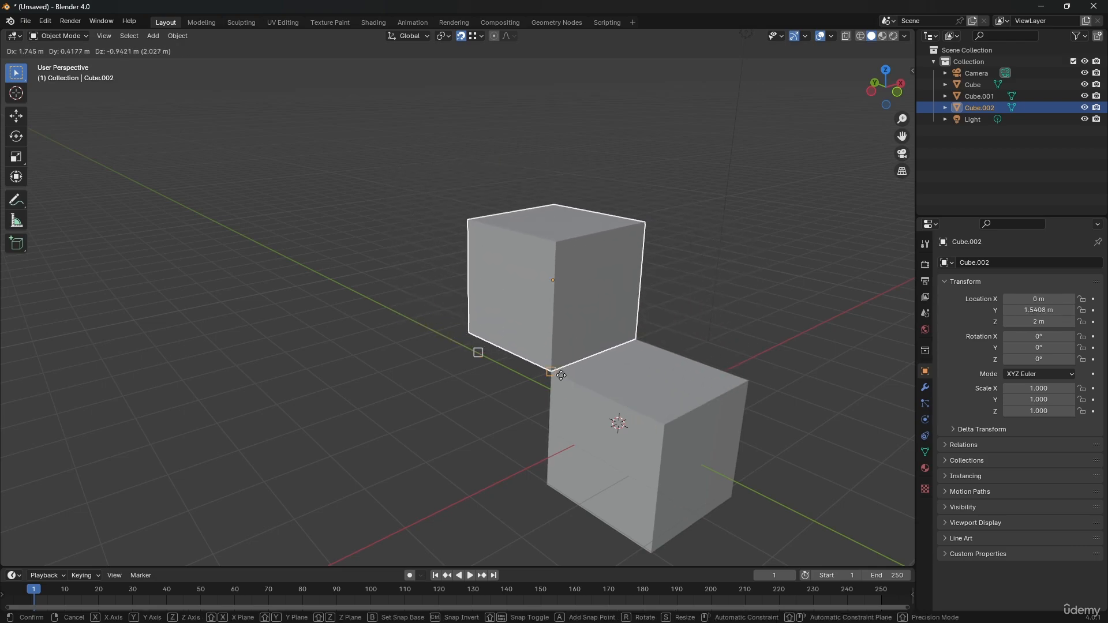
click(556, 375)
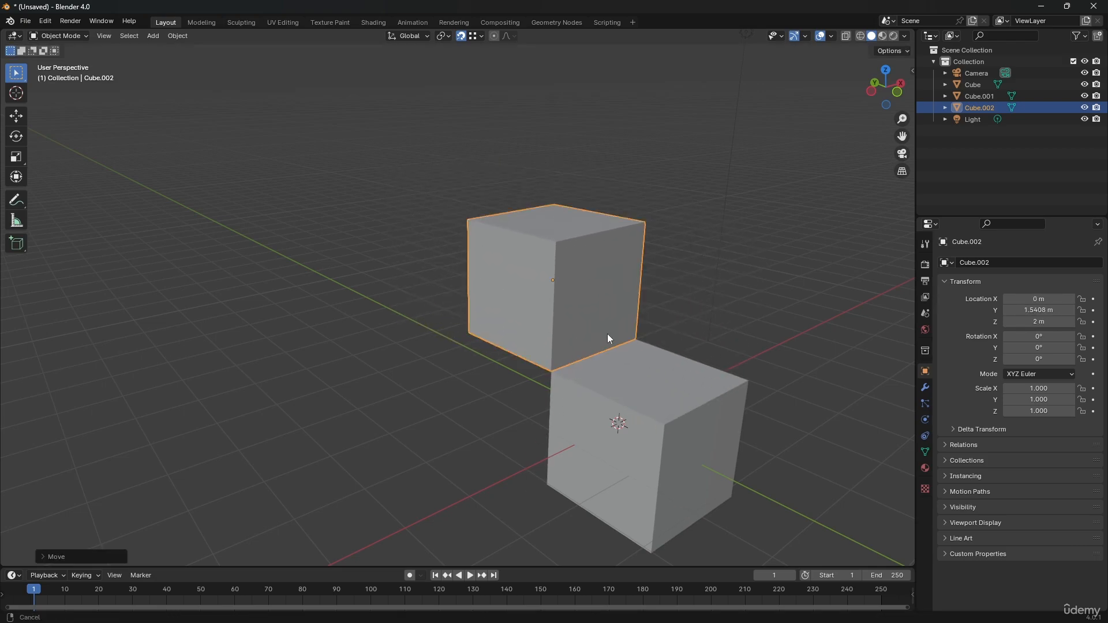
middle_drag(606, 333, 510, 361)
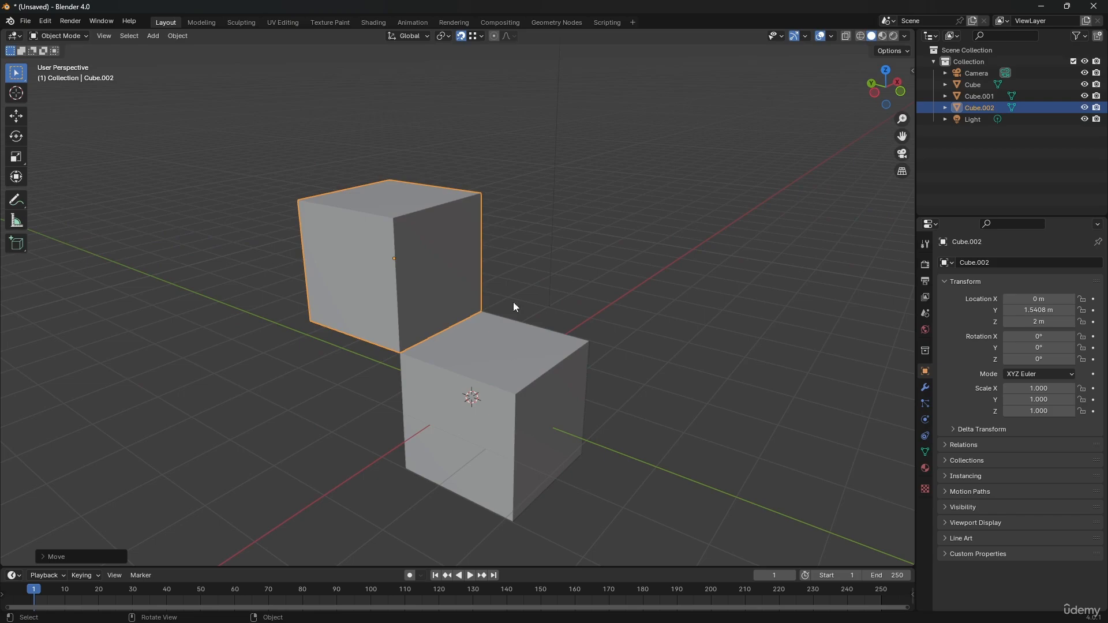
Step: Set the snap target to Edge Center
click(476, 37)
middle_drag(534, 408, 482, 265)
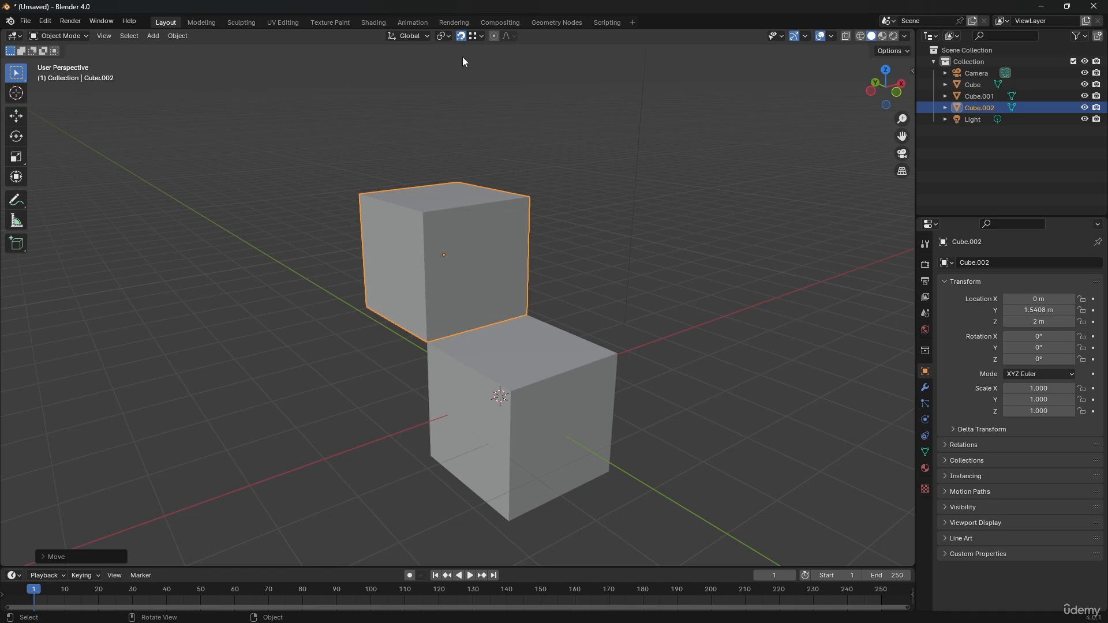
click(472, 40)
click(473, 149)
Step: Scale the second duplicate cube down to 0.543 and try snapping its center to the midpoints of the original cube's upper edges
key(s)
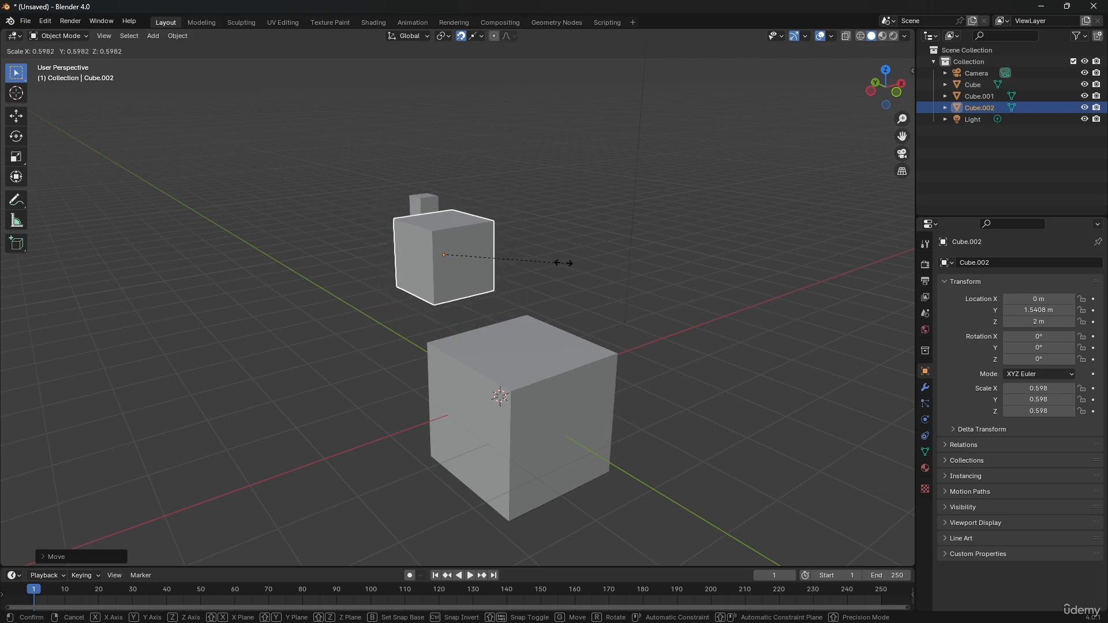
click(505, 300)
scroll(459, 263, up, 2)
key(g)
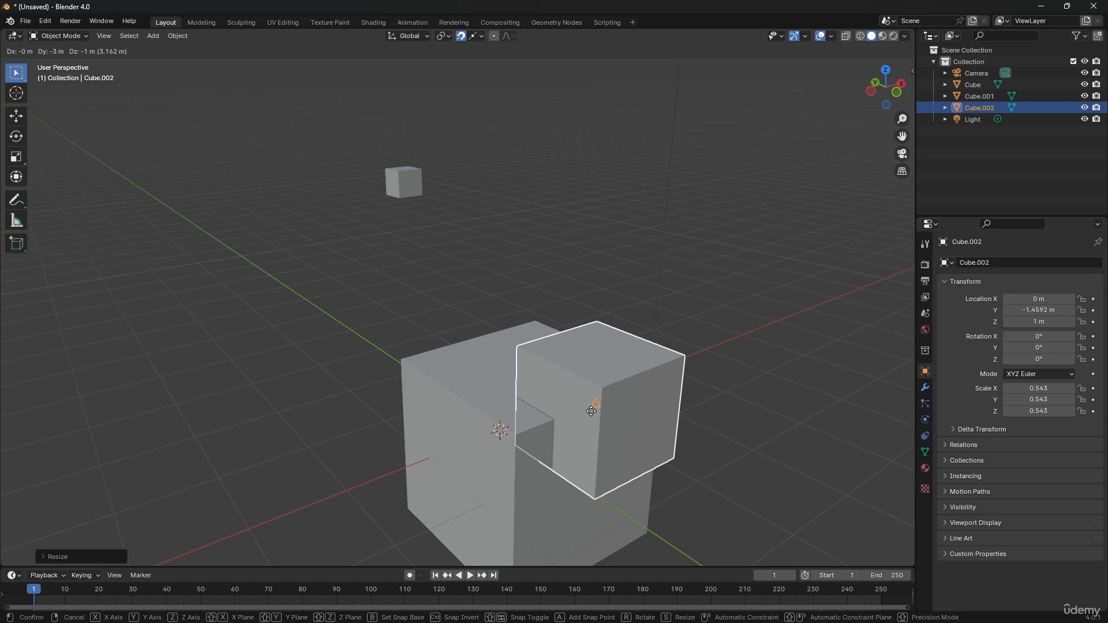
right_click(569, 371)
Step: Set the snap target to Edge Perpendicular
click(473, 36)
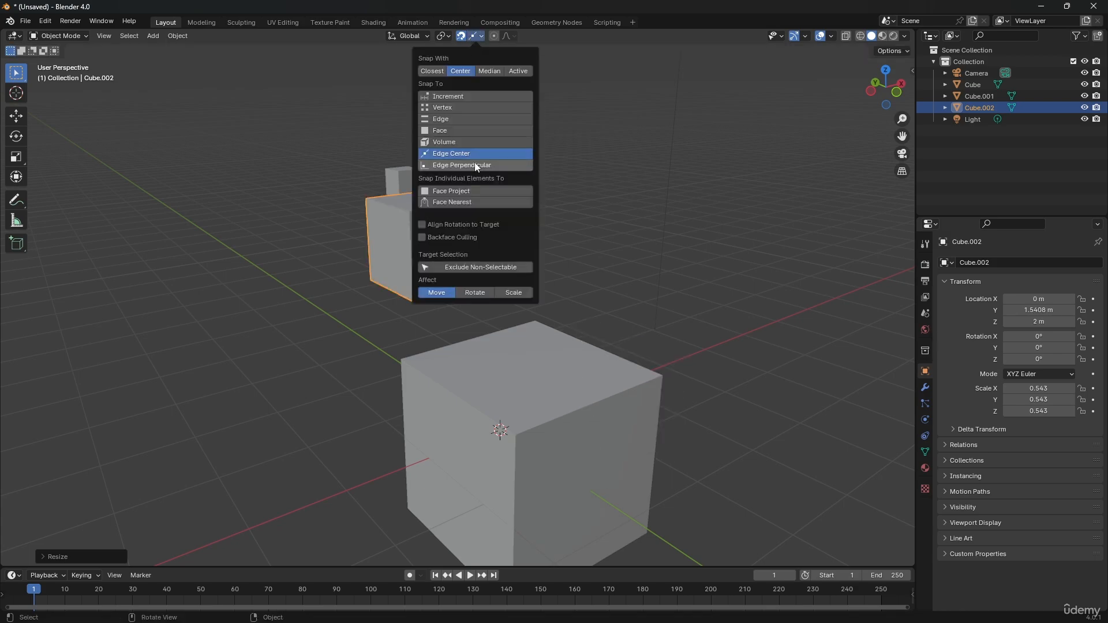
click(476, 165)
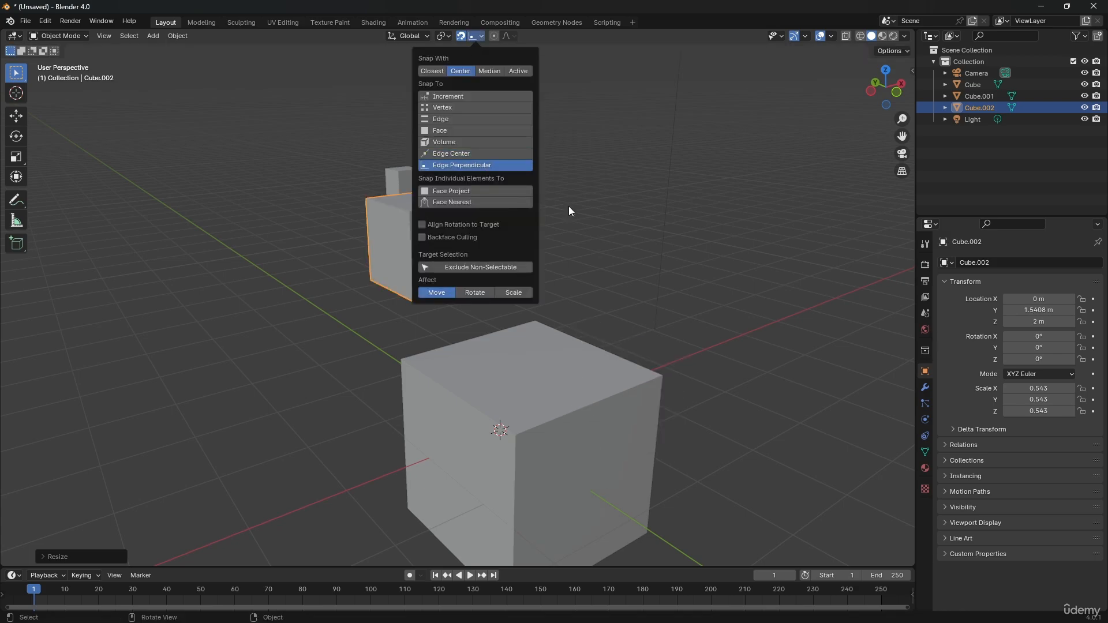
middle_drag(569, 211, 474, 318)
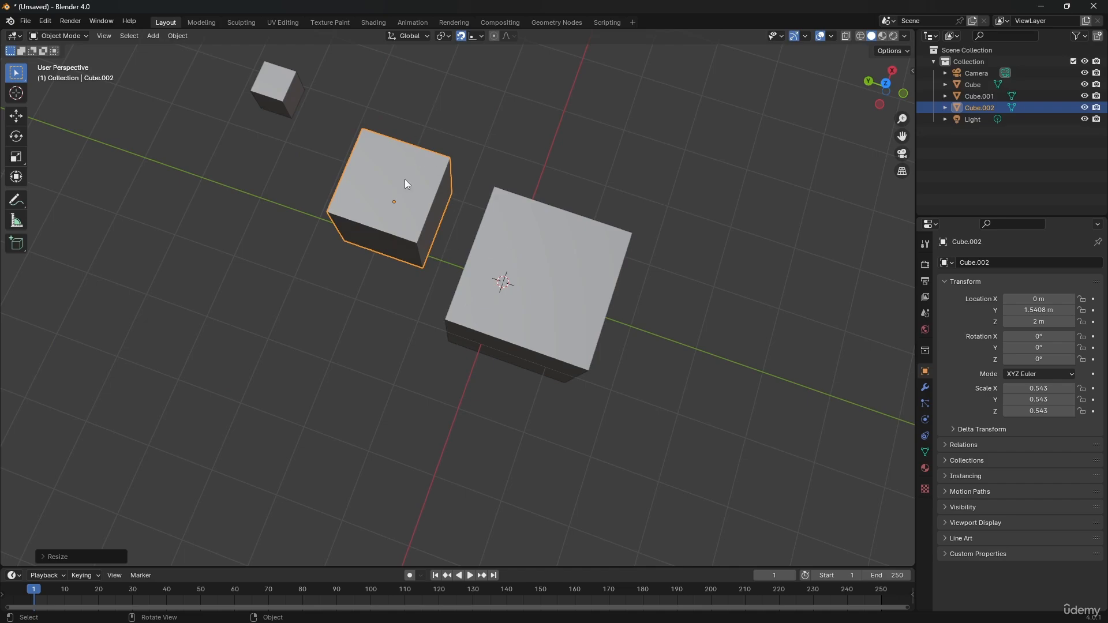
middle_drag(384, 262, 436, 230)
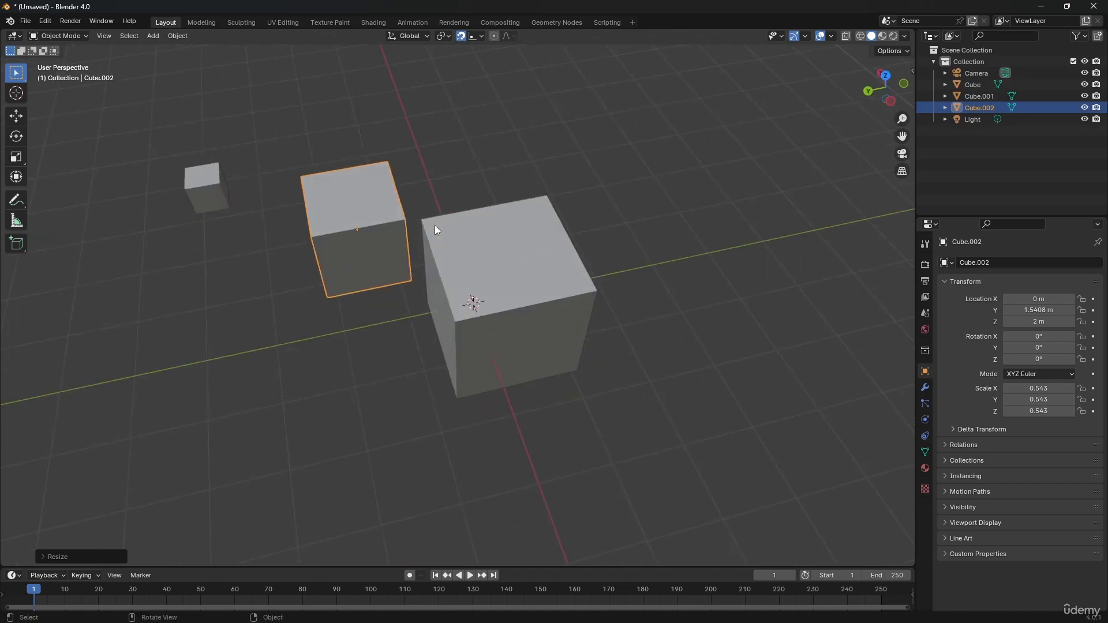
Step: Try moving the second duplicate cube so its center snaps perpendicular to the original cube's upper edge
key(g)
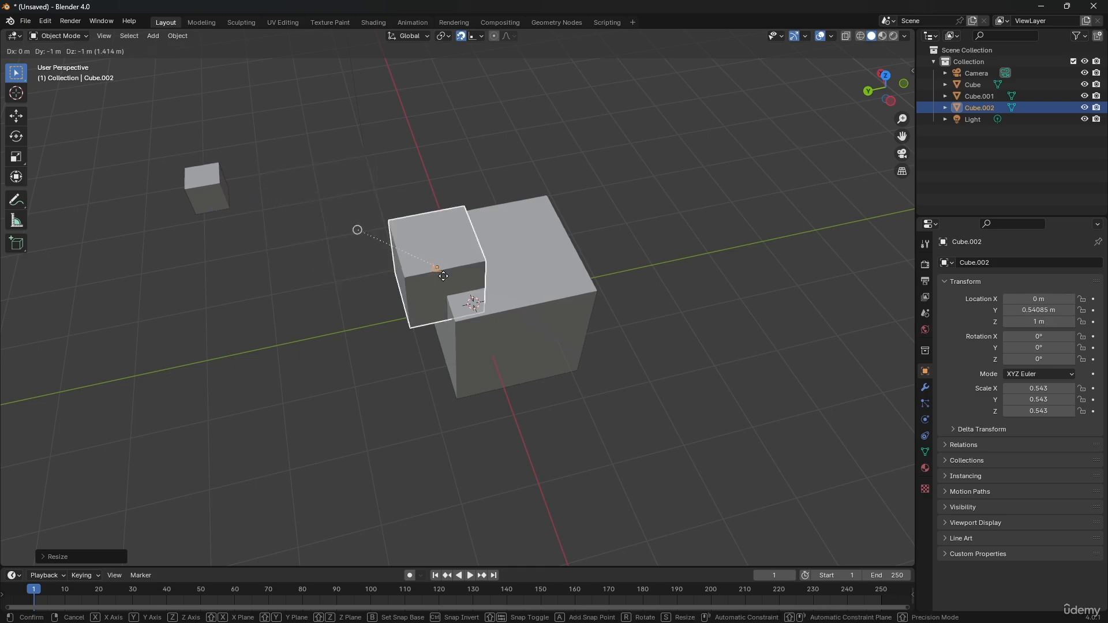
key(Escape)
middle_drag(446, 281, 375, 272)
key(g)
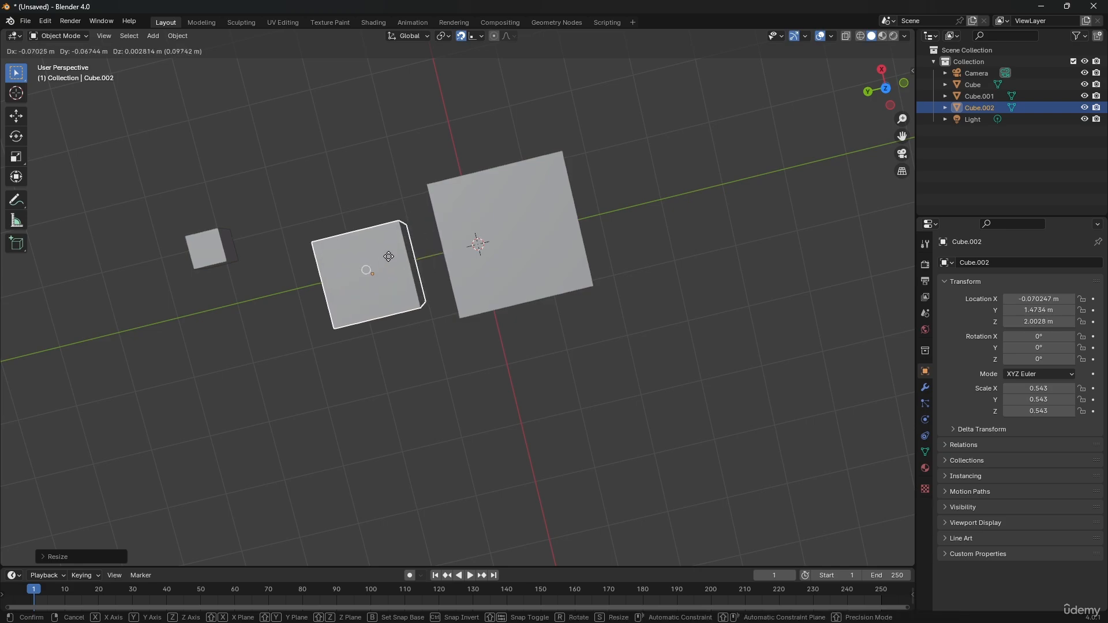
click(458, 248)
Step: Add a UV sphere and move it up along the Z axis to 3.0365 m
click(478, 36)
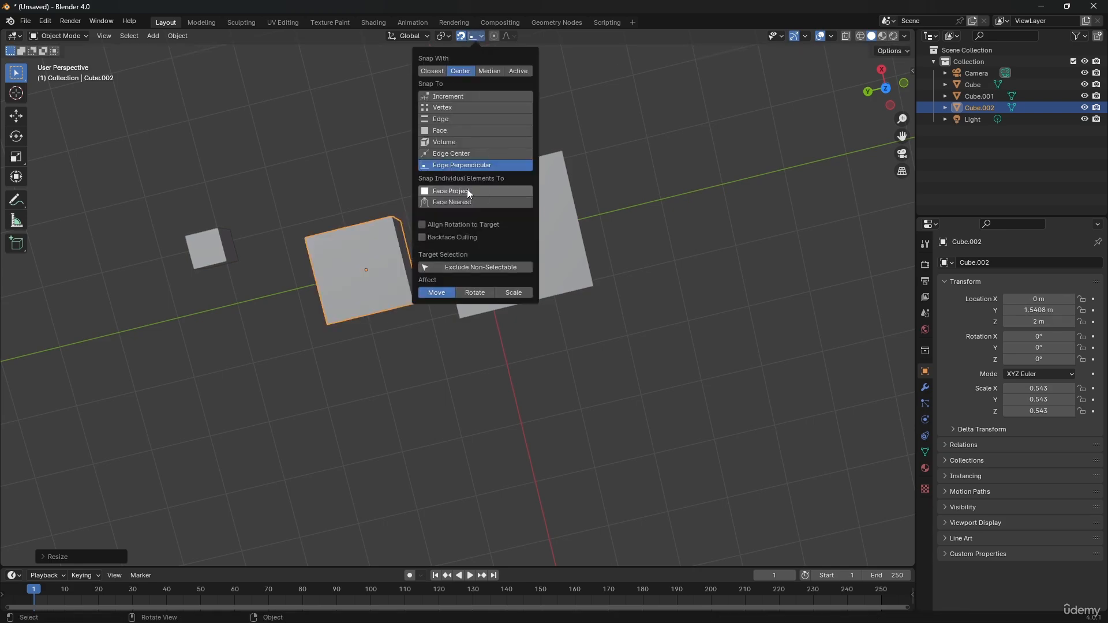
middle_drag(559, 255, 509, 242)
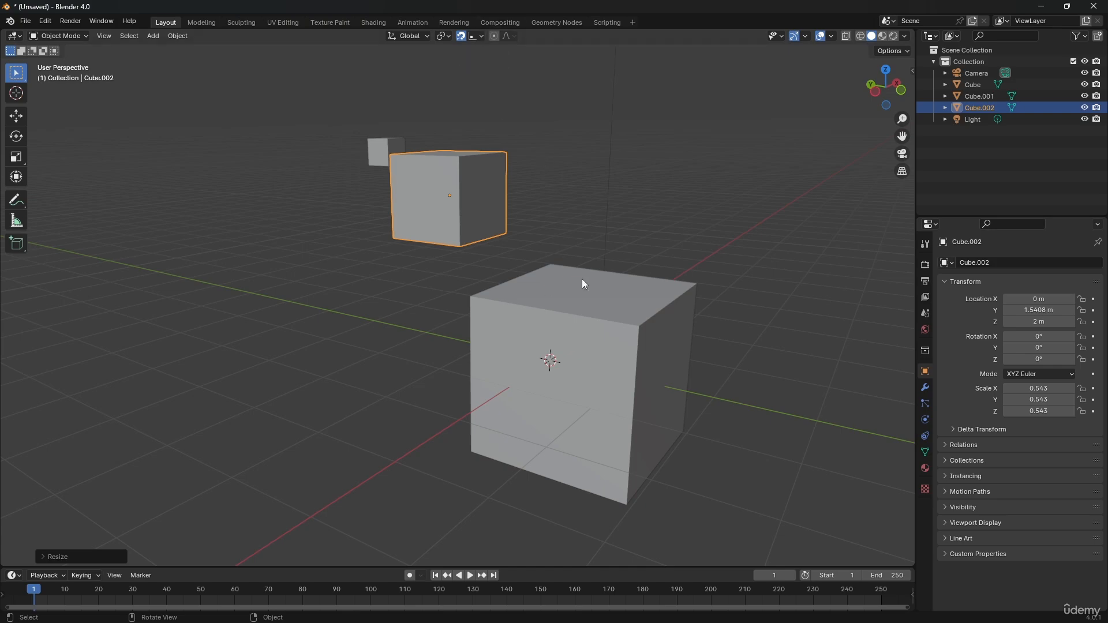
click(600, 338)
key(shift+a)
mouse_move(552, 289)
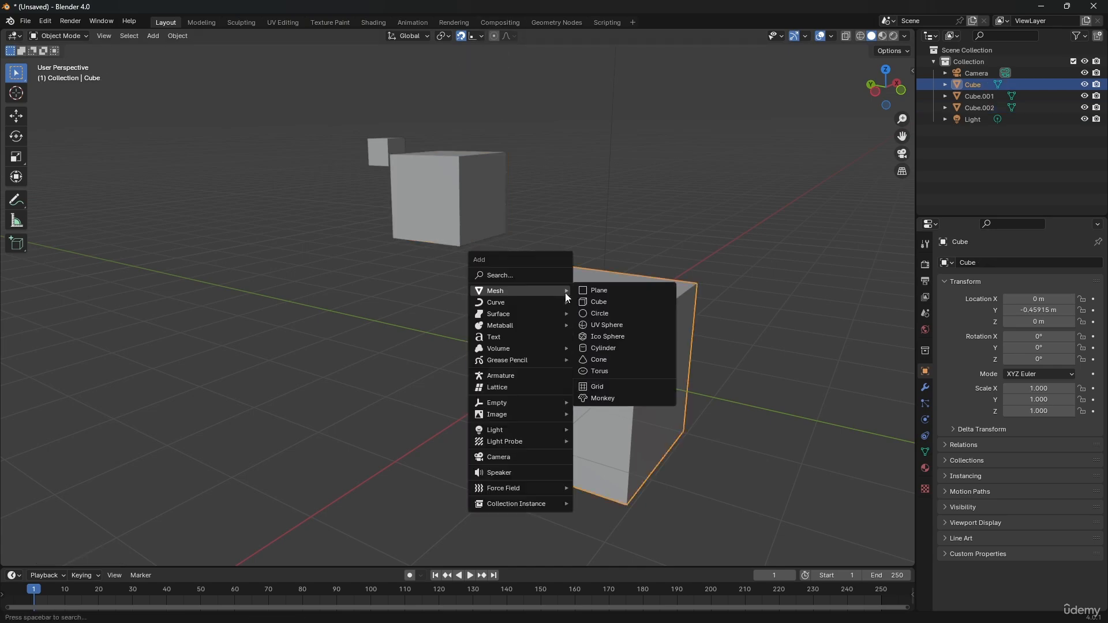
click(612, 327)
key(g)
key(z)
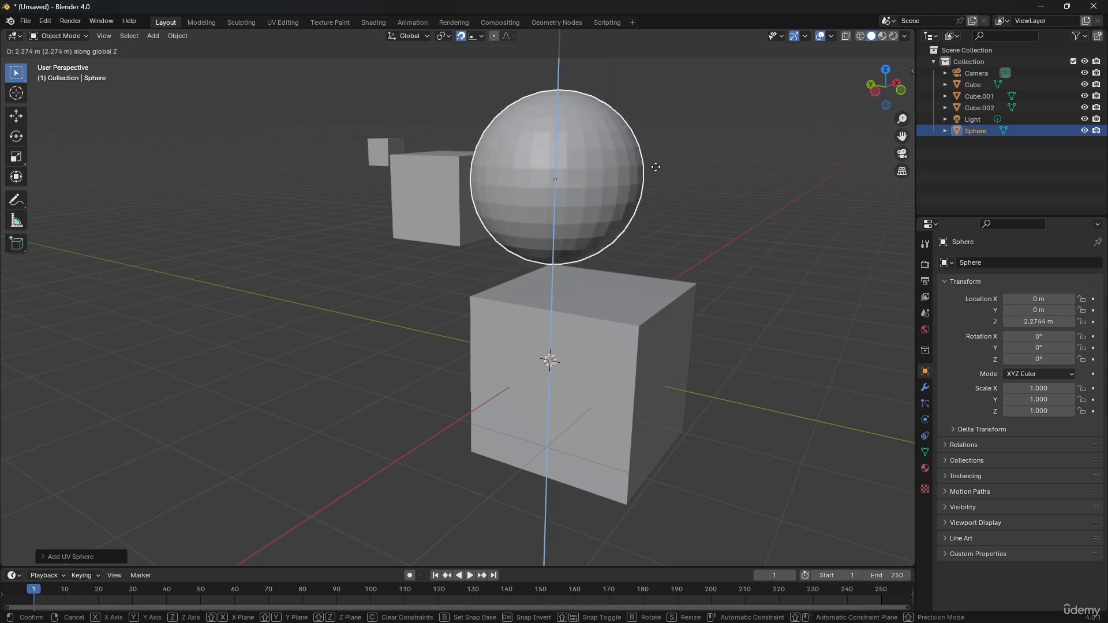
click(652, 110)
Step: Enter Edit Mode on the sphere, select the horizontal edge loop around its middle and duplicate it in place
middle_drag(652, 110, 623, 237)
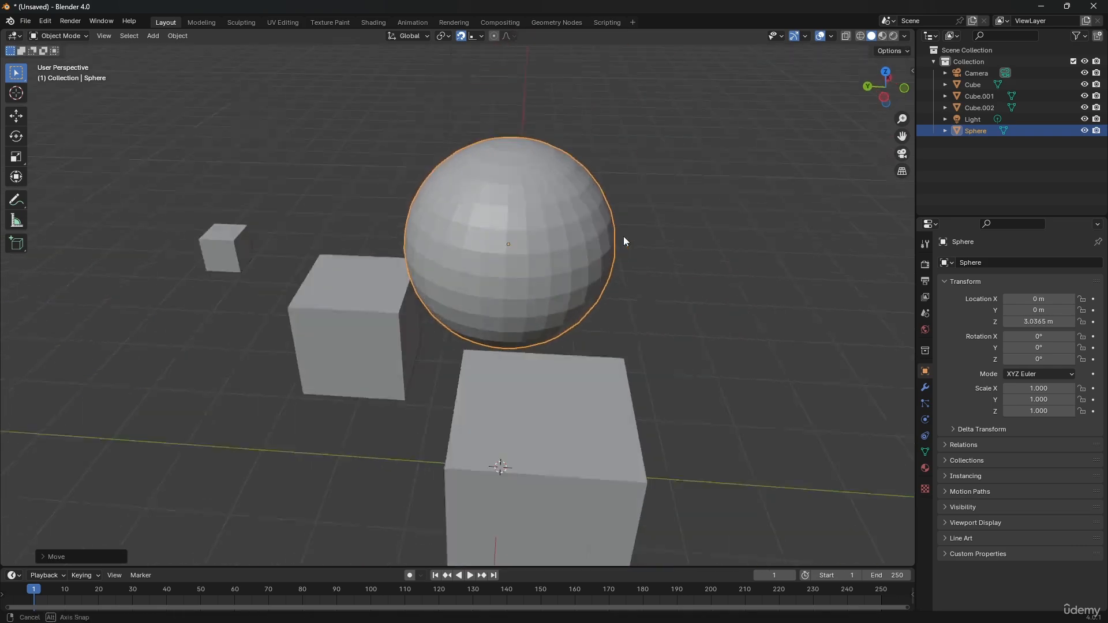
key(Tab)
scroll(537, 273, up, 2)
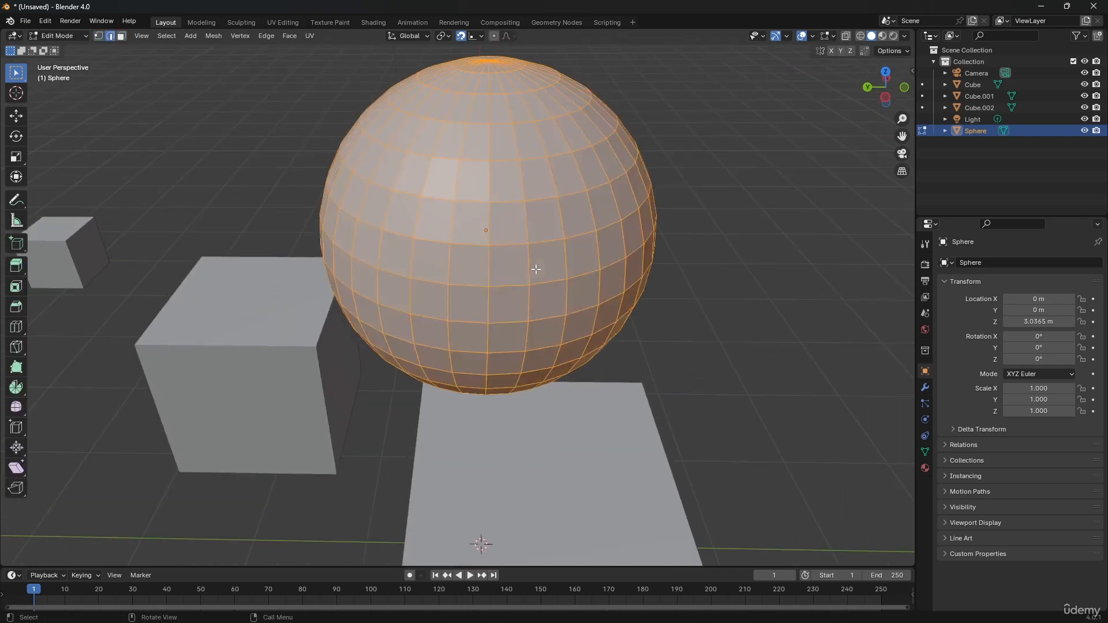
alt+click(506, 292)
key(shift+d)
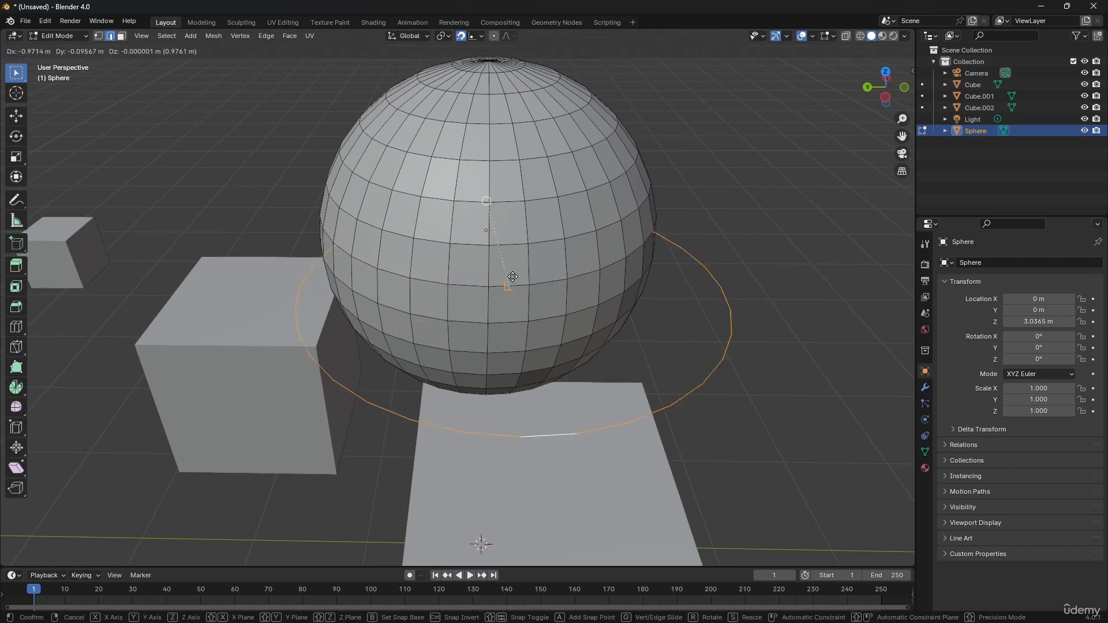
key(Escape)
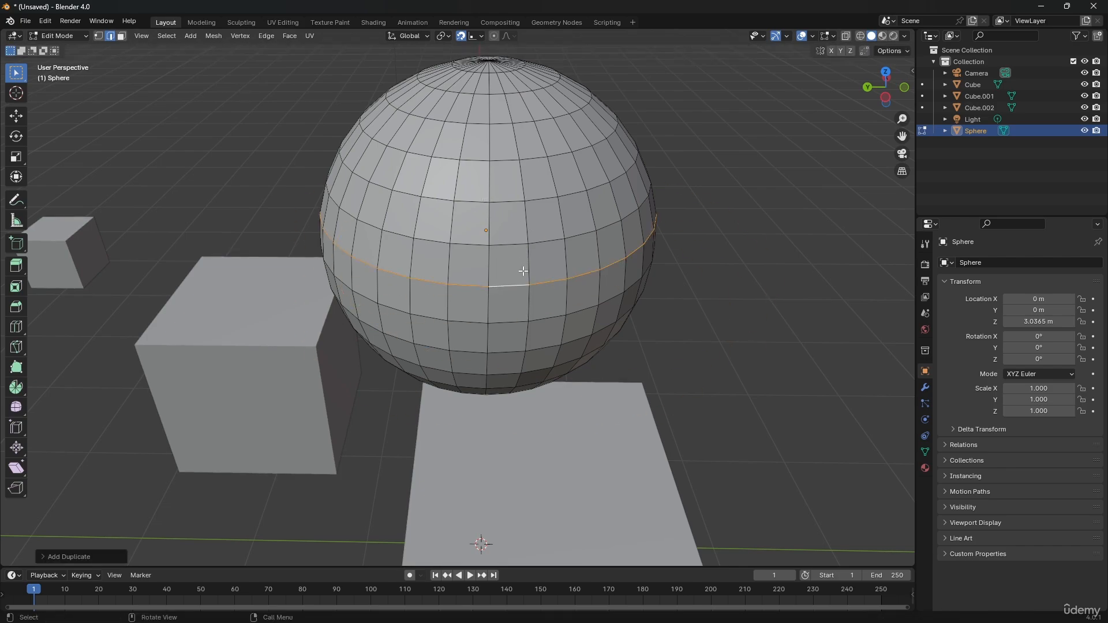
Step: Set snapping of individual elements to Face Nearest
click(481, 35)
click(455, 201)
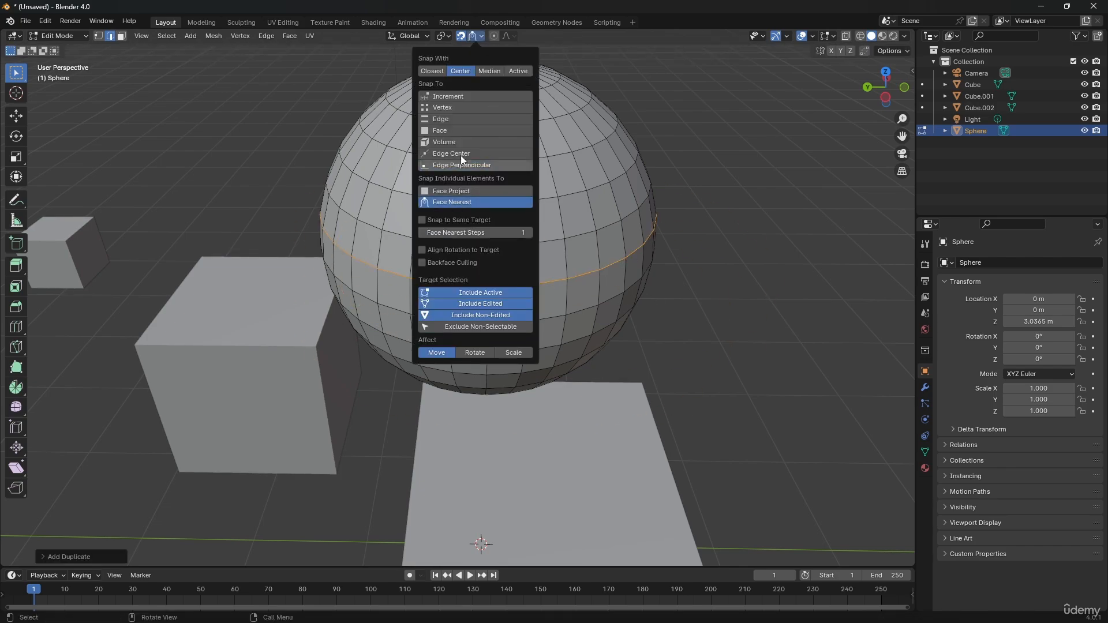
Step: With snapping off, try extruding the sphere's middle edge loop up along Z and scaling it inward to match the surface
click(460, 35)
shift+middle_drag(548, 179, 512, 255)
scroll(546, 205, up, 3)
key(g)
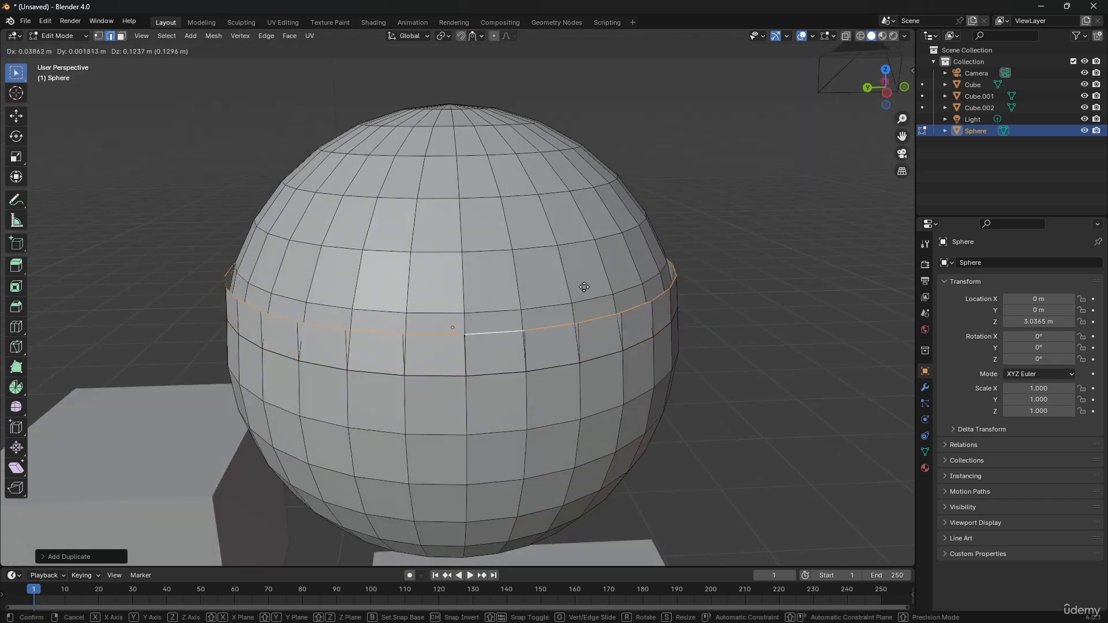
key(z)
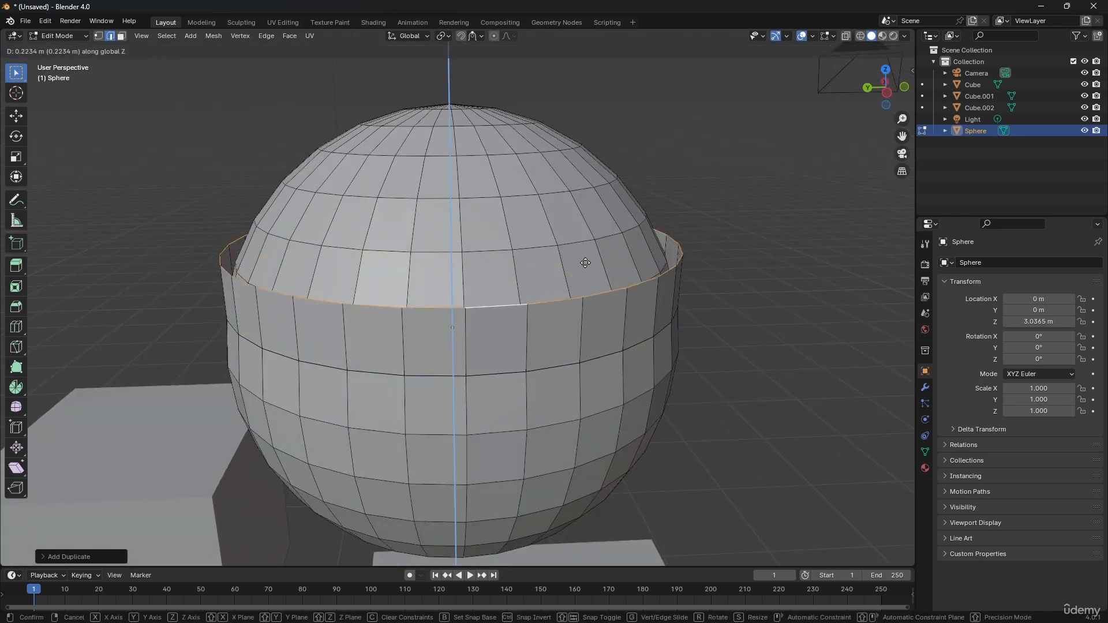
click(549, 254)
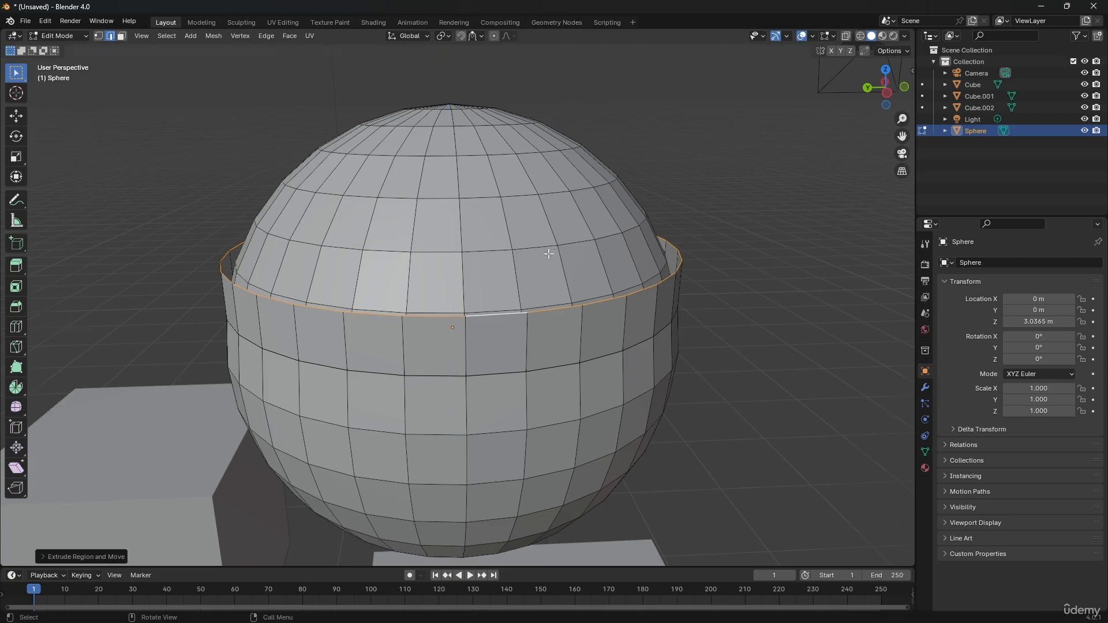
middle_drag(549, 254, 585, 190)
key(s)
click(641, 275)
Step: Try extruding the scaled loop further up along Z and shrinking it again to follow the sphere's curvature
key(g)
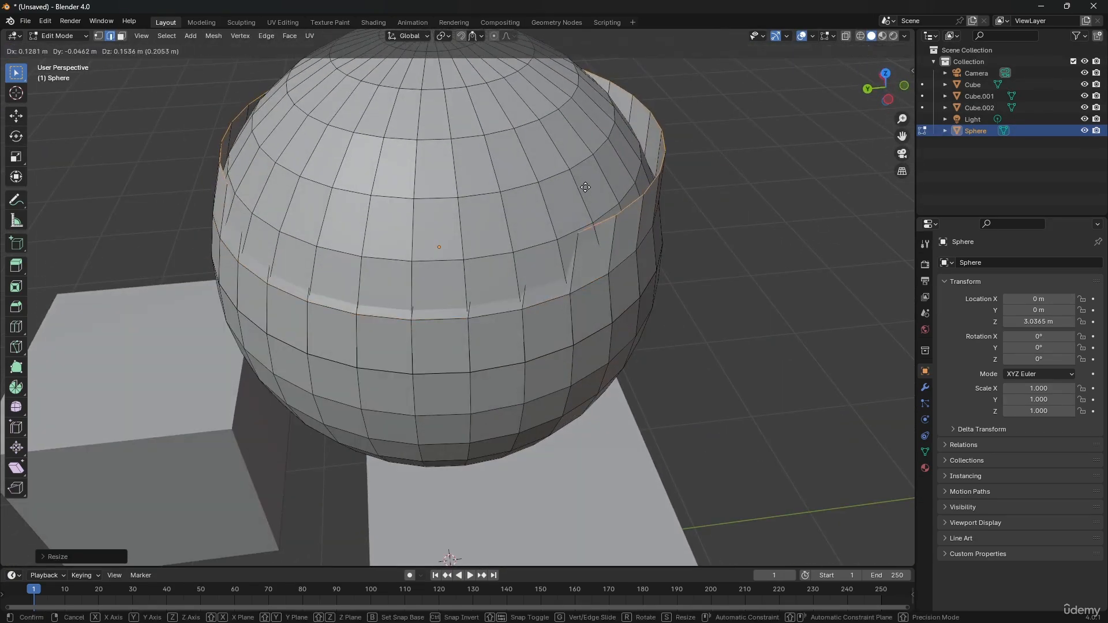
key(z)
click(585, 183)
key(s)
click(681, 220)
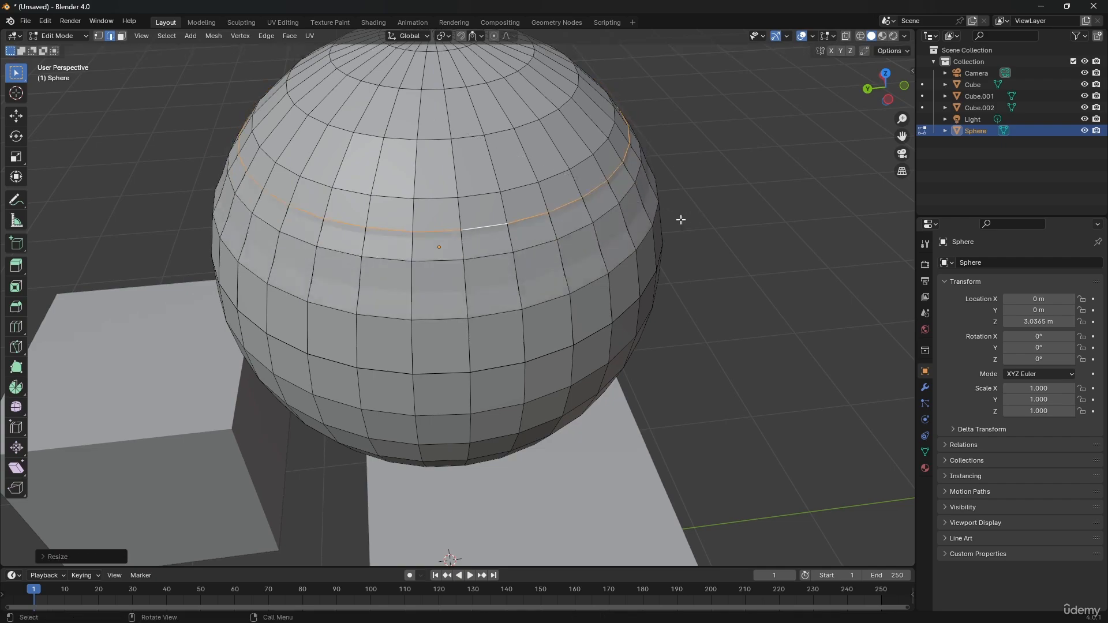
Step: Undo both loop extrusions and their scaling, back to the selected middle loop
key(ctrl+z)
key(ctrl+z)
key(ctrl+z)
key(ctrl+z)
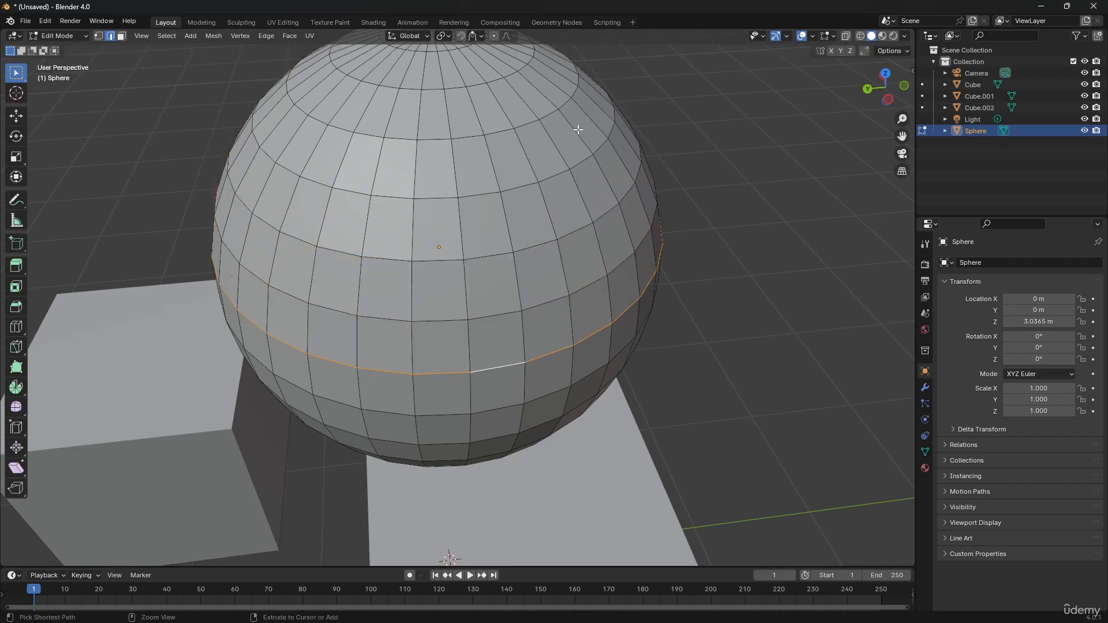
Step: Turn snapping back on with Face Nearest and extrude the middle loop up along Z so it follows the sphere's surface
click(465, 36)
click(479, 37)
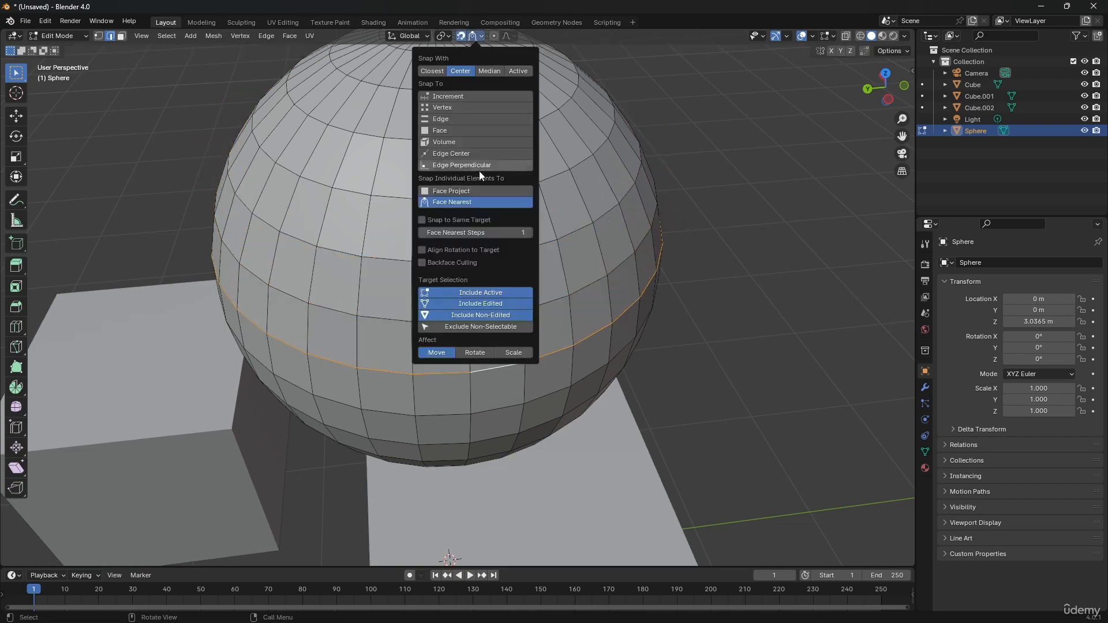
click(474, 37)
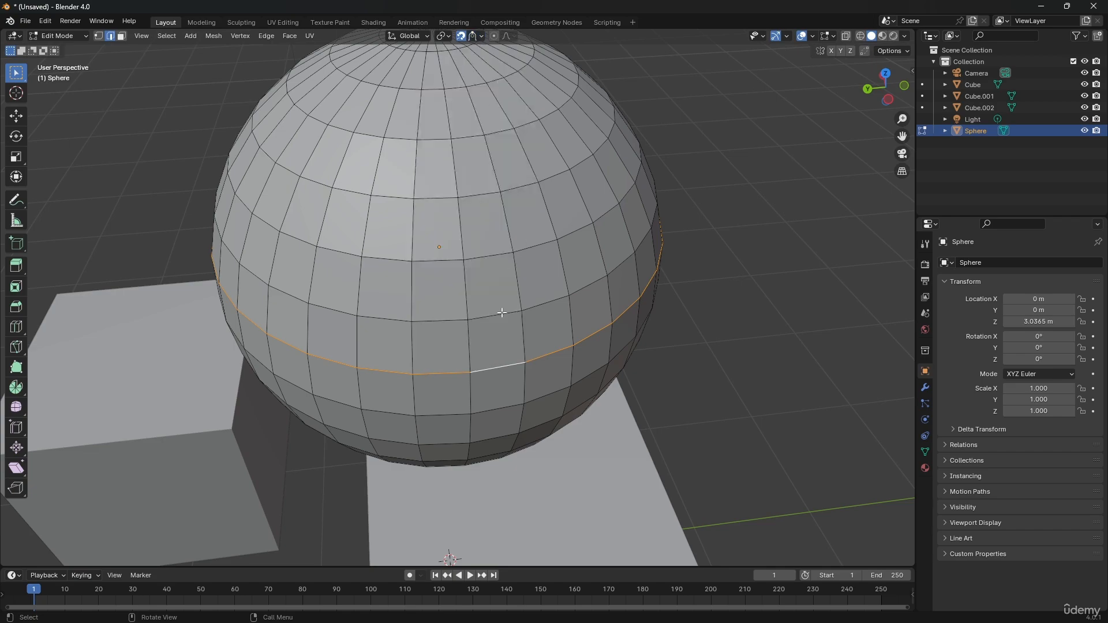
scroll(502, 314, up, 1)
middle_drag(502, 316, 499, 295)
key(g)
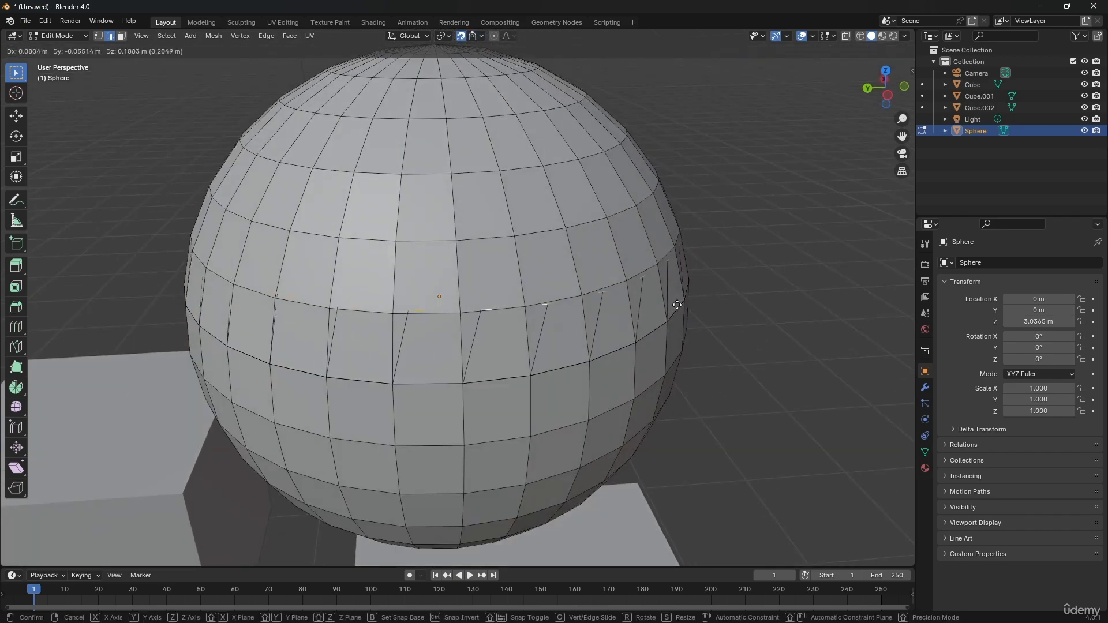
key(z)
click(667, 303)
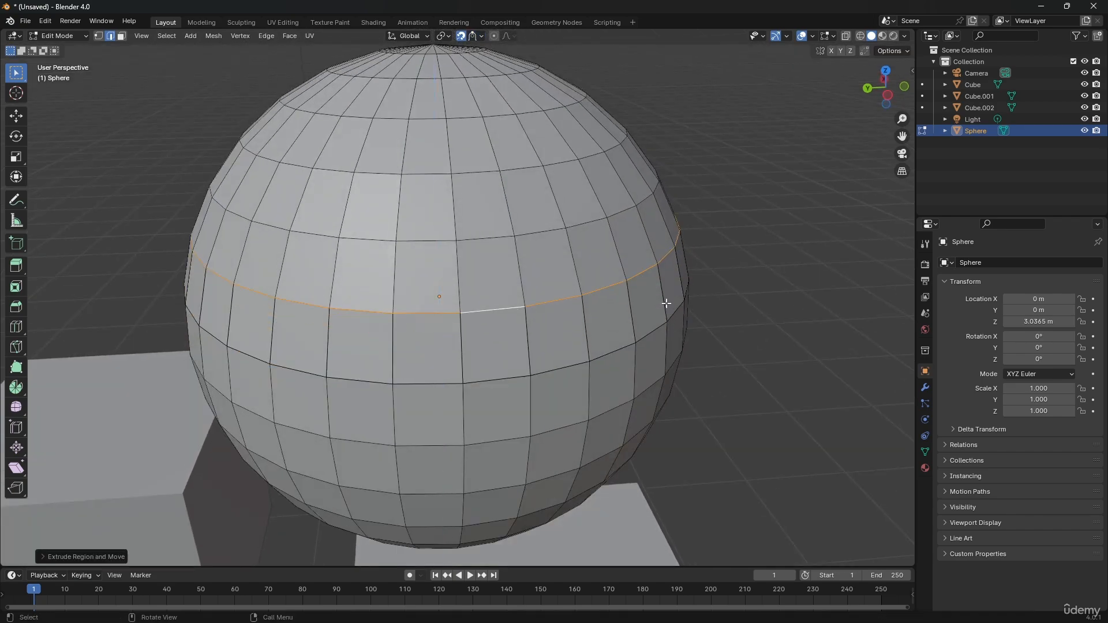
Step: Extrude the loop two more times up along Z, keeping it snapped to the sphere's nearest faces
middle_drag(552, 374, 598, 262)
scroll(598, 263, down, 5)
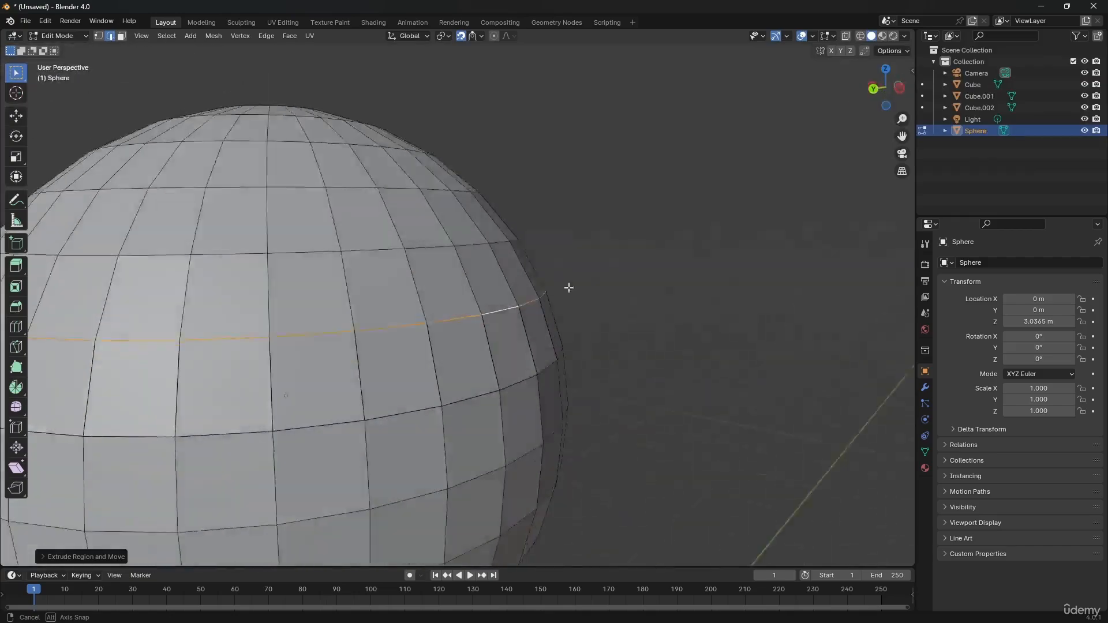
key(g)
key(z)
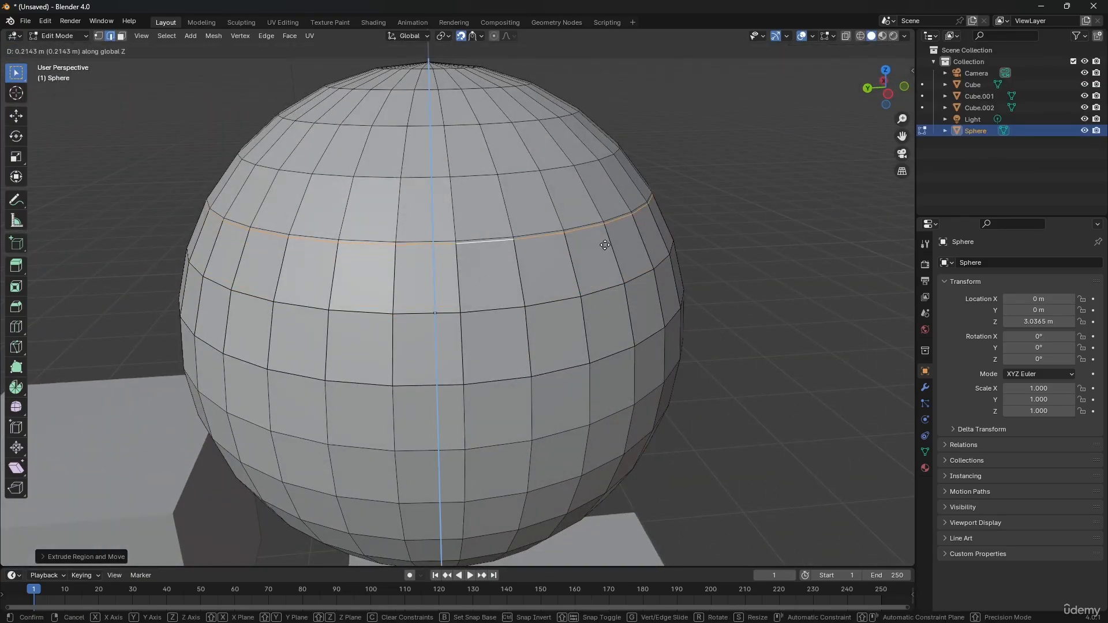
click(601, 240)
key(e)
key(z)
click(584, 179)
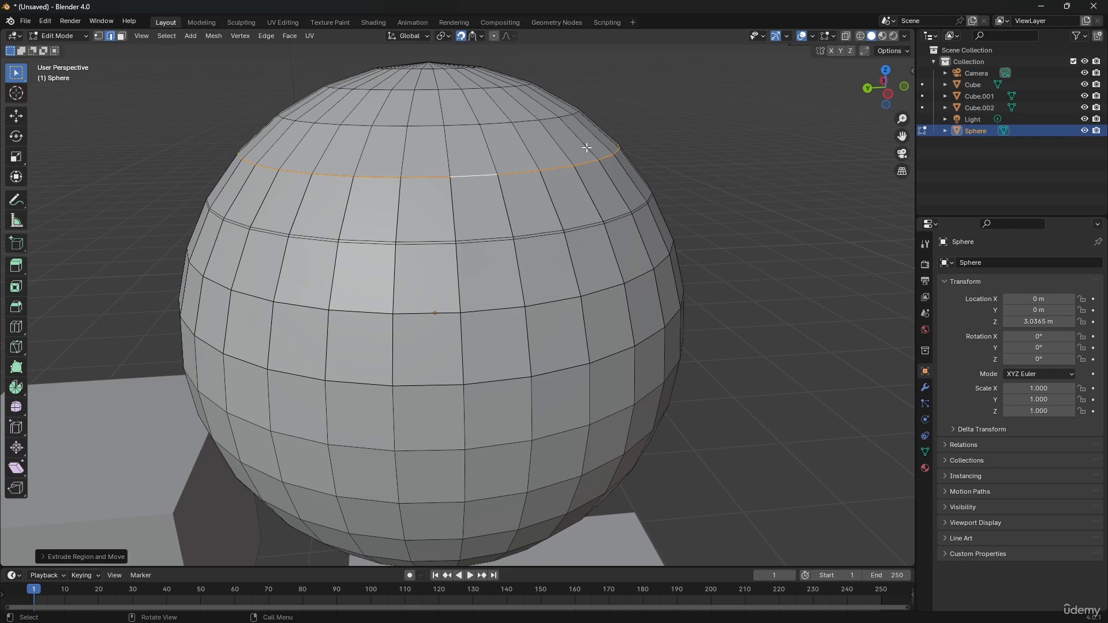
Step: Select a single vertex on the sphere's upper loop in vertex selection mode, and return to Object Mode
key(1)
key(alt+a)
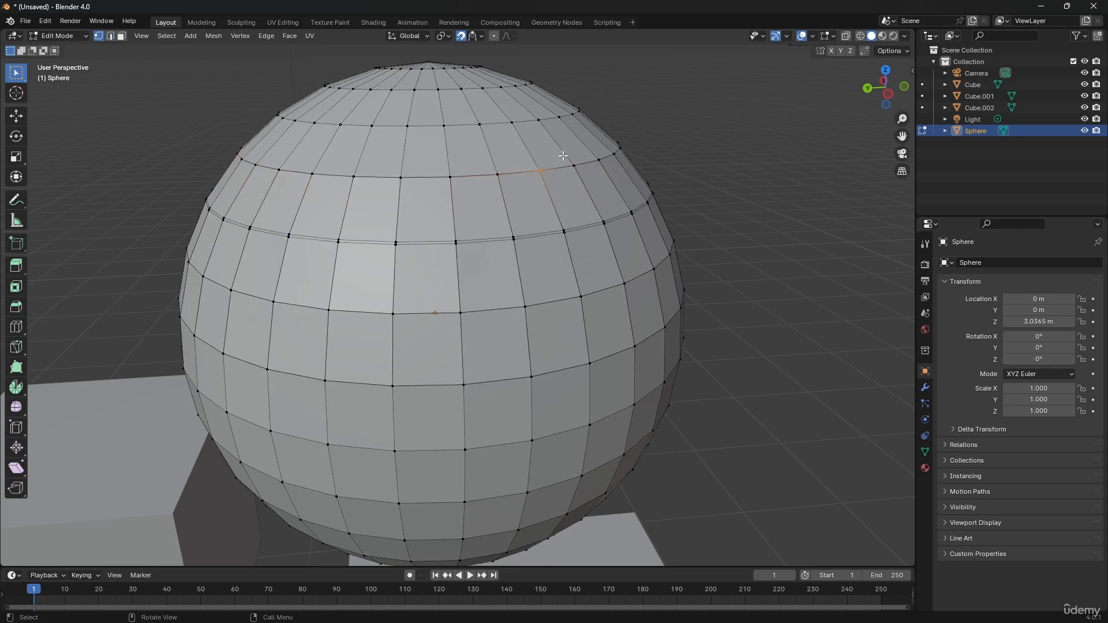
click(574, 166)
key(Tab)
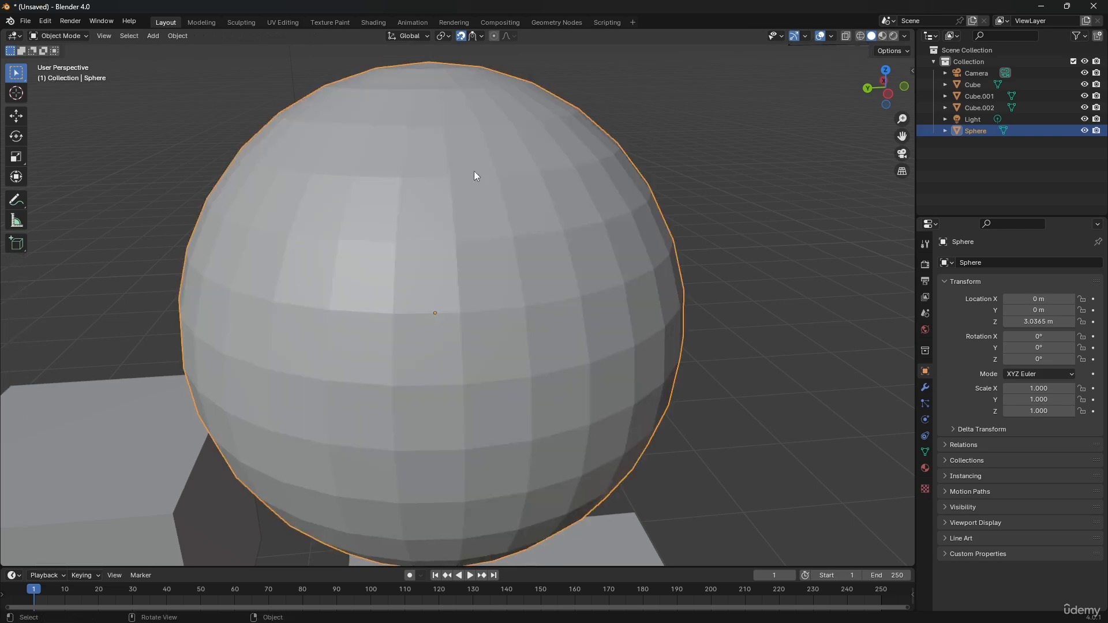
Step: Try moving the whole sphere onto the large cube with Face Nearest snapping
scroll(487, 226, down, 8)
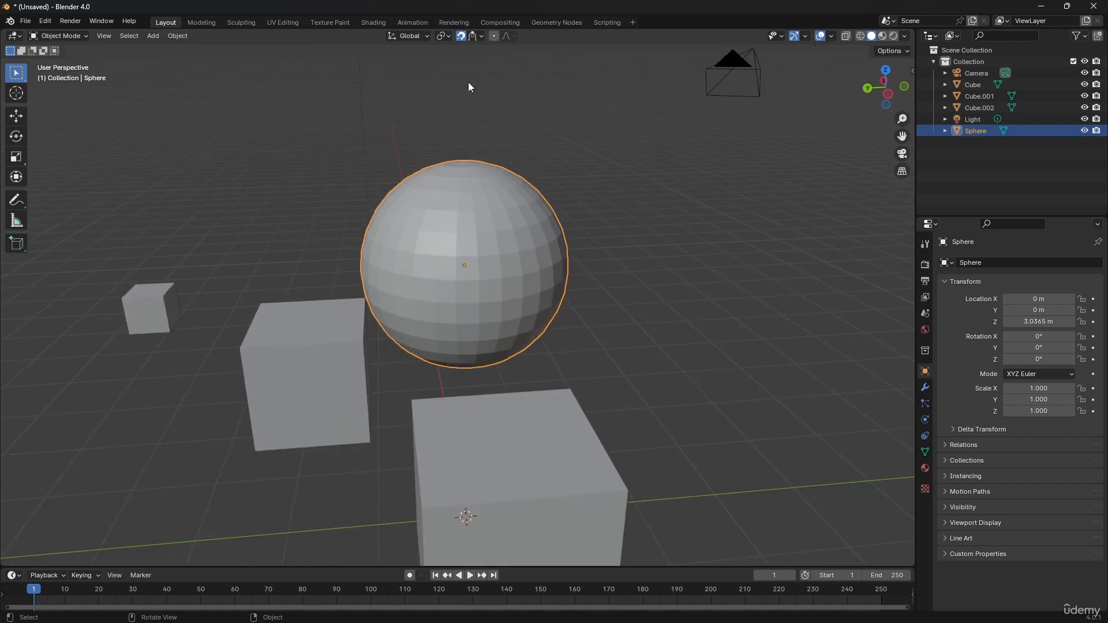
click(473, 35)
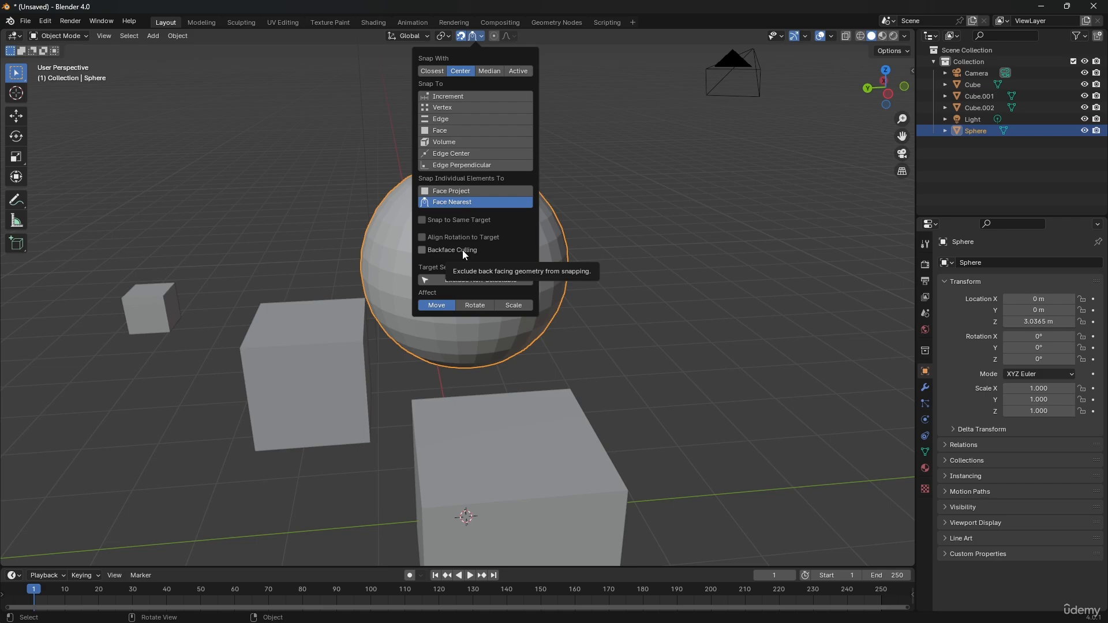
click(719, 347)
scroll(533, 359, down, 2)
shift+middle_drag(477, 333, 505, 327)
click(513, 252)
key(g)
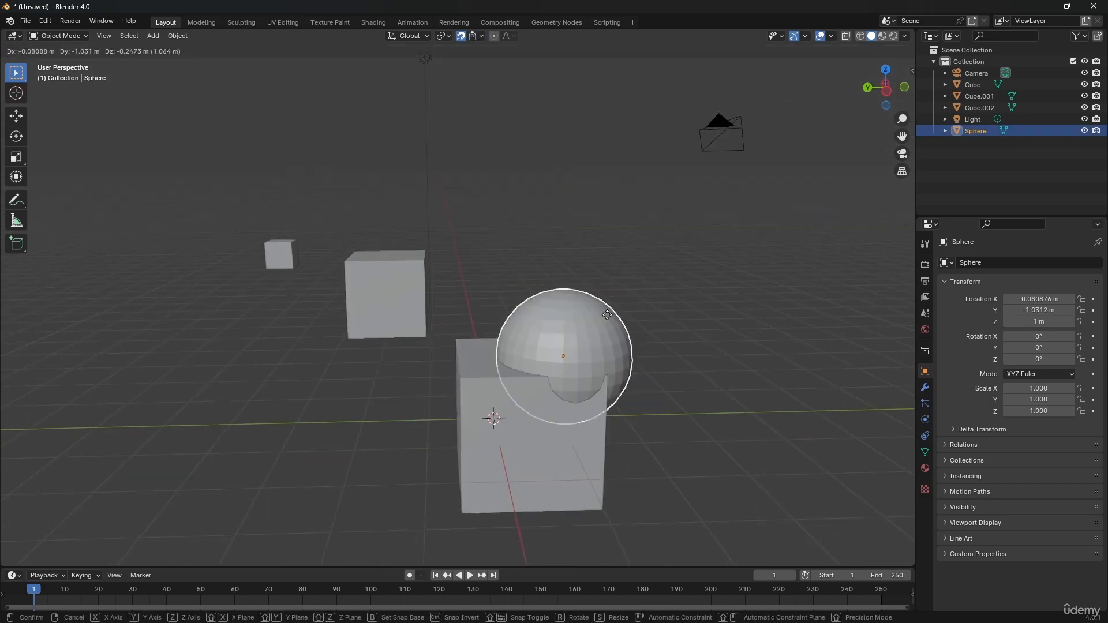
right_click(572, 203)
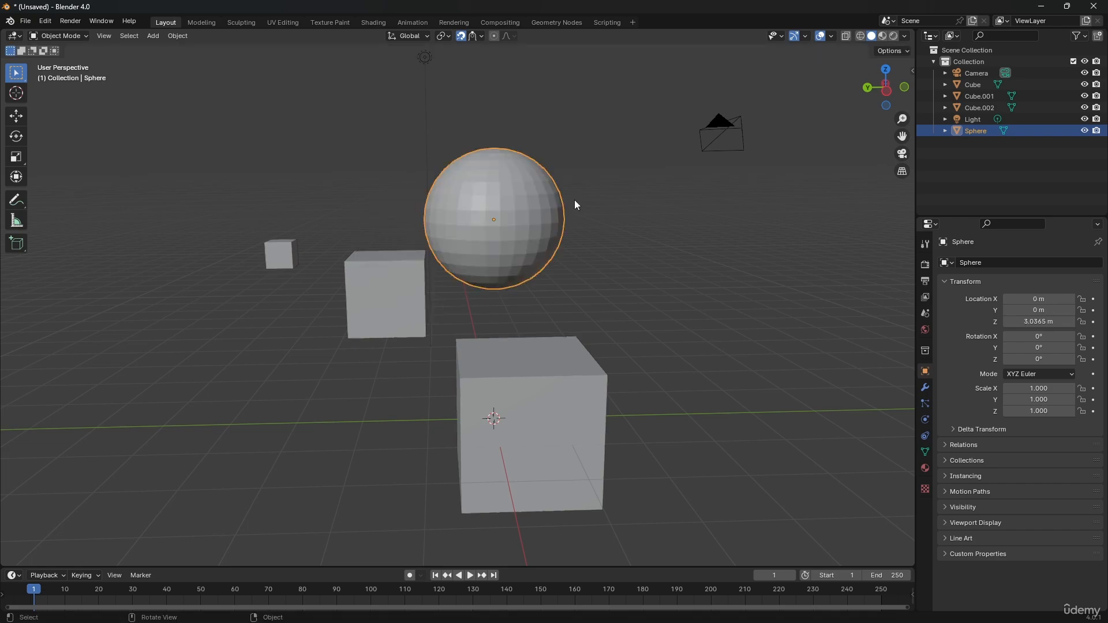
Step: Add a cone mesh to the scene
shift+middle_drag(476, 190, 503, 306)
scroll(502, 334, up, 3)
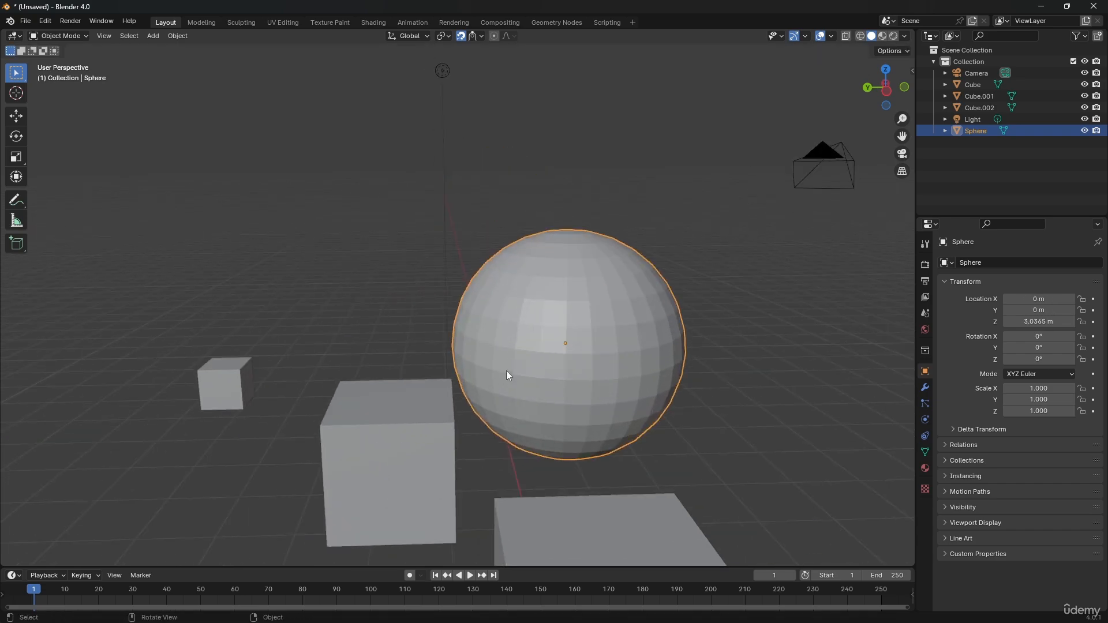
key(shift+a)
mouse_move(435, 304)
click(476, 376)
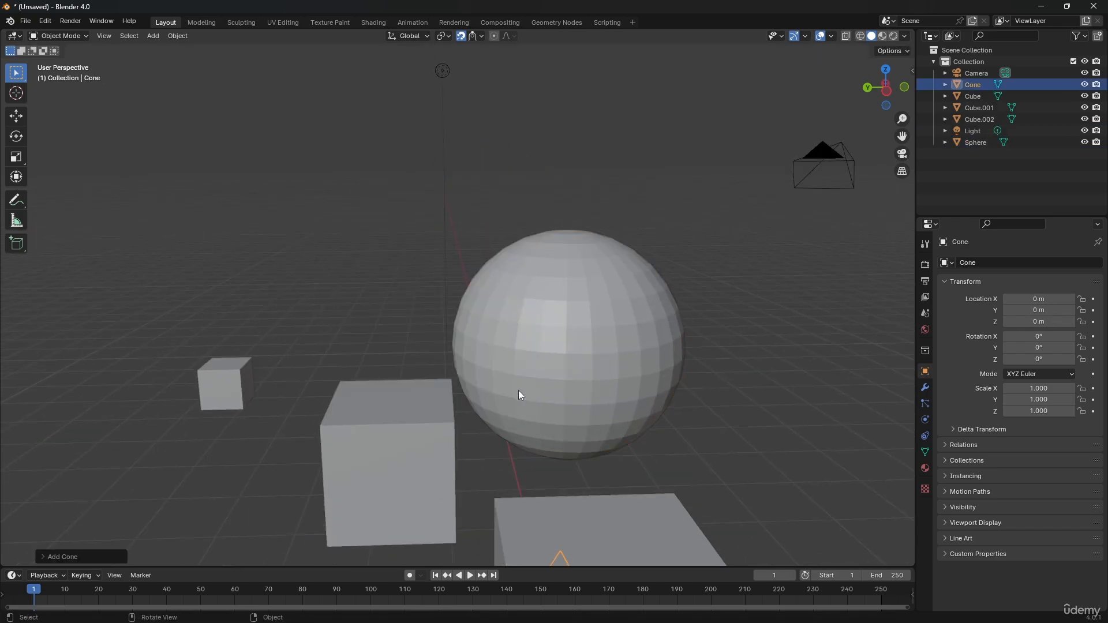
scroll(518, 390, down, 2)
key(g)
key(z)
right_click(689, 185)
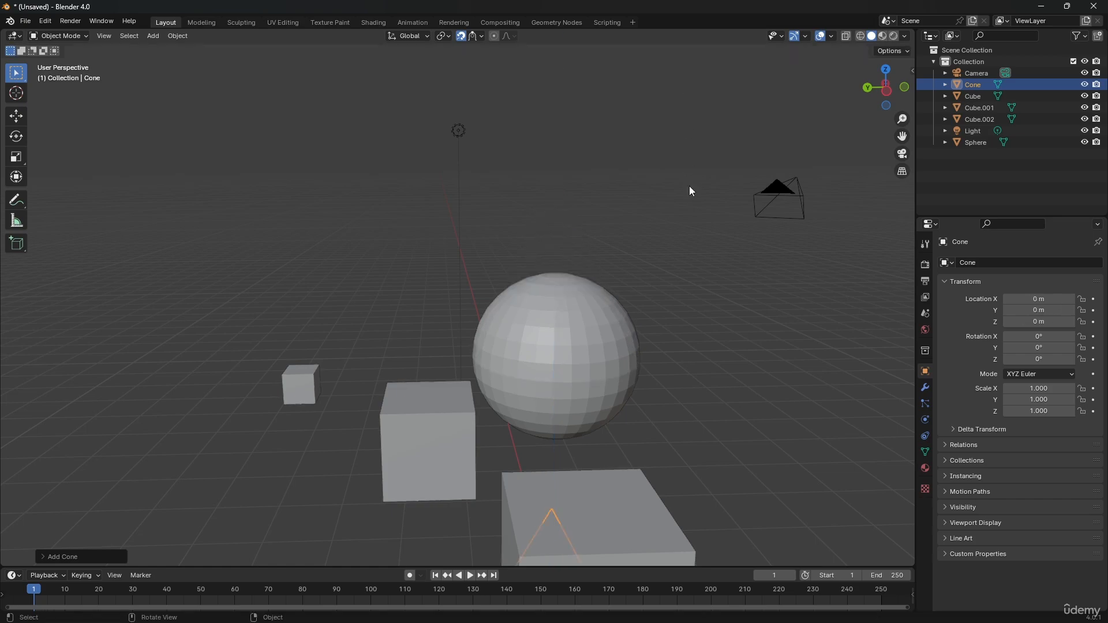
Step: With snapping off, raise the cone above the sphere along Z to 5.4428 m and scale it down to 0.366
scroll(599, 282, down, 2)
shift+middle_drag(601, 354, 554, 223)
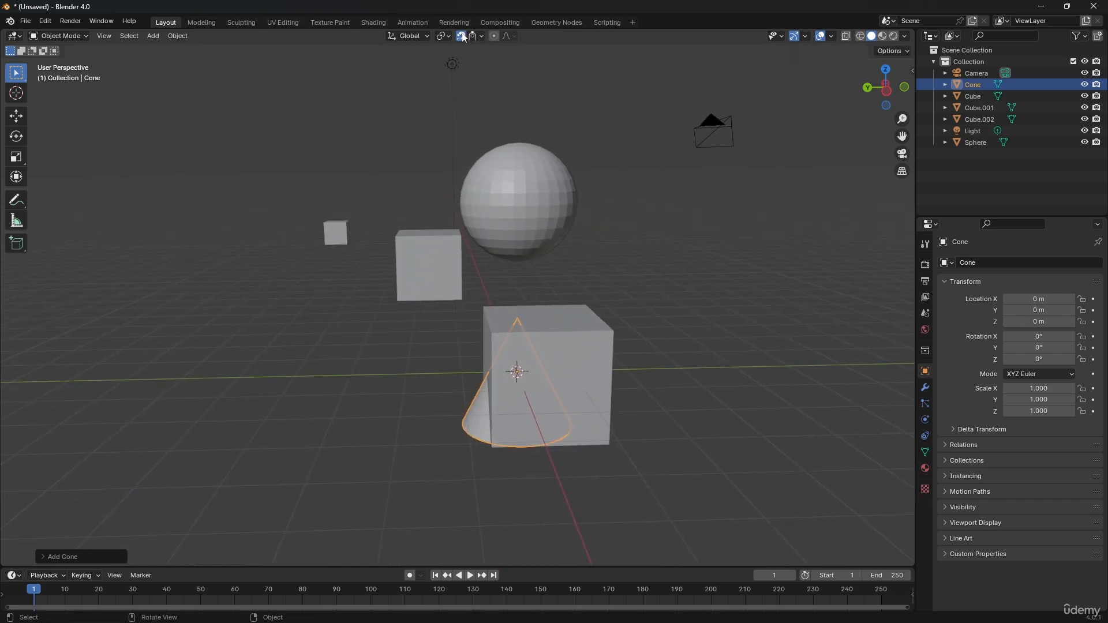
shift+middle_drag(548, 139, 544, 227)
key(g)
key(z)
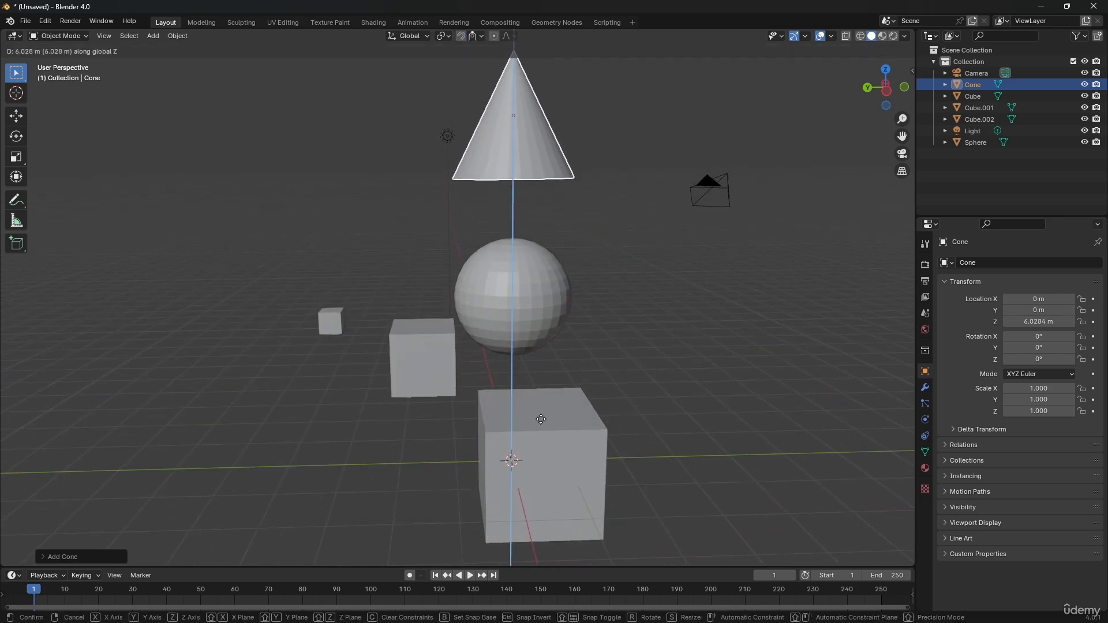
click(577, 457)
key(s)
click(545, 247)
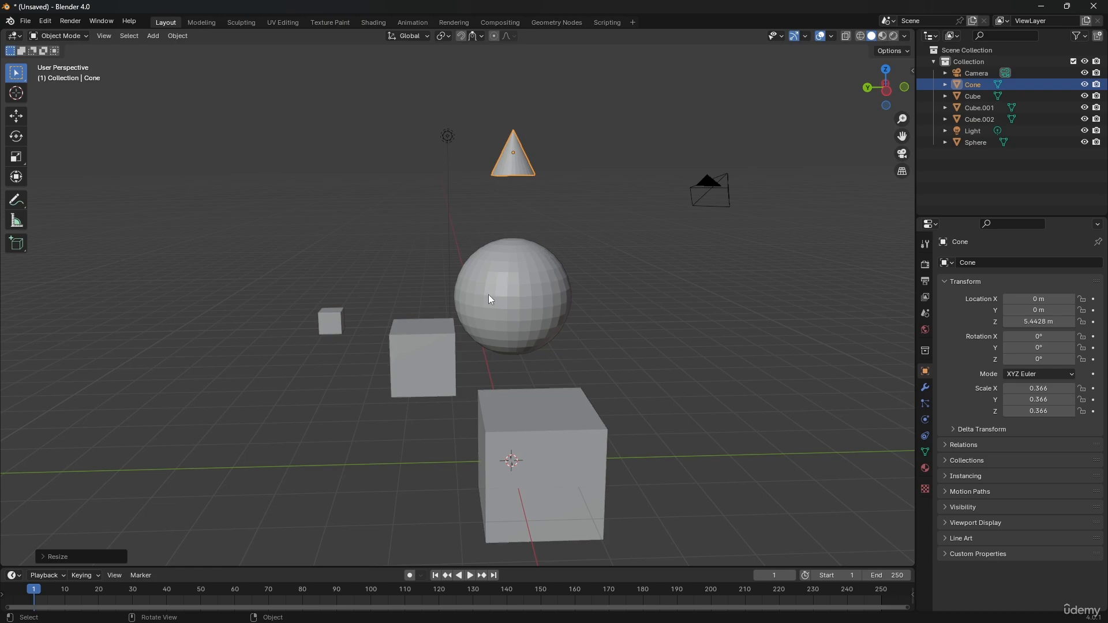
Step: Turn snapping back on and set its target to Face
scroll(488, 294, up, 2)
click(472, 36)
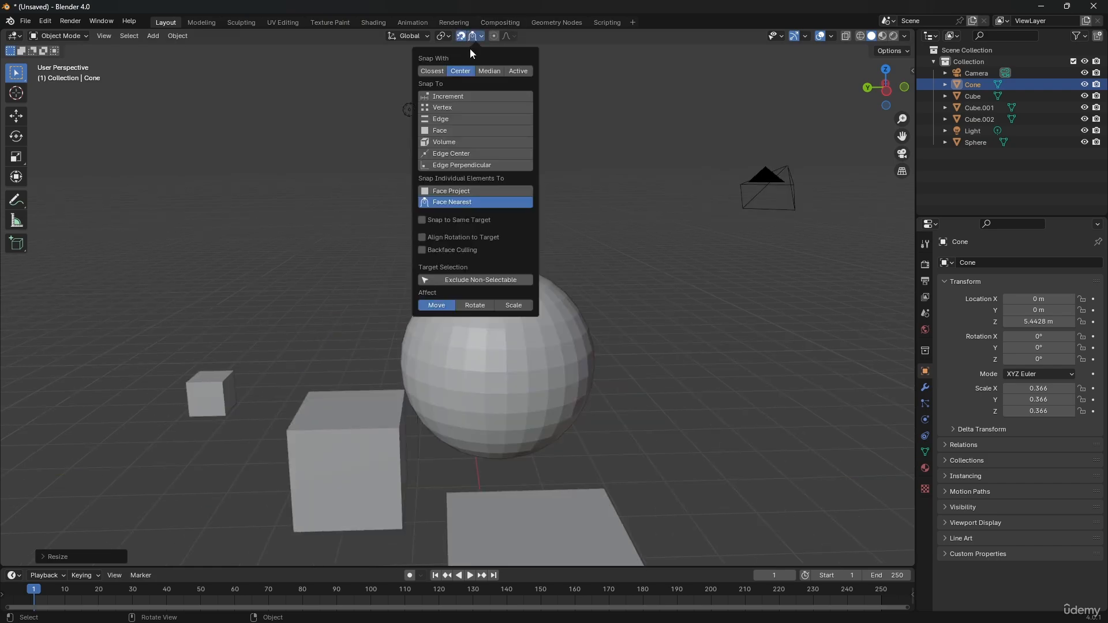
click(452, 131)
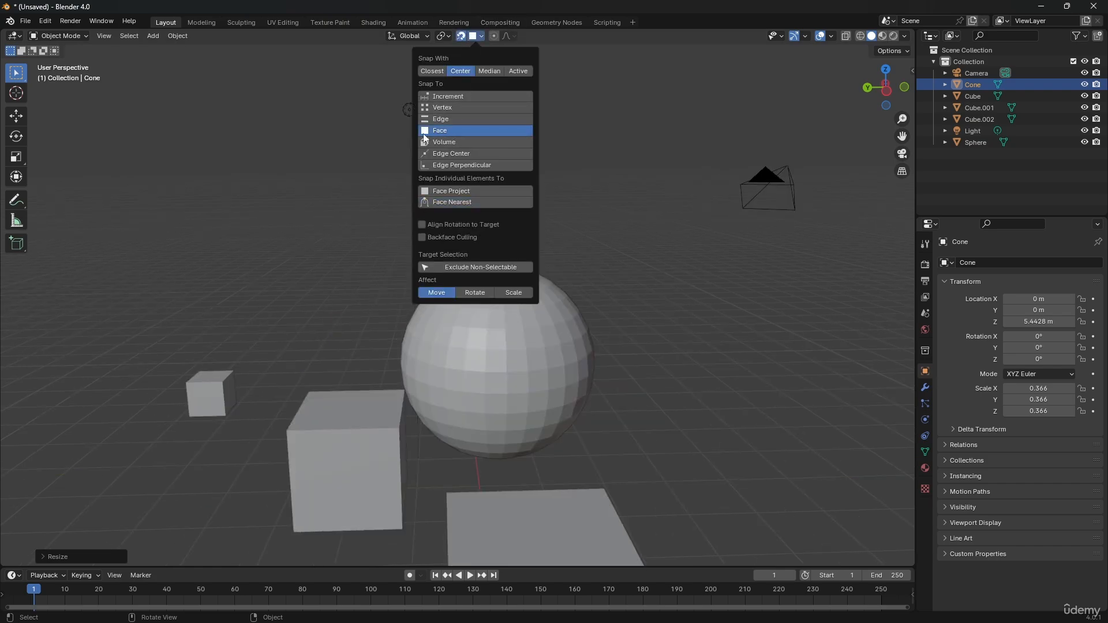
Step: Try moving the cone so its center snaps onto the sphere's faces
key(g)
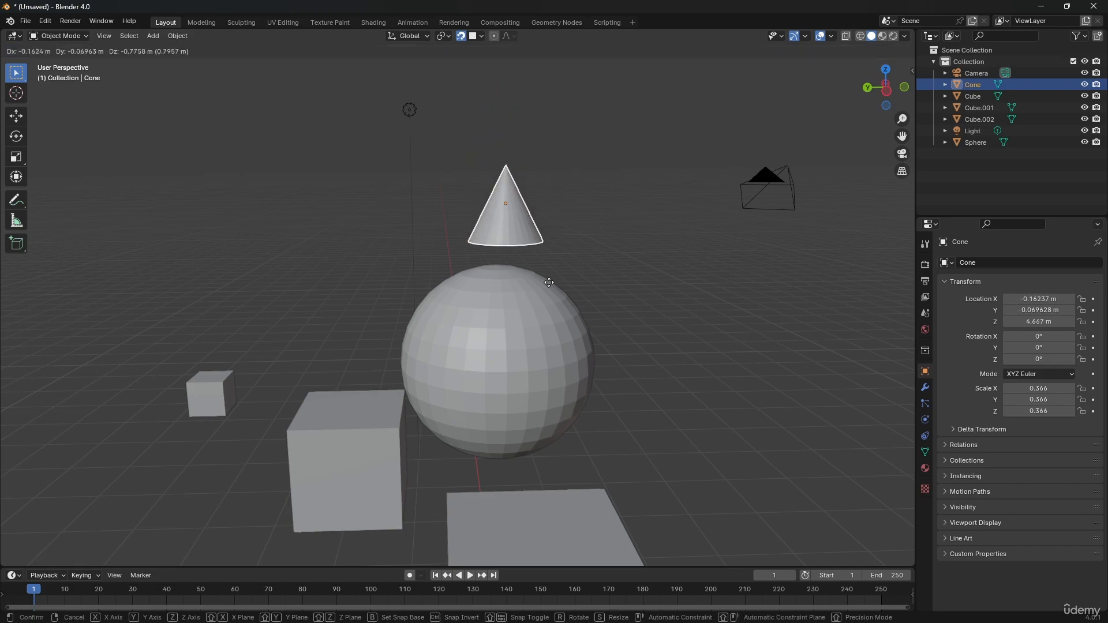
right_click(564, 372)
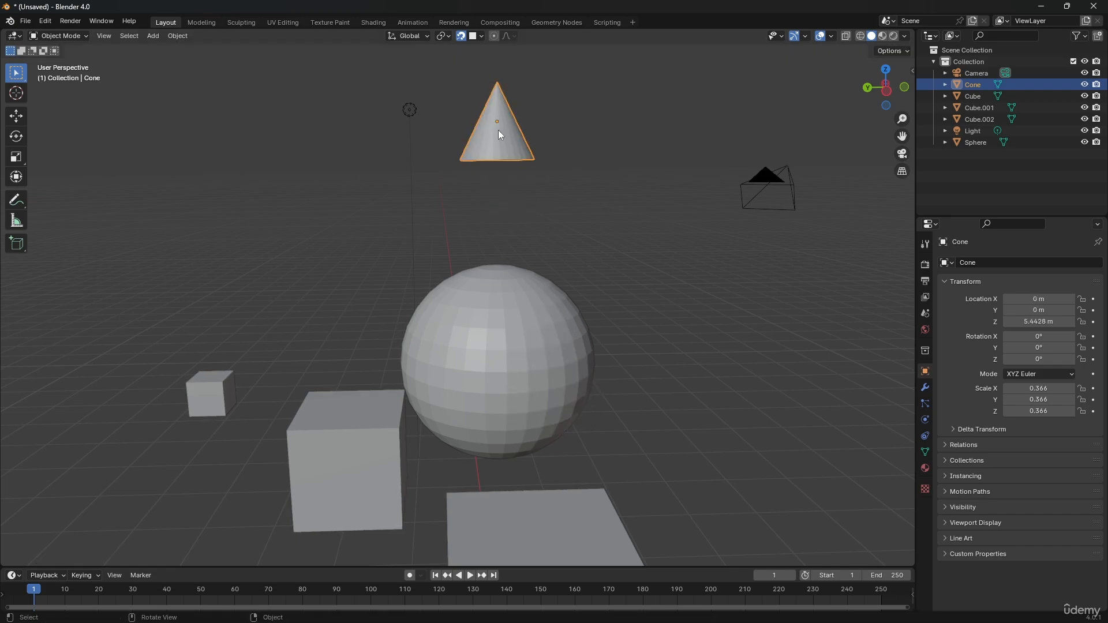
key(g)
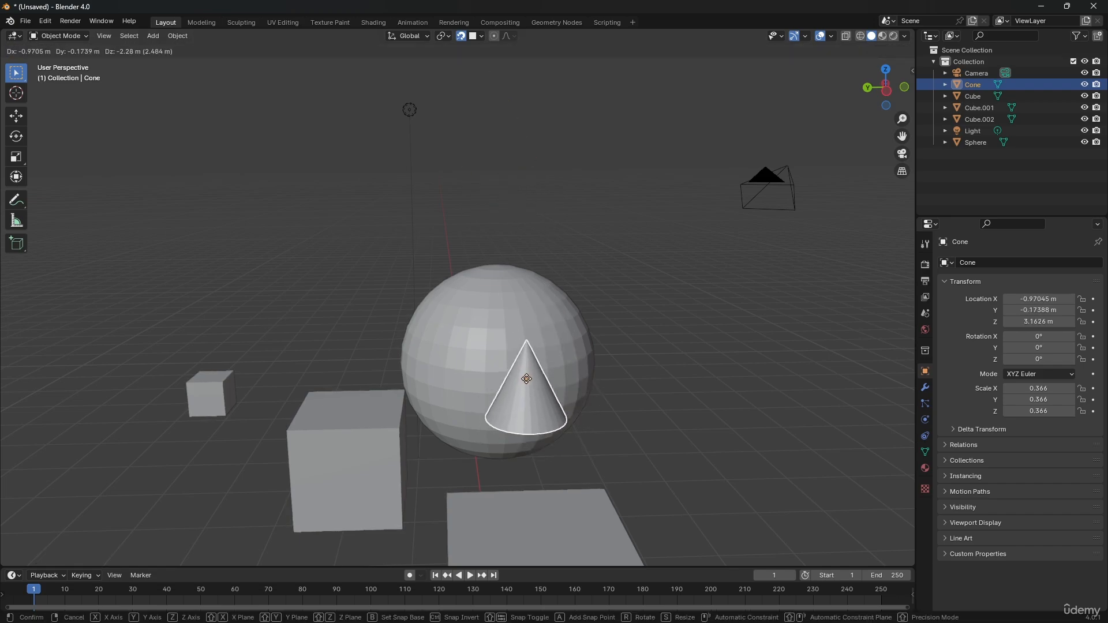
right_click(514, 383)
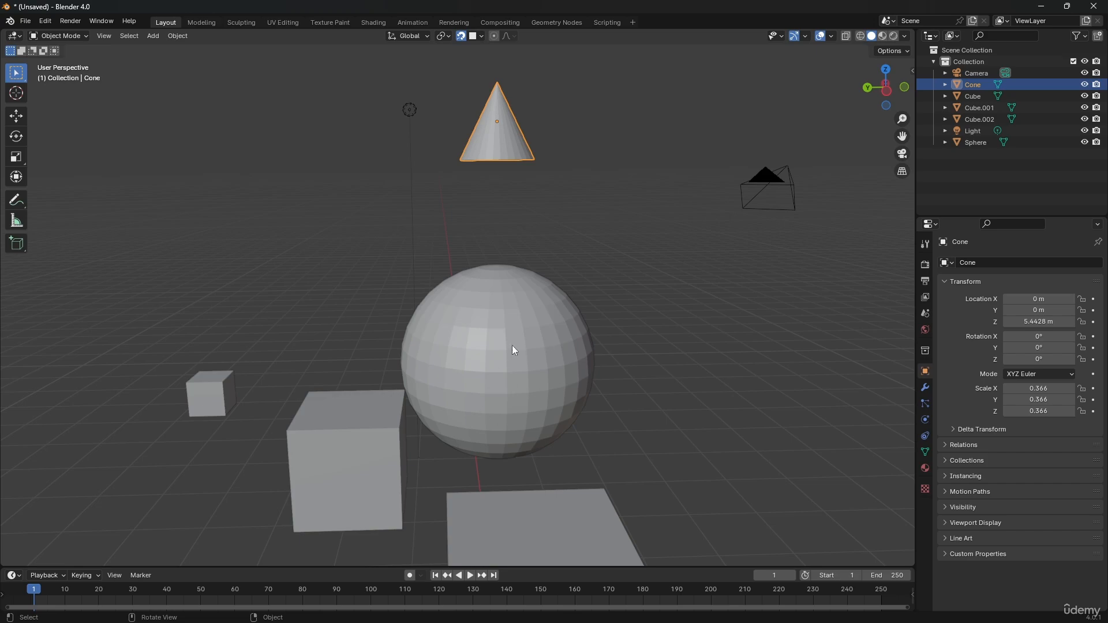
Step: Enable Align Rotation to Target for snapping and try moving the cone across the sphere's faces
middle_drag(514, 350, 499, 30)
click(485, 37)
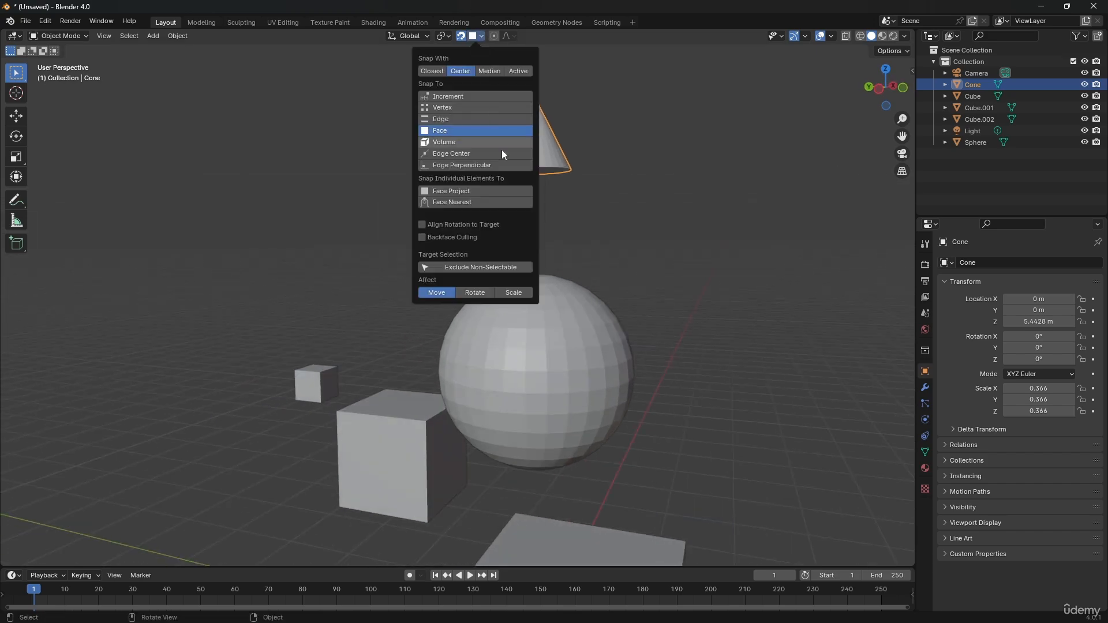
middle_drag(576, 362, 506, 307)
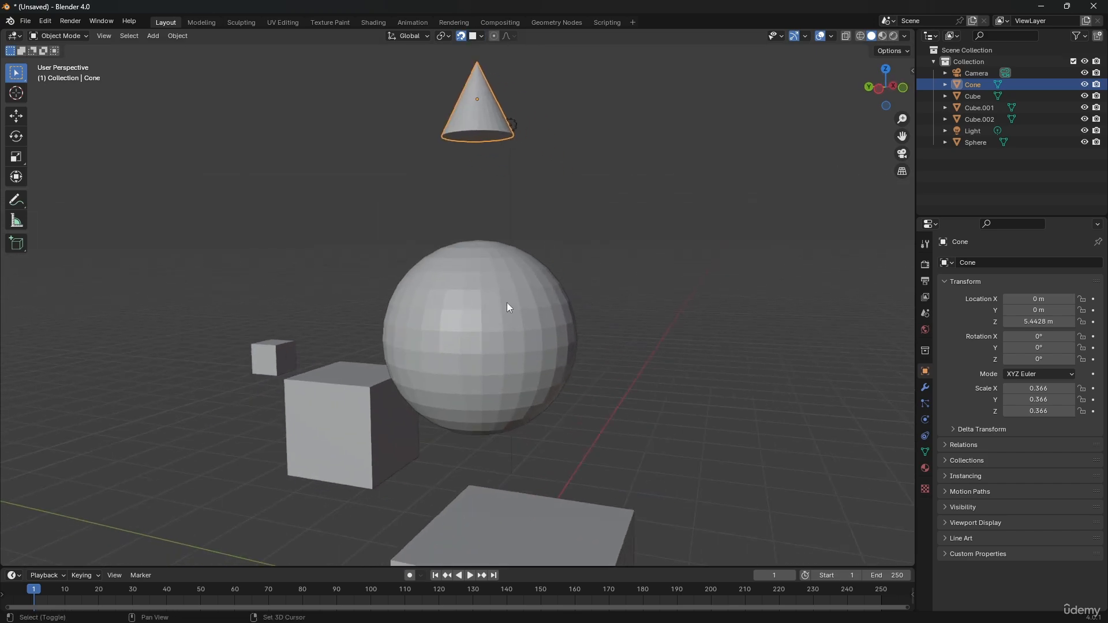
key(g)
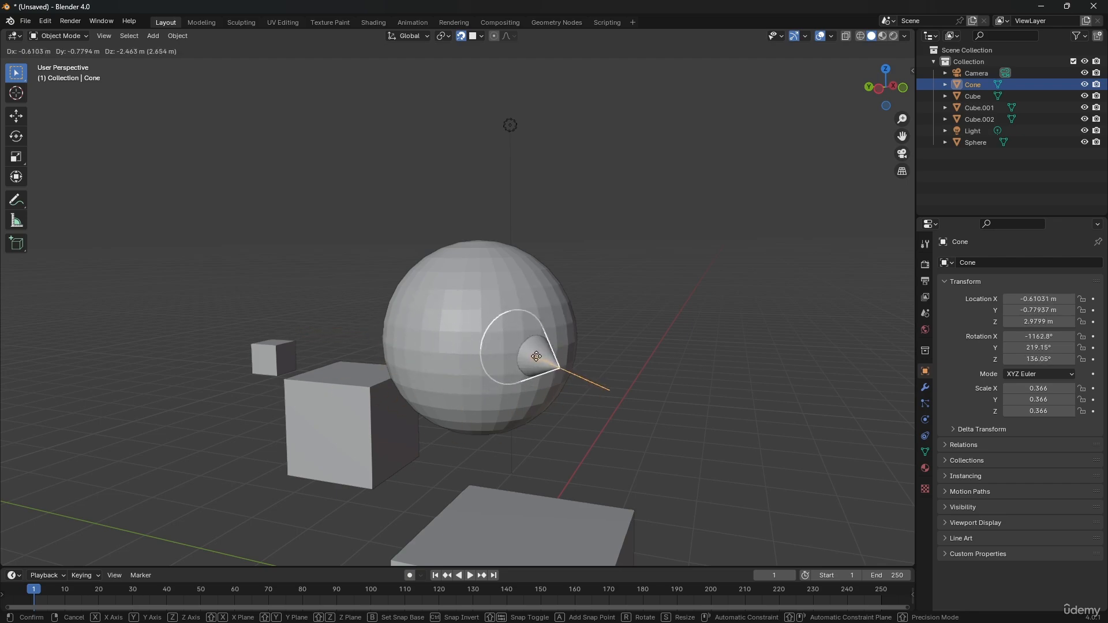
key(Escape)
Step: Delete one side face of Cube.002 in Edit Mode and return to Object Mode
click(481, 35)
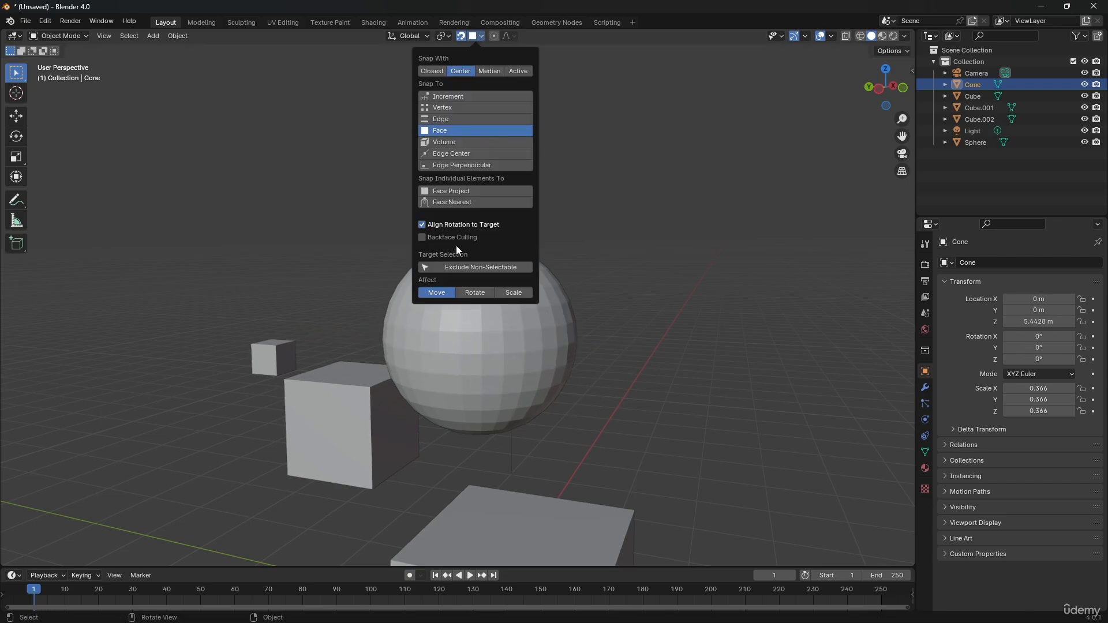
click(607, 320)
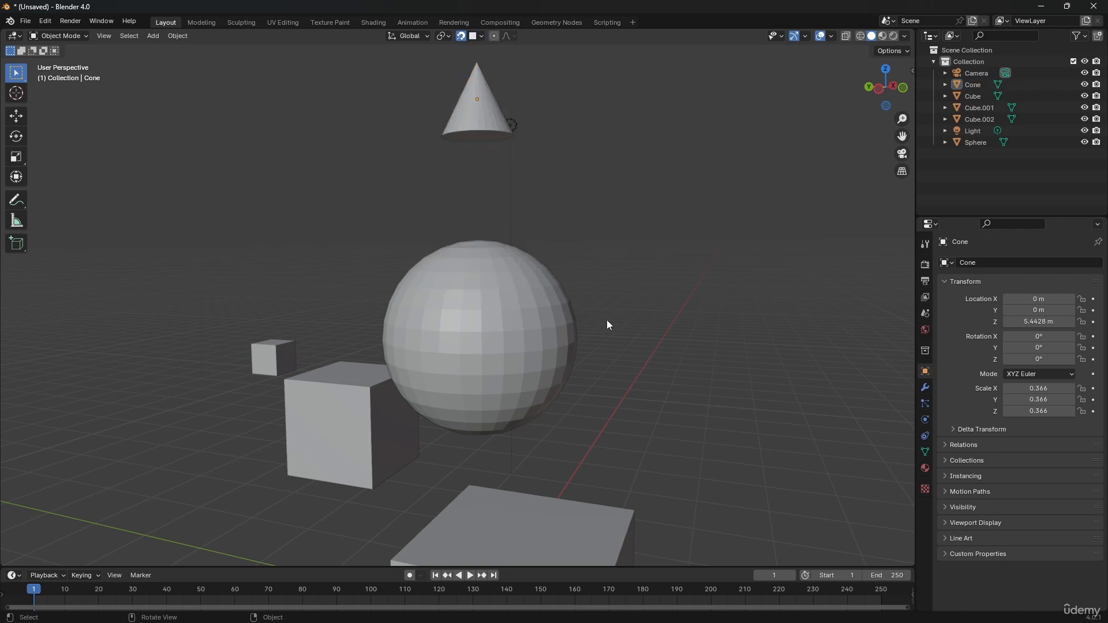
shift+middle_drag(295, 414, 451, 347)
scroll(359, 346, up, 4)
middle_drag(423, 391, 445, 387)
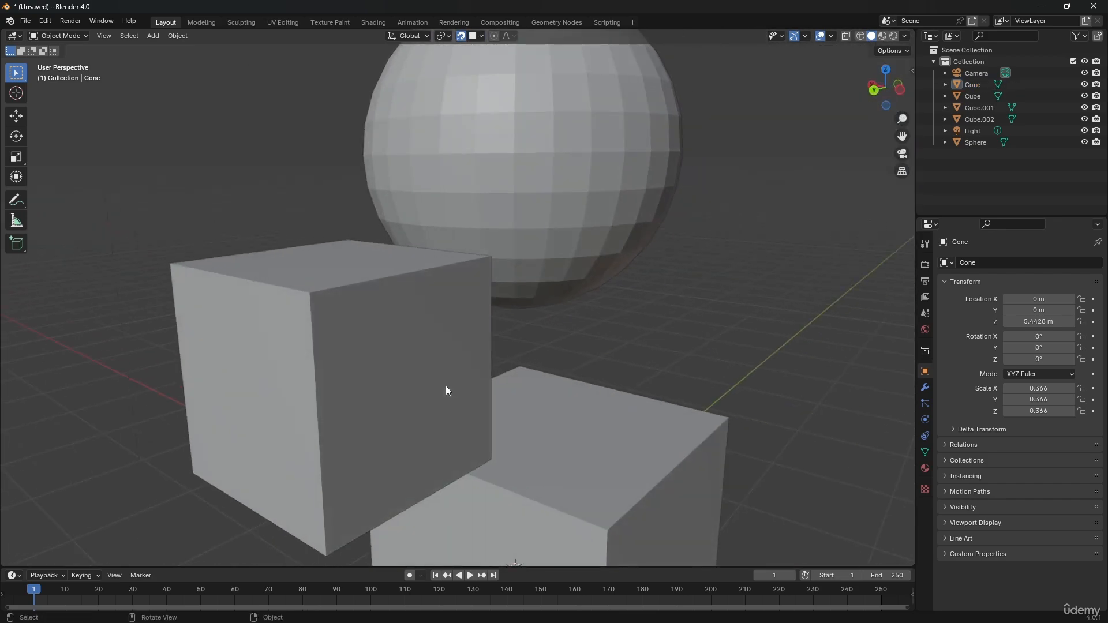
click(411, 364)
key(Tab)
click(435, 410)
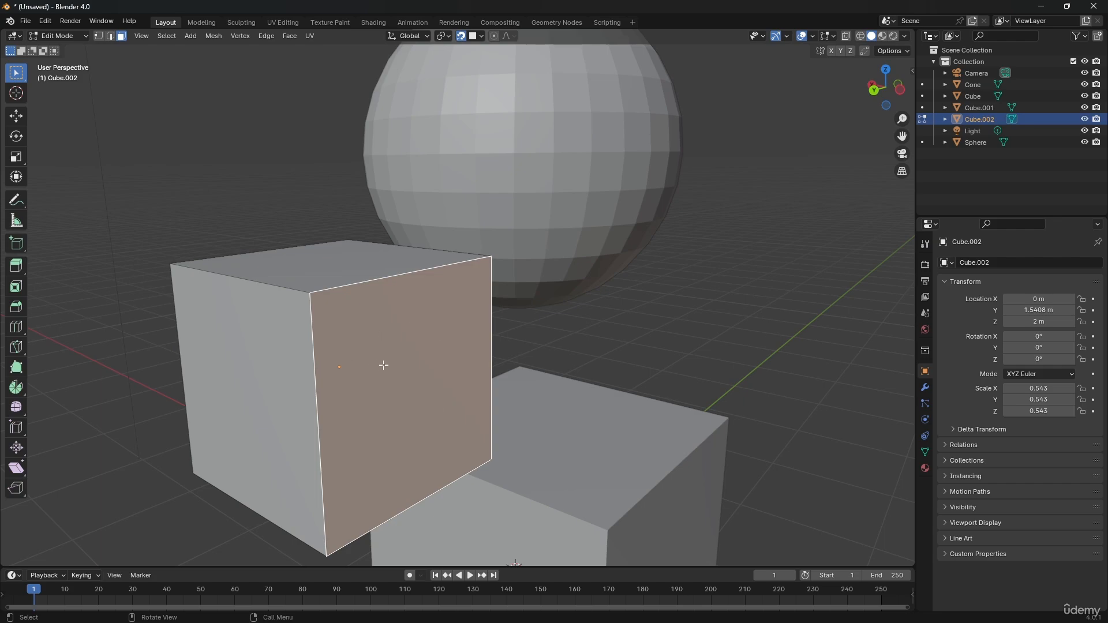
key(x)
click(361, 389)
key(Tab)
Step: Enable Backface Culling in the viewport shading options
middle_drag(362, 389, 411, 349)
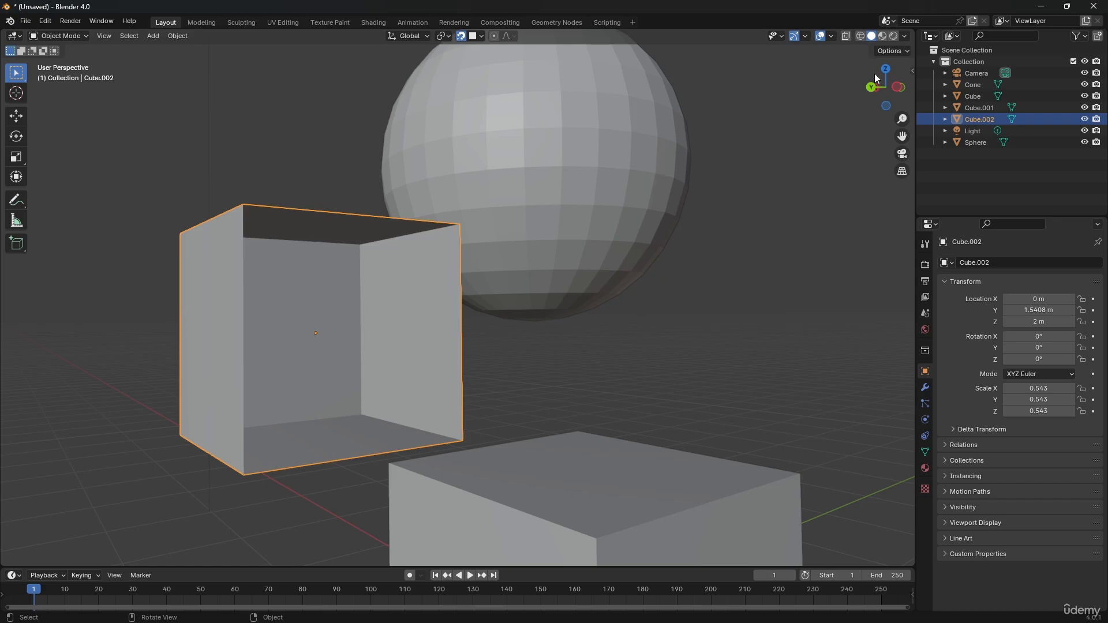
click(905, 36)
click(876, 287)
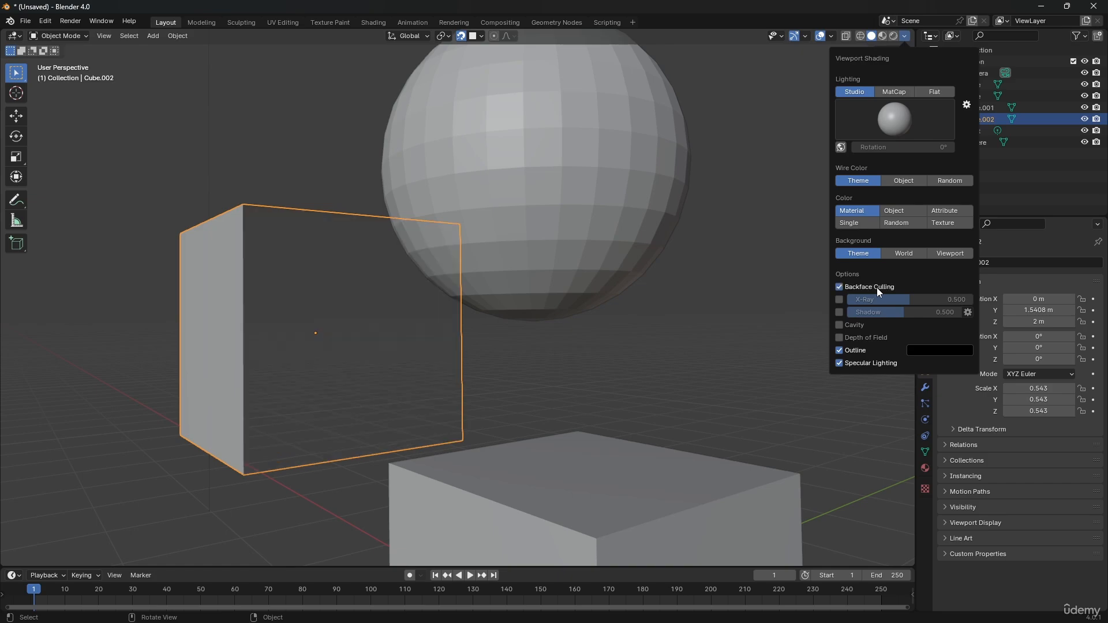
Step: Snap the cone's center onto the top face of the open cube, at about X 0.01, Y 1.47, Z 2.54 m
middle_drag(487, 373, 508, 120)
click(507, 119)
key(g)
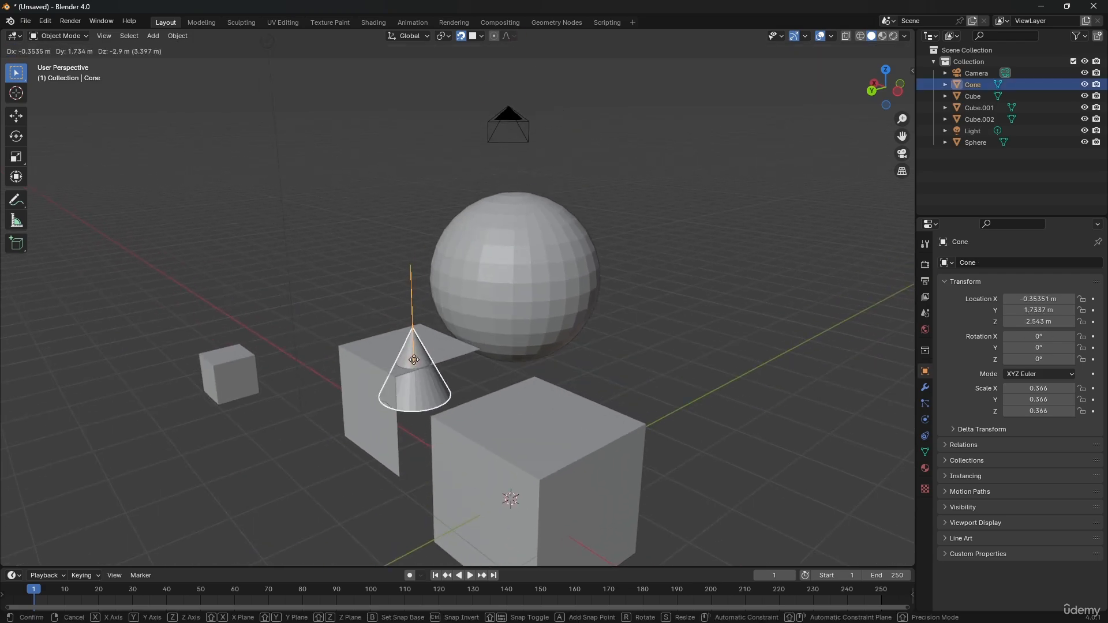
click(414, 345)
middle_drag(415, 349, 386, 323)
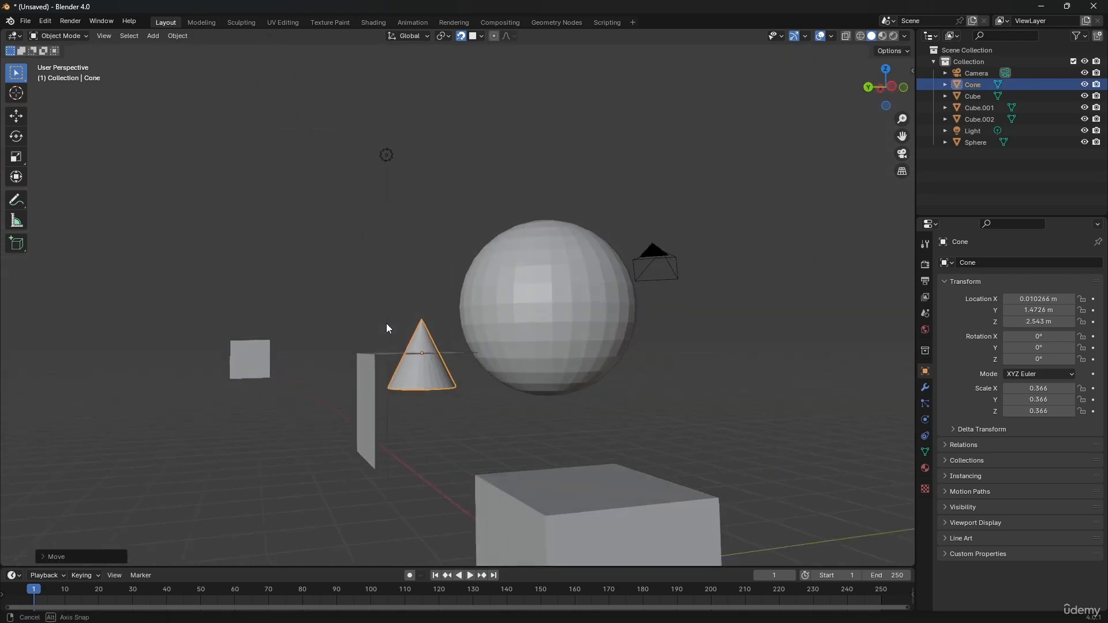
Step: Raise the cone along Z to about 3.17 m, above the open cube's top face
key(z)
click(425, 289)
key(z)
click(452, 345)
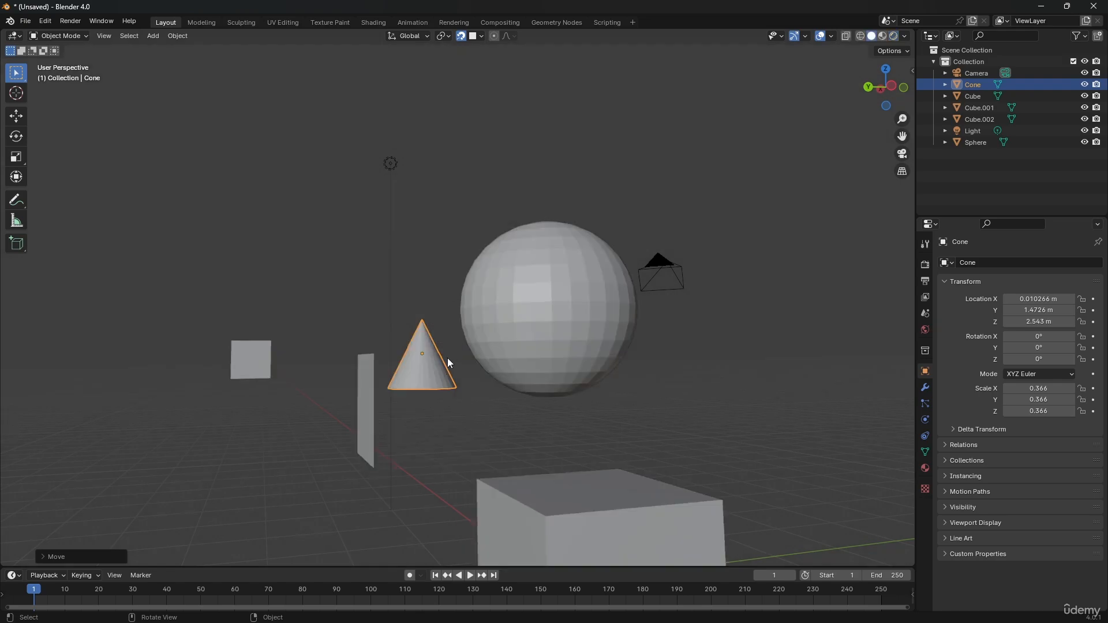
scroll(407, 345, up, 4)
key(g)
key(z)
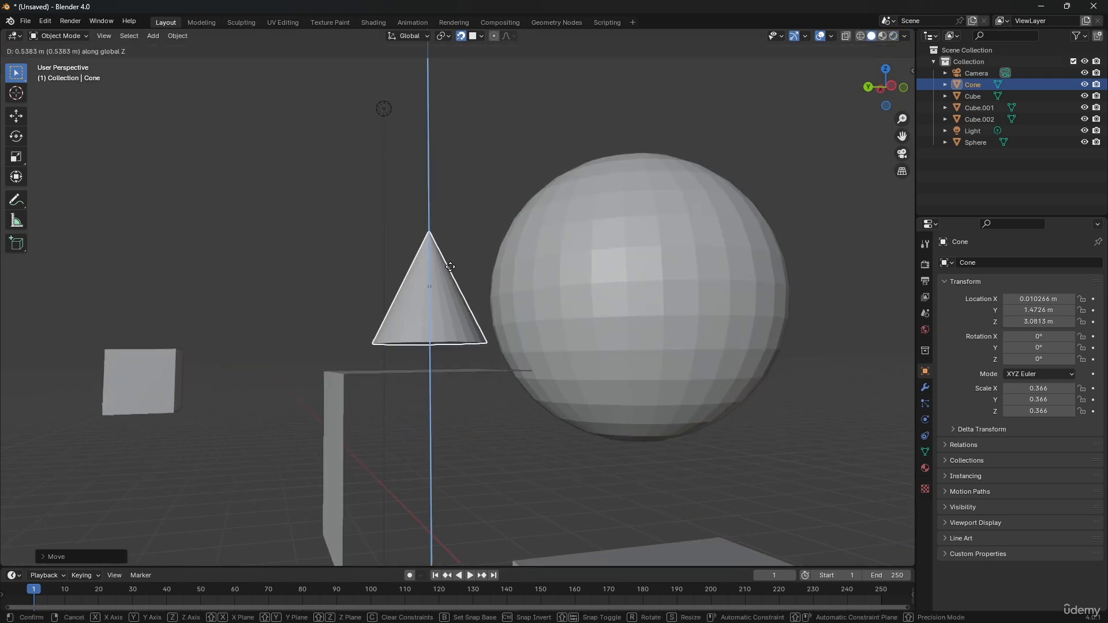
click(445, 294)
Step: View the open cube from below and try moving the cone onto the culled underside of its top face
middle_drag(425, 373, 425, 327)
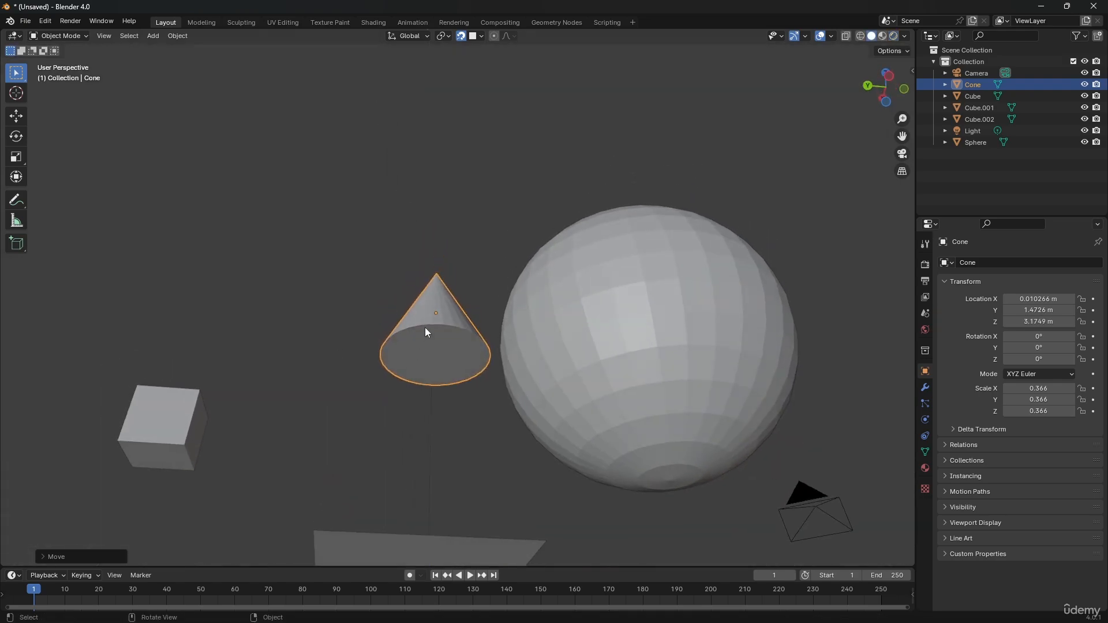
middle_drag(437, 418, 413, 420)
scroll(400, 350, up, 5)
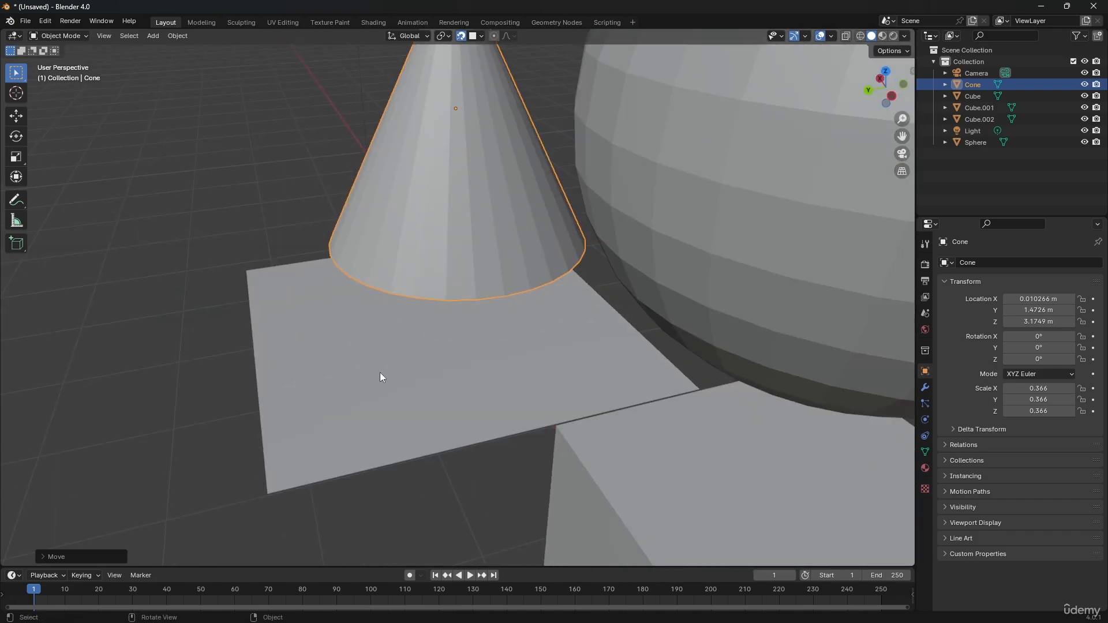
click(414, 368)
middle_drag(434, 372, 449, 420)
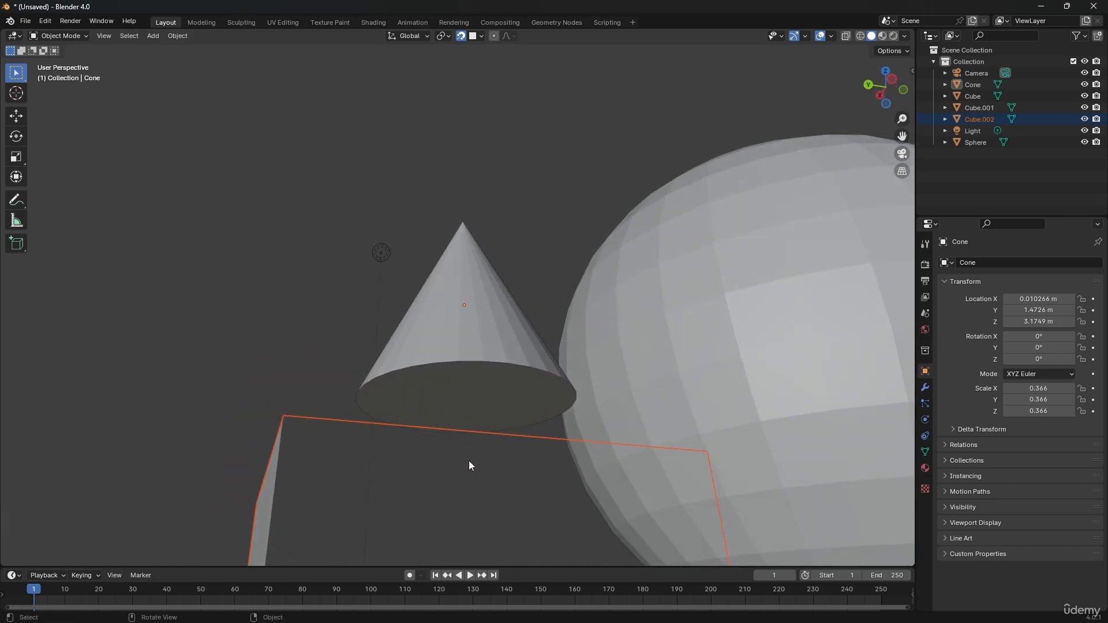
middle_drag(470, 465, 460, 402)
click(458, 300)
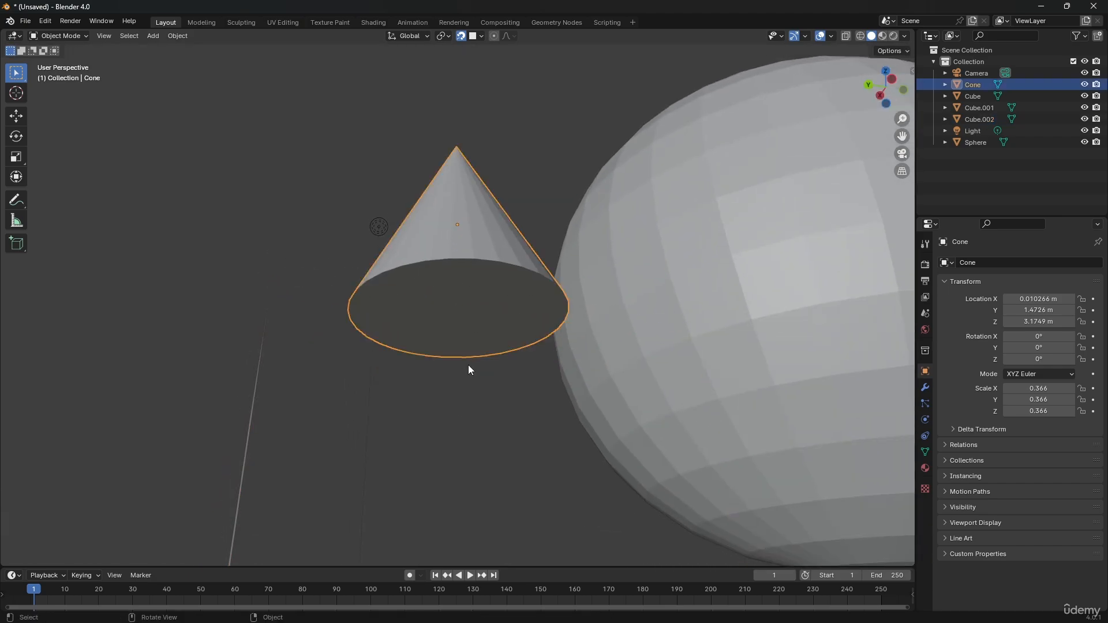
key(g)
right_click(443, 482)
Step: Enable Backface Culling for snapping and turn off Backface Culling in the viewport shading options
click(481, 36)
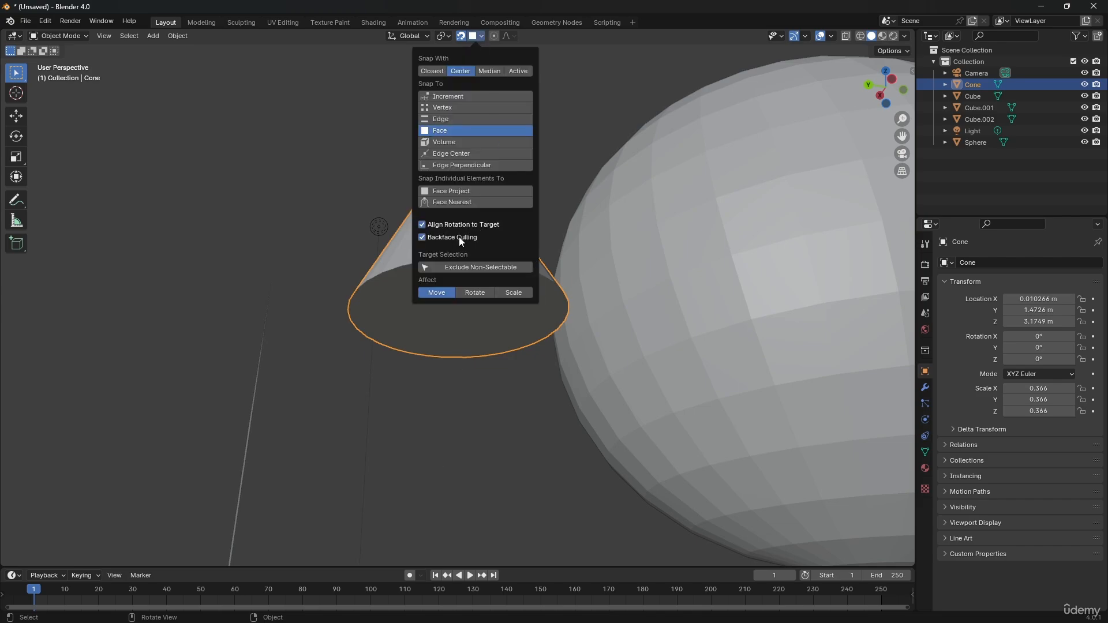
click(905, 36)
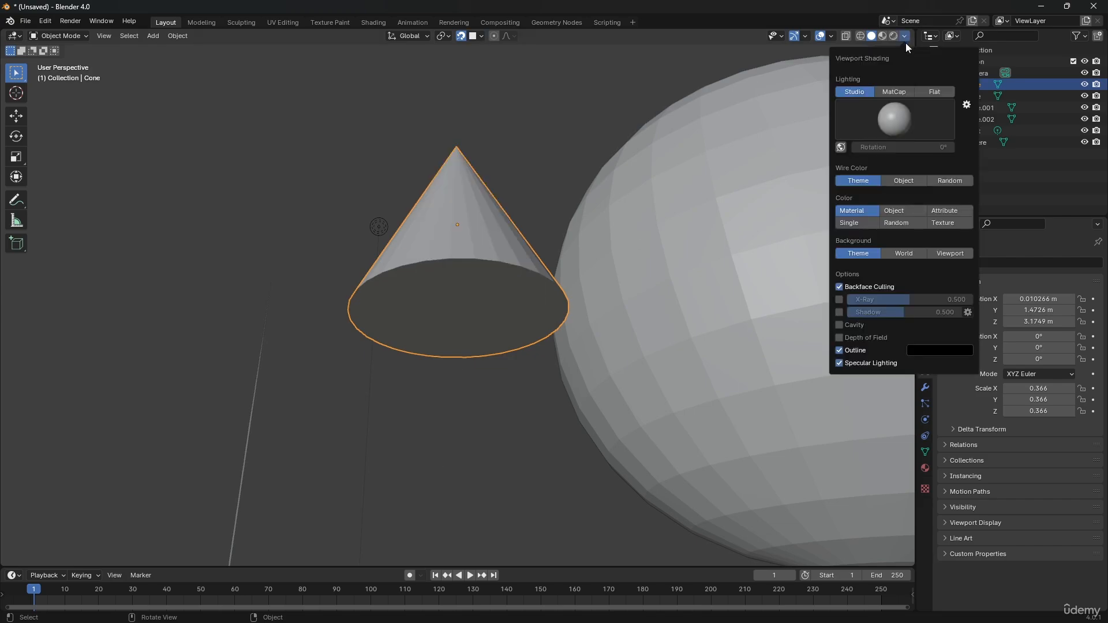
click(860, 288)
Step: Try moving the cone onto the underside of the open cube's top face with snap backface culling on
click(494, 364)
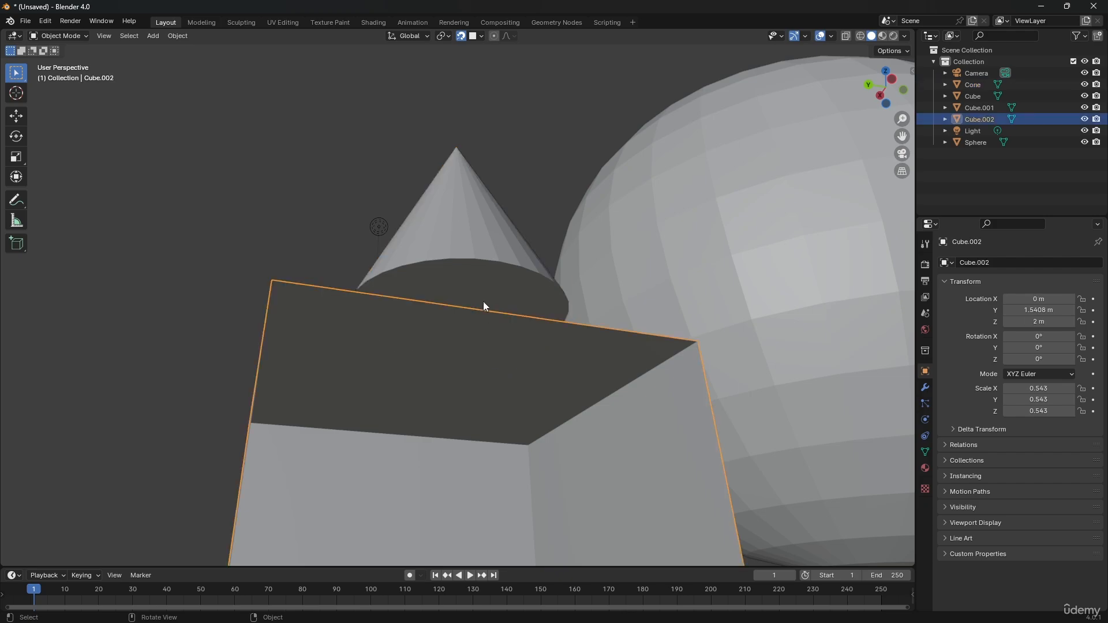
click(483, 301)
key(g)
right_click(467, 438)
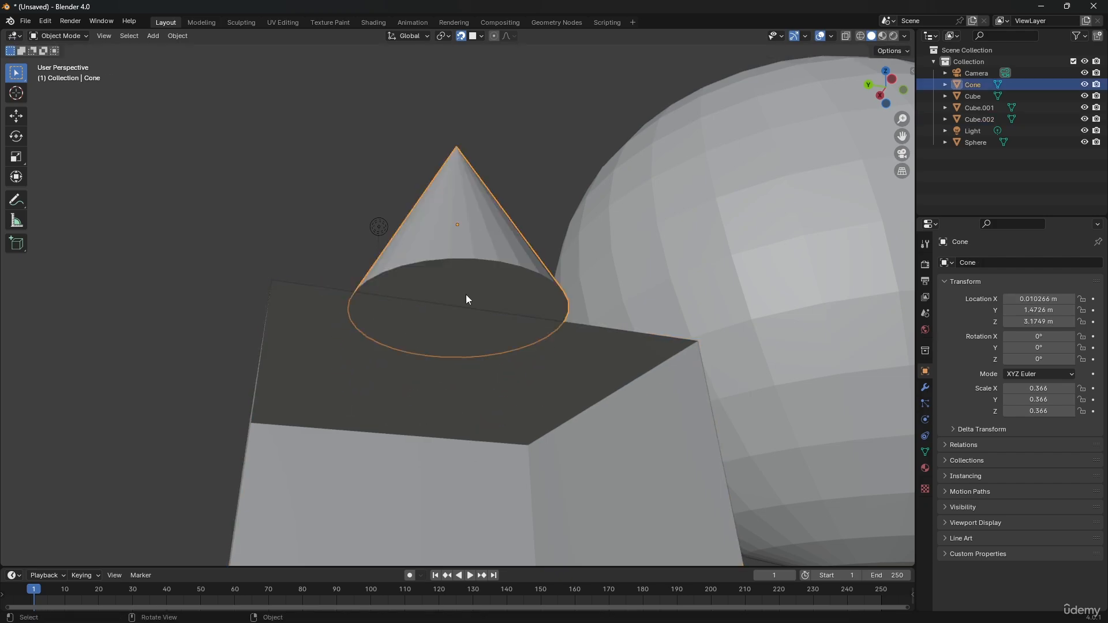
Step: Disable Backface Culling for snapping and try moving the cone onto the underside of the open cube's top face
click(477, 36)
key(g)
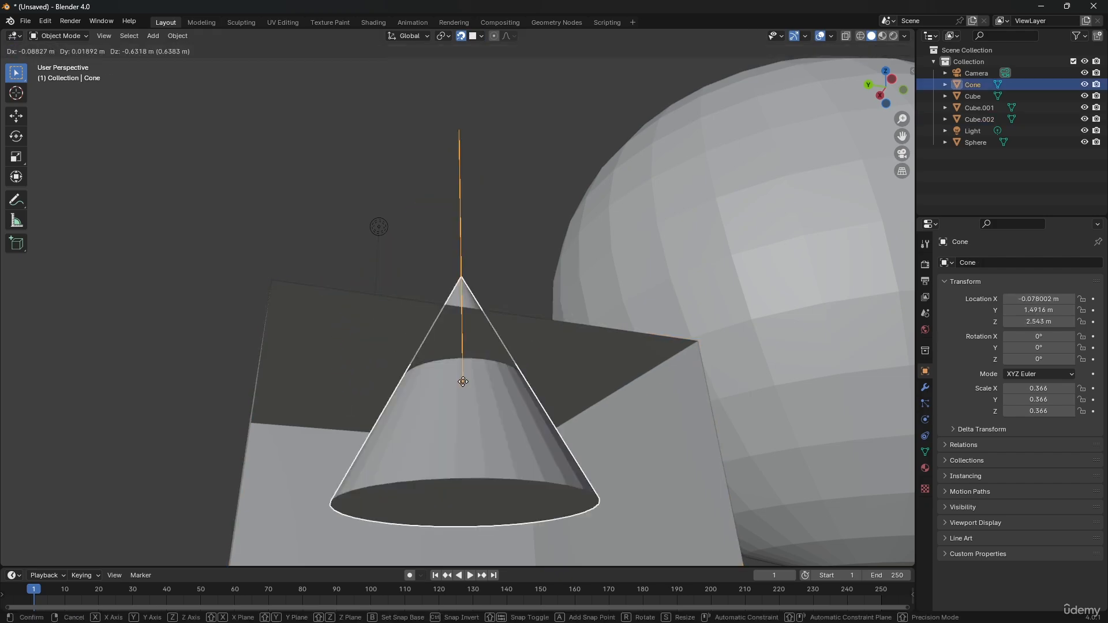
right_click(460, 364)
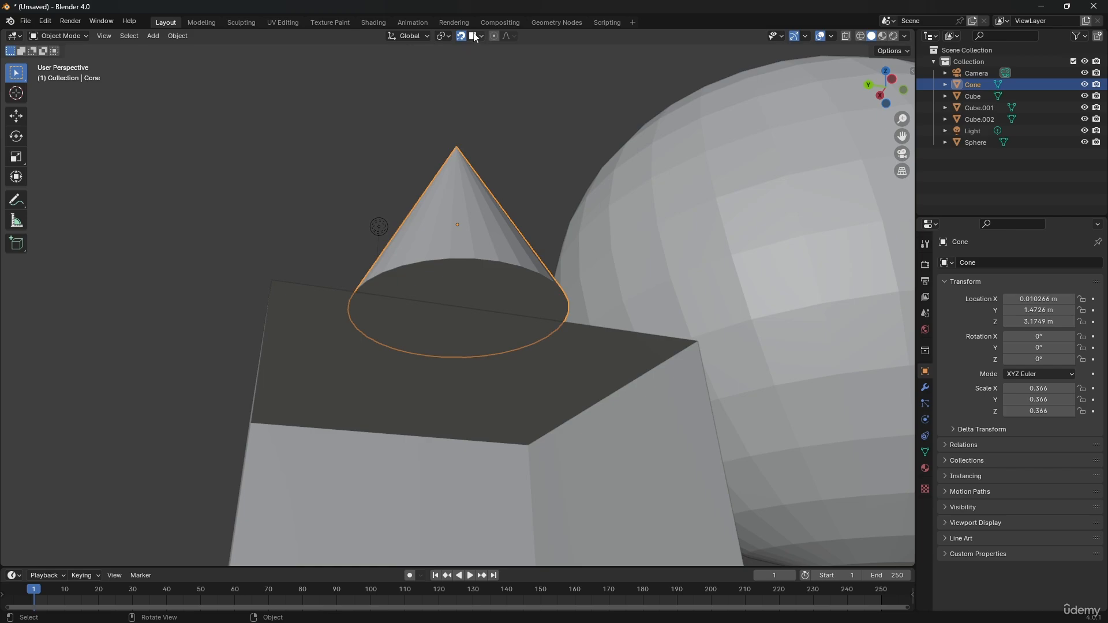
Step: Re-enable Backface Culling for snapping and try moving the cone over the underside of the open cube's top face
click(477, 36)
key(g)
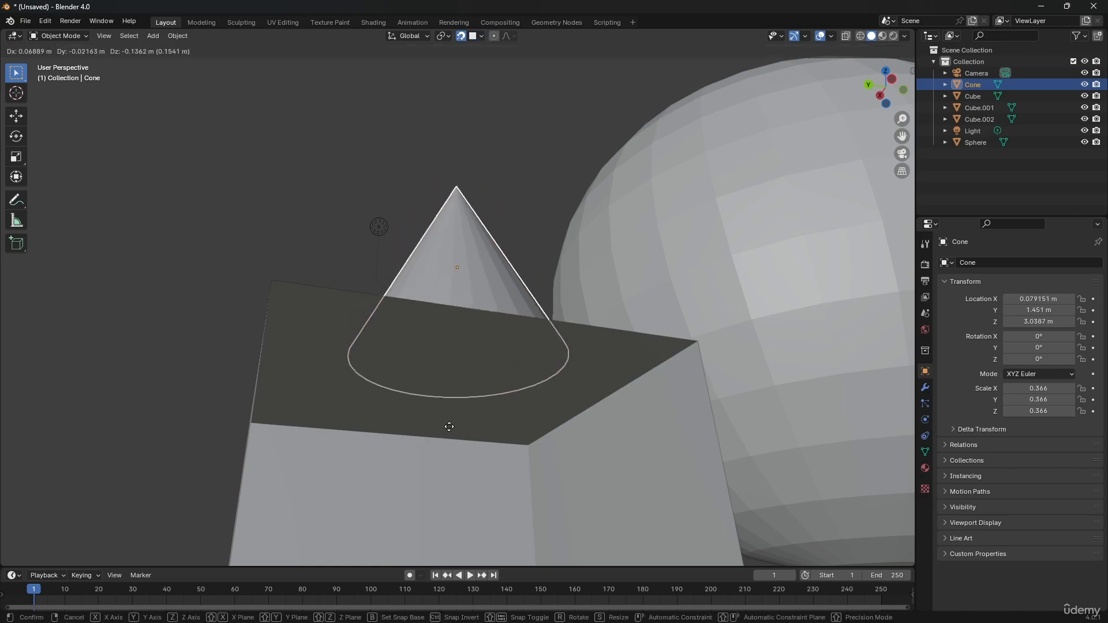
right_click(445, 441)
mouse_move(442, 446)
middle_down()
mouse_move(446, 410)
mouse_move(449, 451)
middle_up()
scroll(449, 450, down, 3)
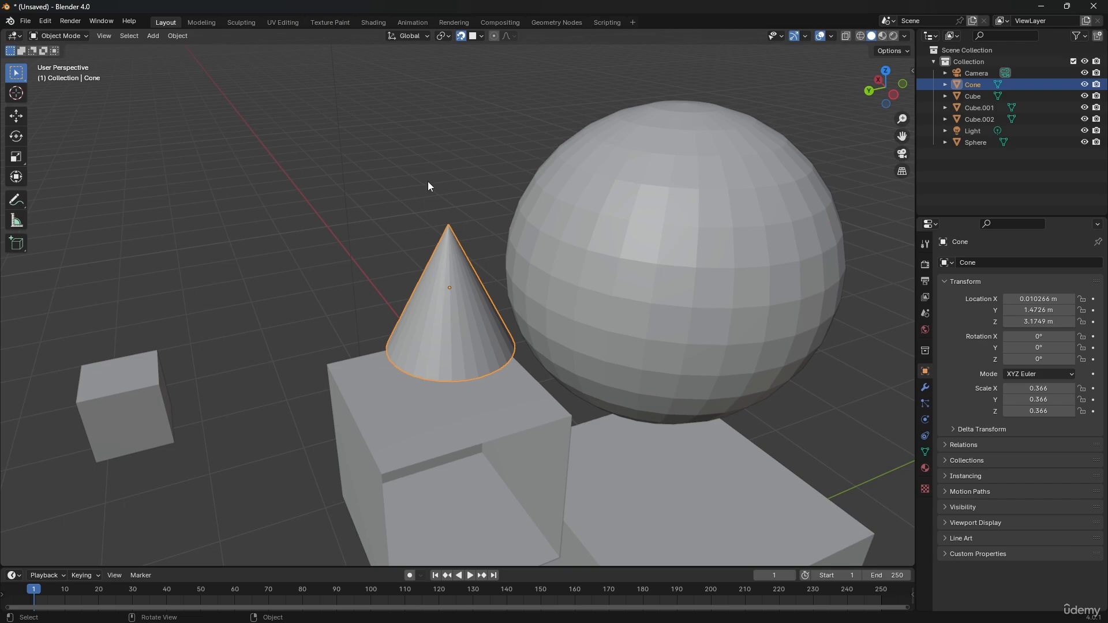
Step: Review the Exclude Non-Selectable snapping option and show the selectability column in the outliner
click(480, 37)
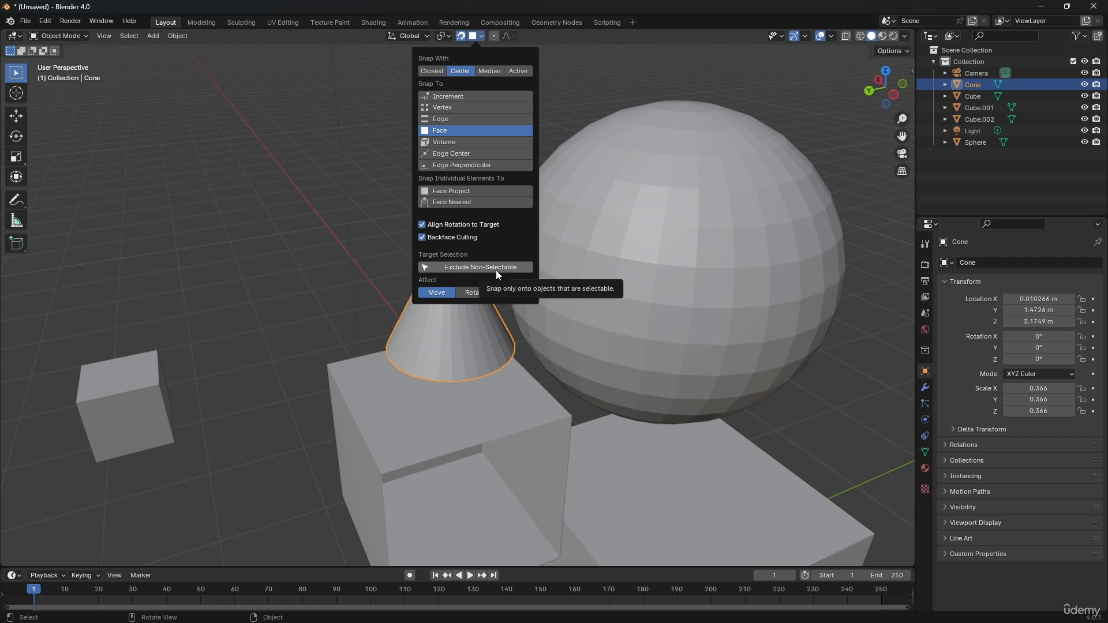
scroll(617, 329, down, 3)
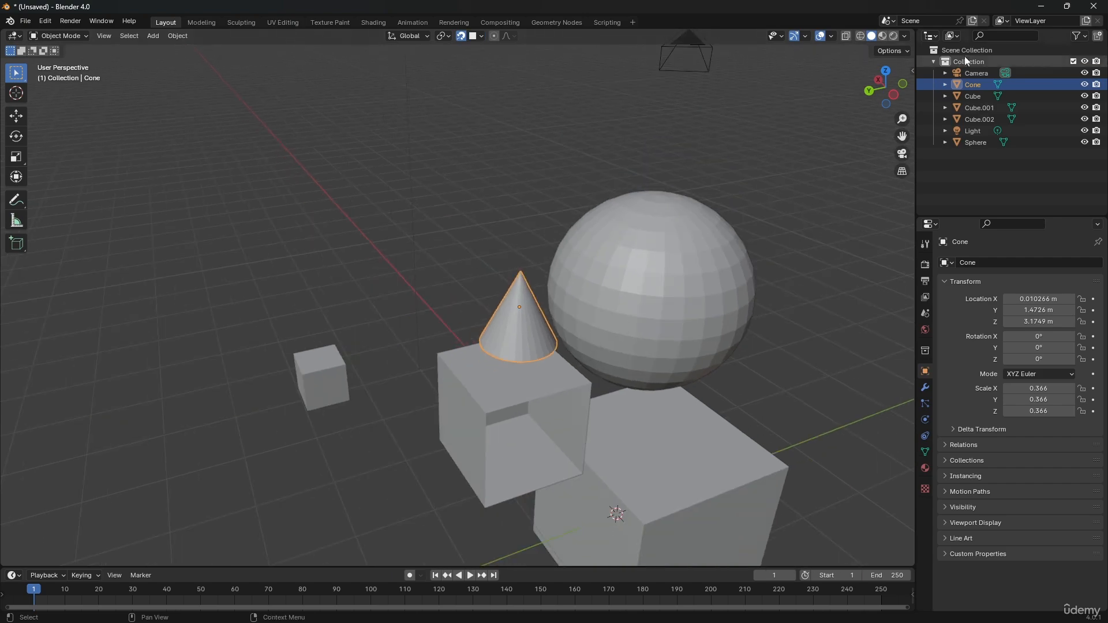
click(618, 276)
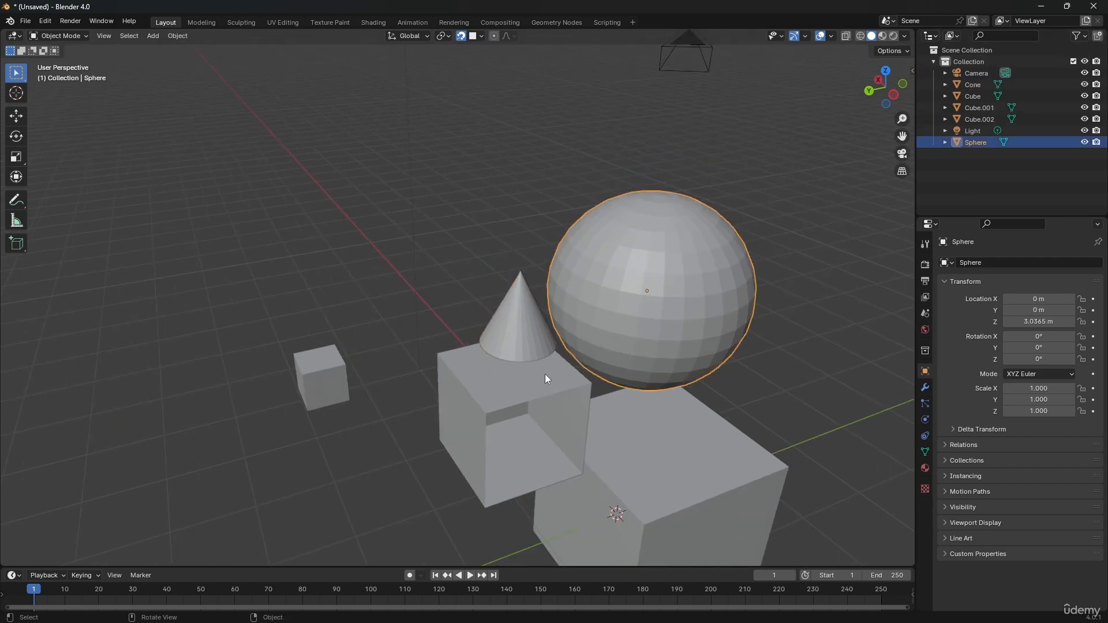
mouse_move(520, 188)
mouse_down()
mouse_move(735, 299)
mouse_move(537, 192)
mouse_up()
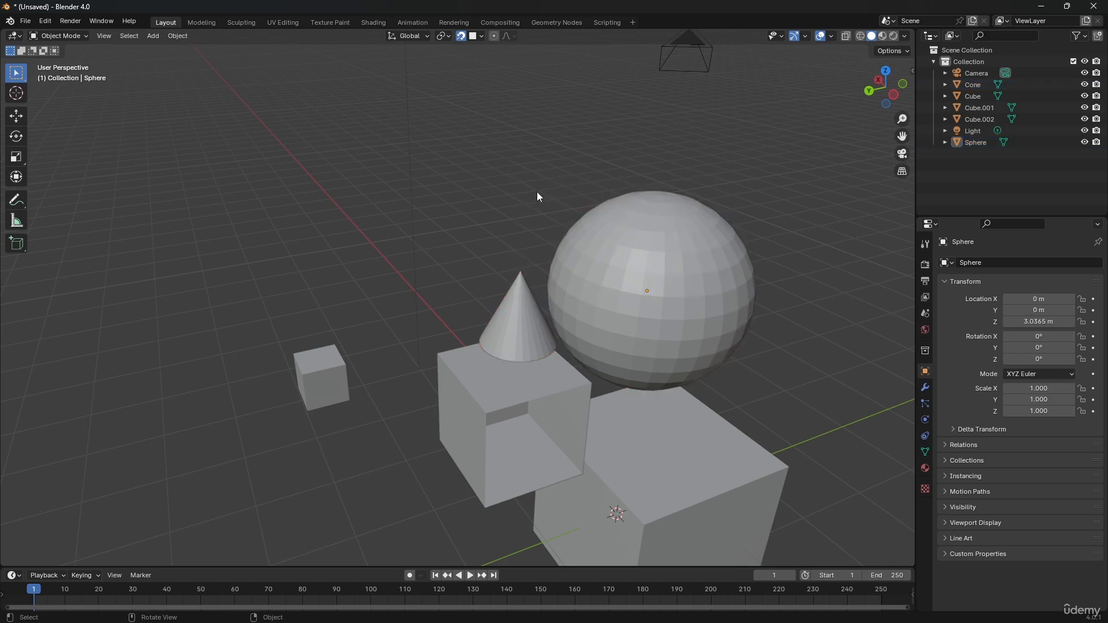
click(481, 36)
click(1076, 37)
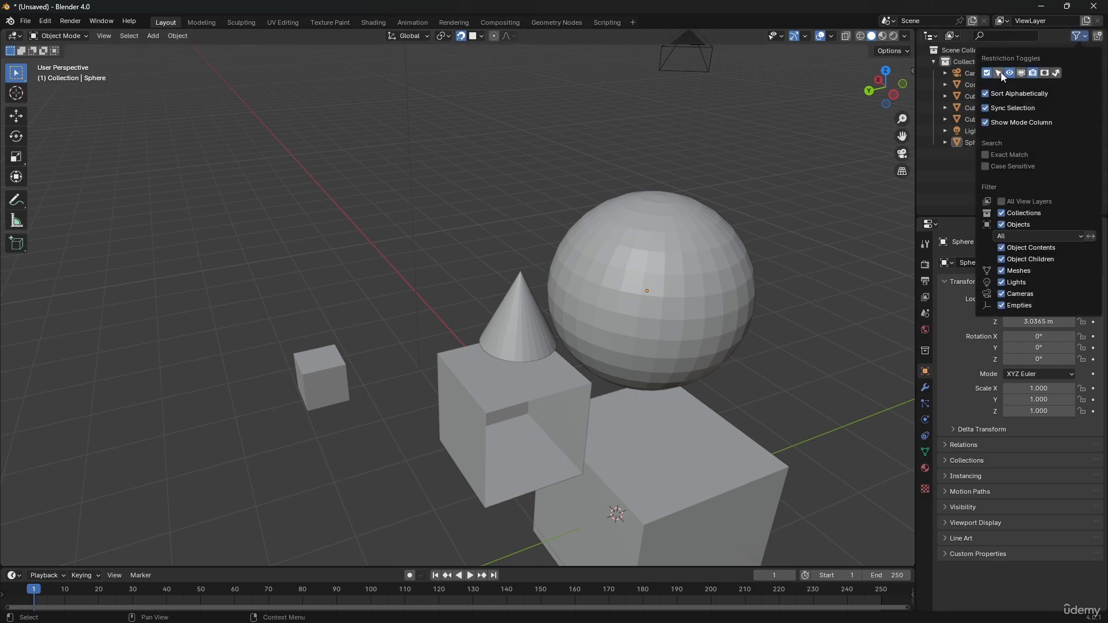
middle_drag(715, 242, 629, 139)
Step: Make the sphere non-selectable in the outliner and try box-selecting it in the viewport
click(601, 195)
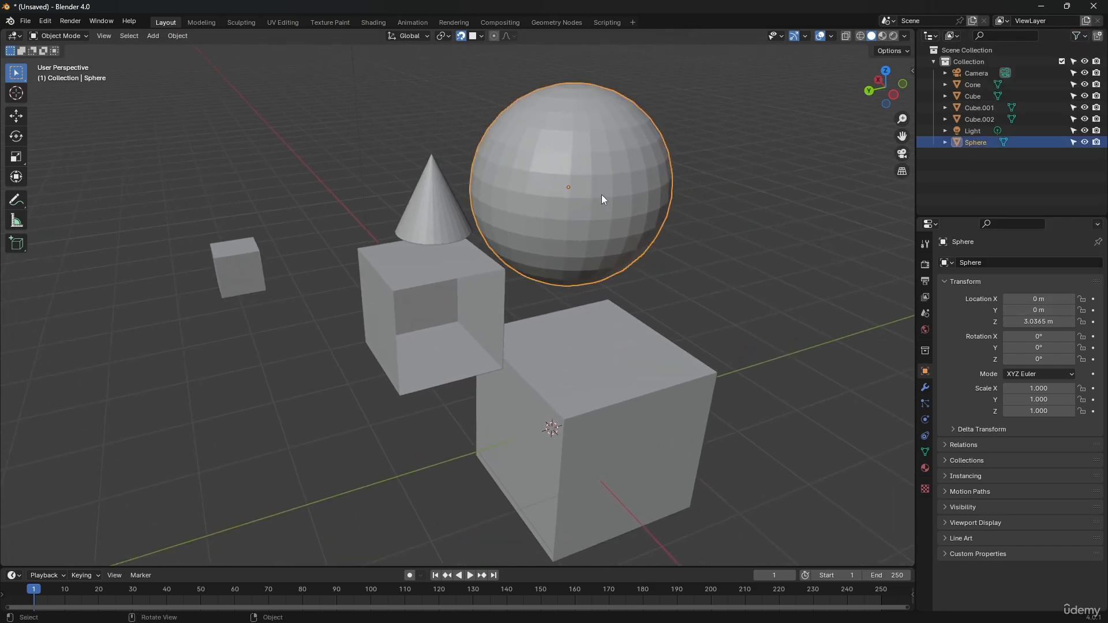
click(1073, 143)
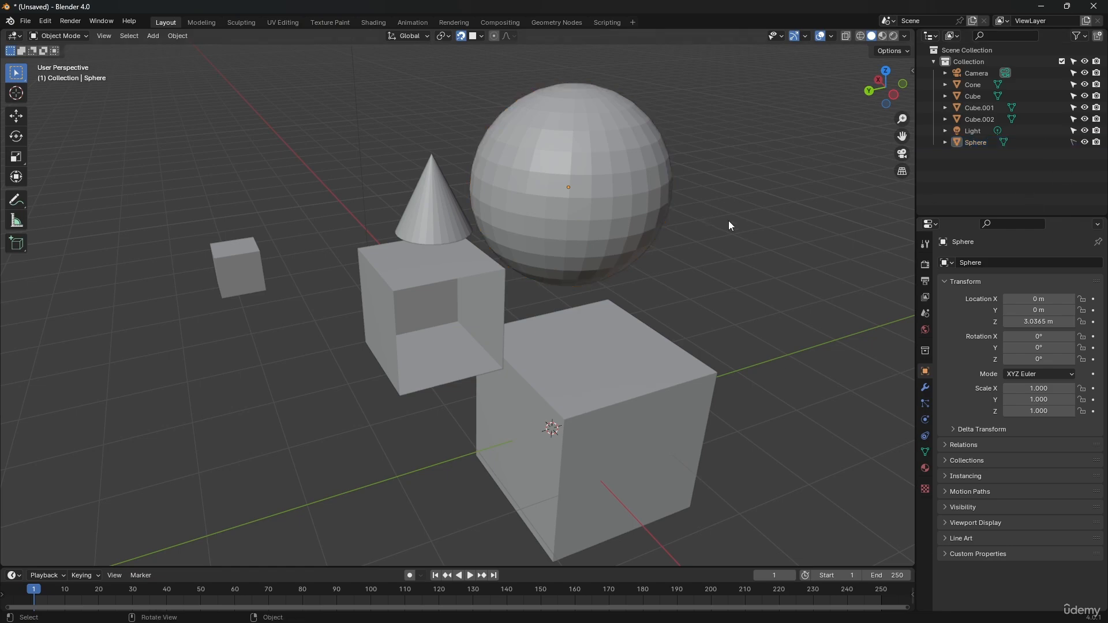
shift+middle_drag(642, 169, 614, 259)
drag(729, 120, 523, 318)
drag(652, 168, 522, 294)
Step: Try moving the cone so it snaps onto the non-selectable sphere's faces
click(403, 321)
key(g)
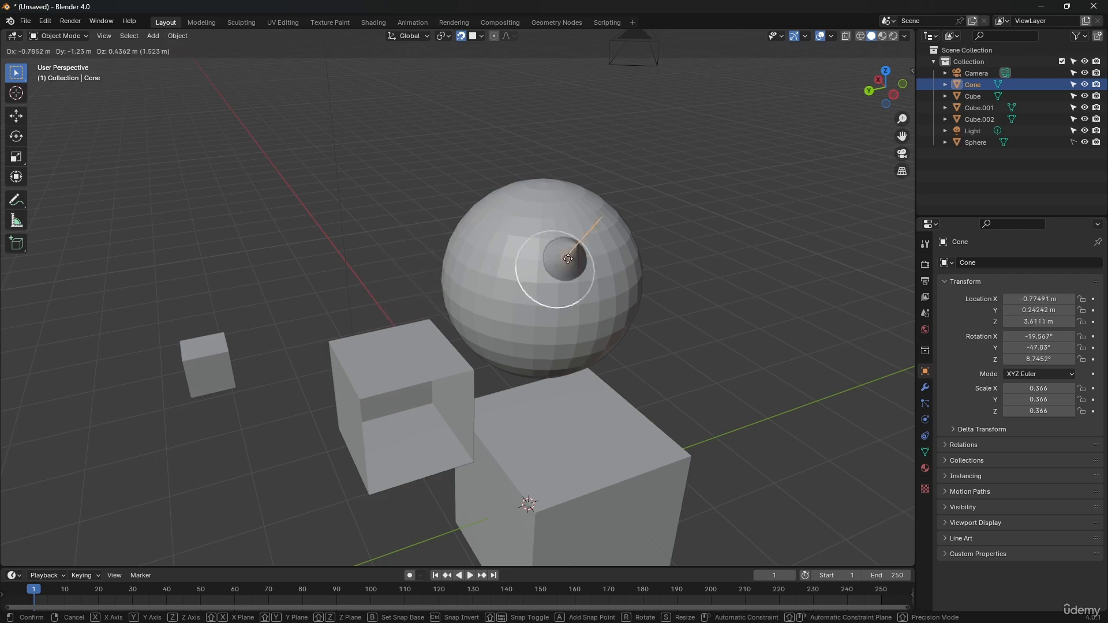
right_click(517, 101)
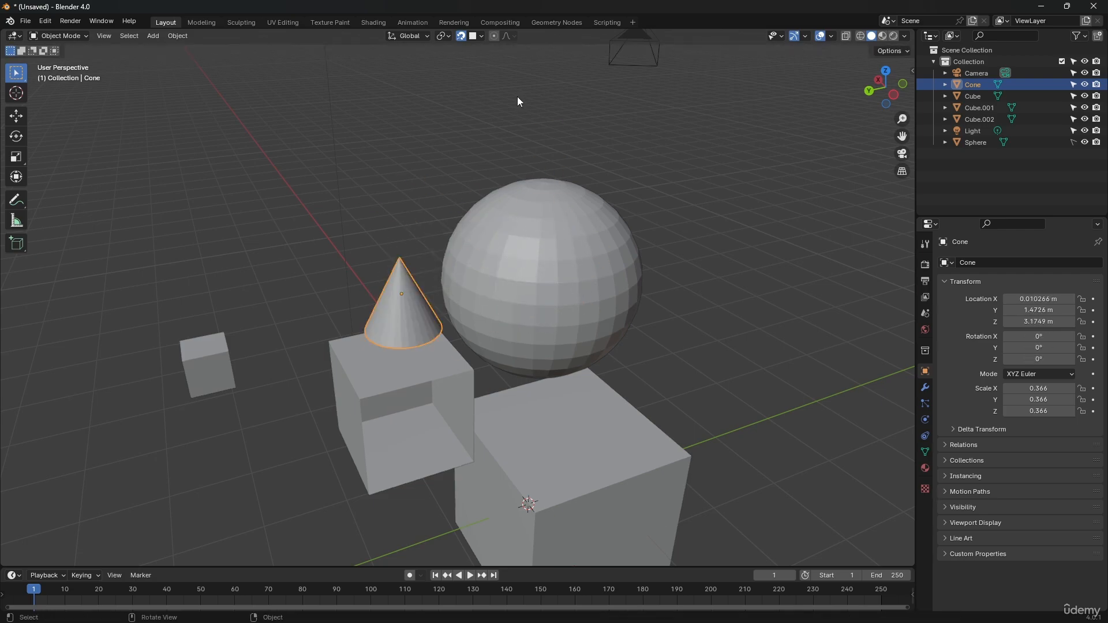
Step: Enable Exclude Non-Selectable for snapping and try moving the cone over the sphere
click(473, 36)
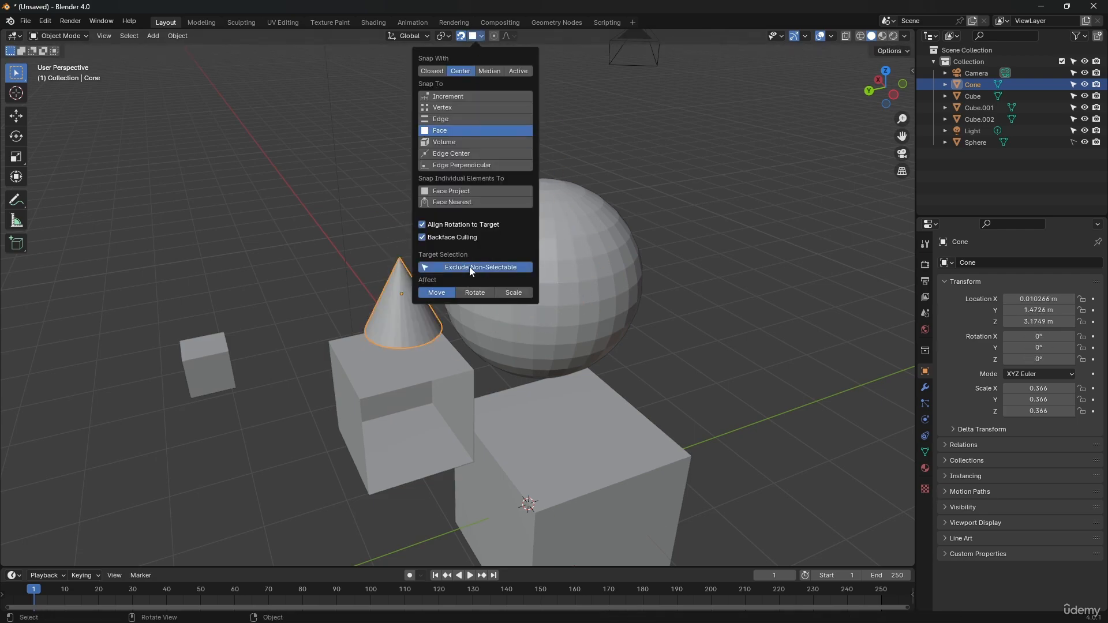
key(g)
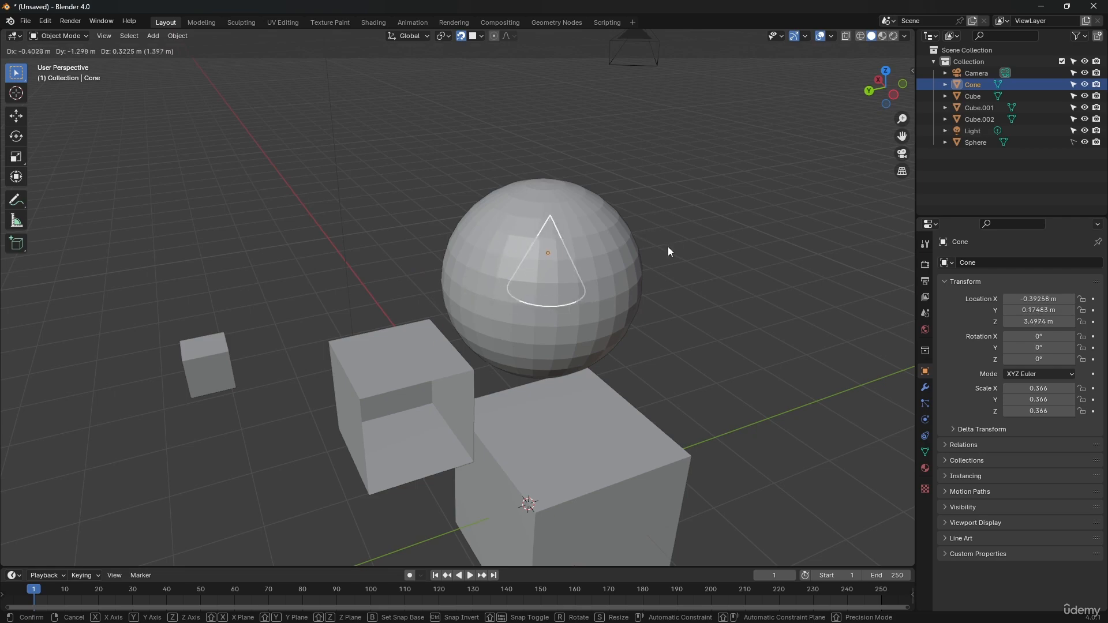
right_click(666, 247)
Step: Turn off Exclude Non-Selectable for snapping and try moving the large cube
click(481, 36)
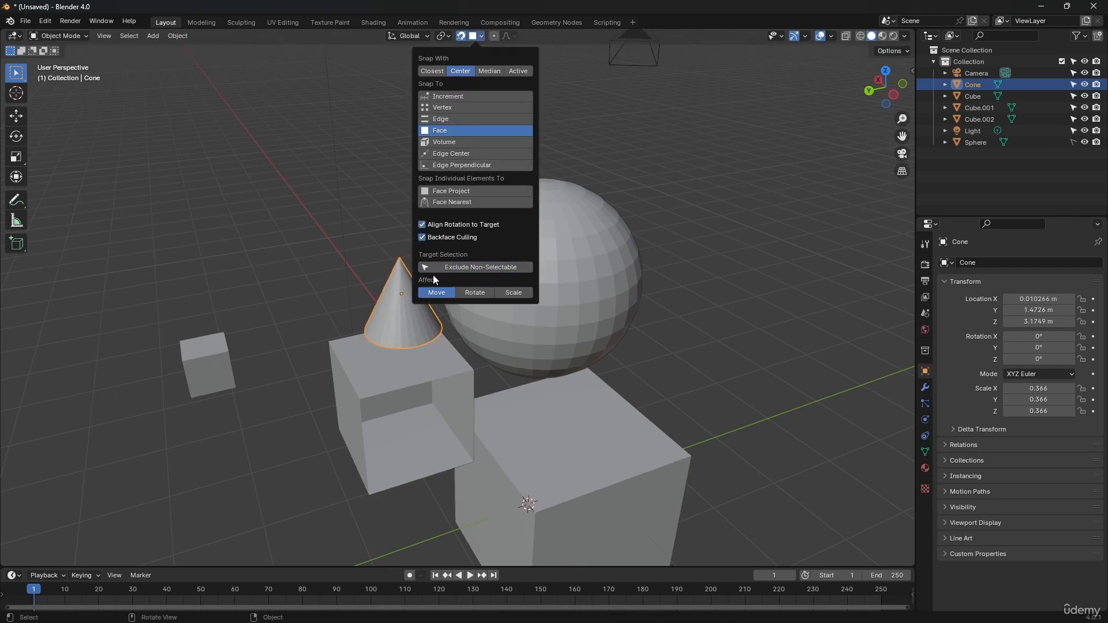
click(569, 350)
shift+middle_drag(557, 356, 485, 164)
click(558, 367)
key(g)
right_click(646, 312)
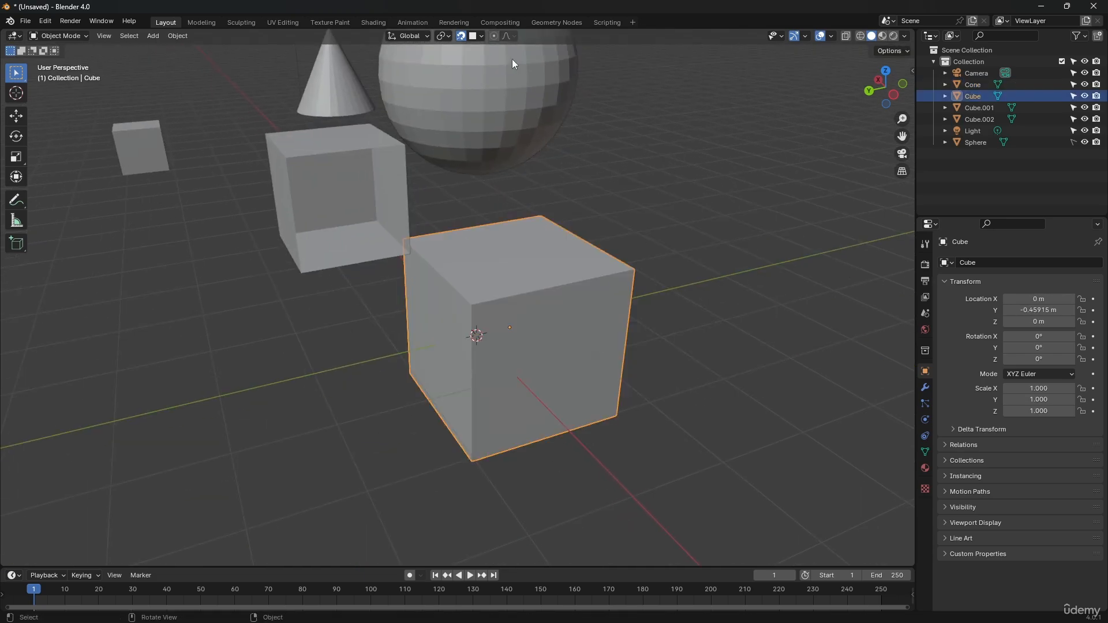
Step: Set the snap target to Increment and try moving the large cube along the grid
click(483, 33)
click(474, 96)
key(g)
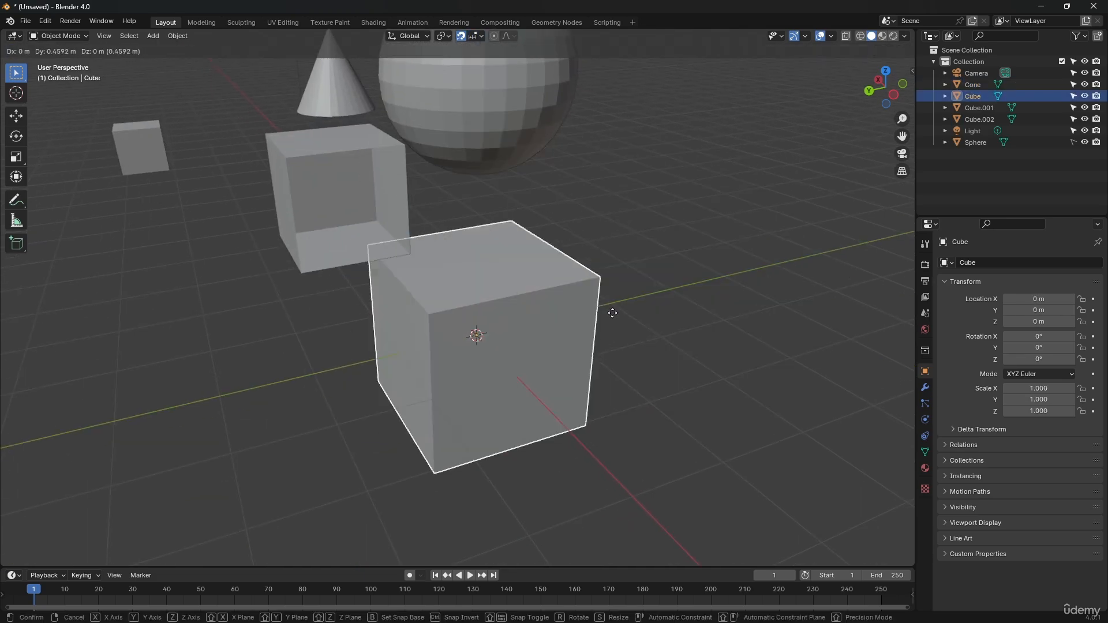
key(Escape)
Step: Try rotating the large cube freely and about the Z axis, and try moving it with increment snapping
click(479, 36)
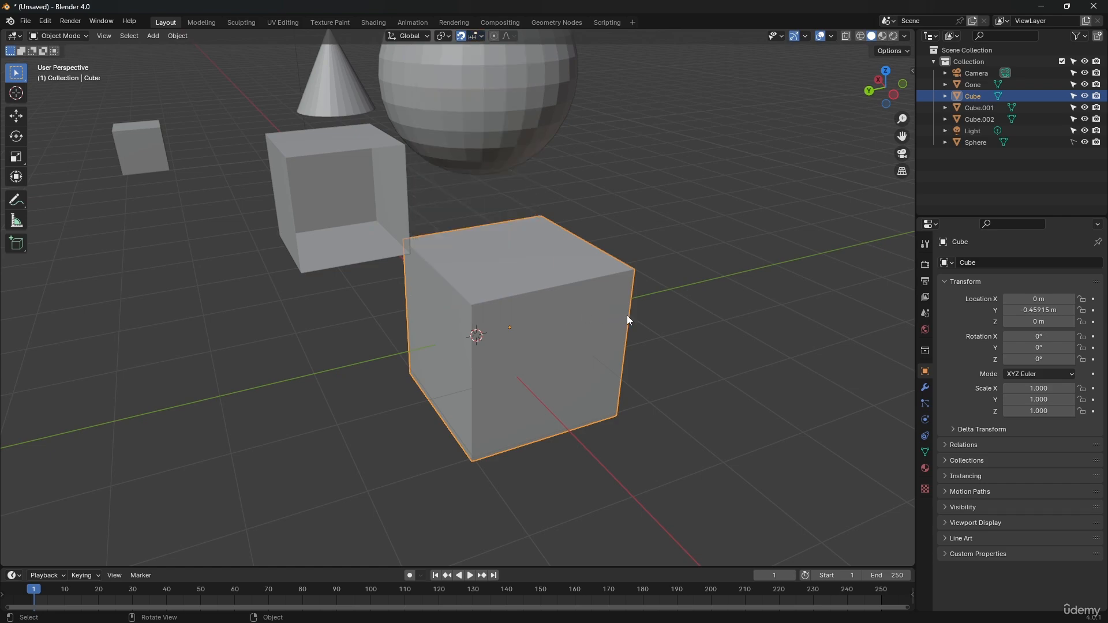
shift+middle_drag(626, 315, 528, 320)
scroll(528, 320, down, 3)
key(r)
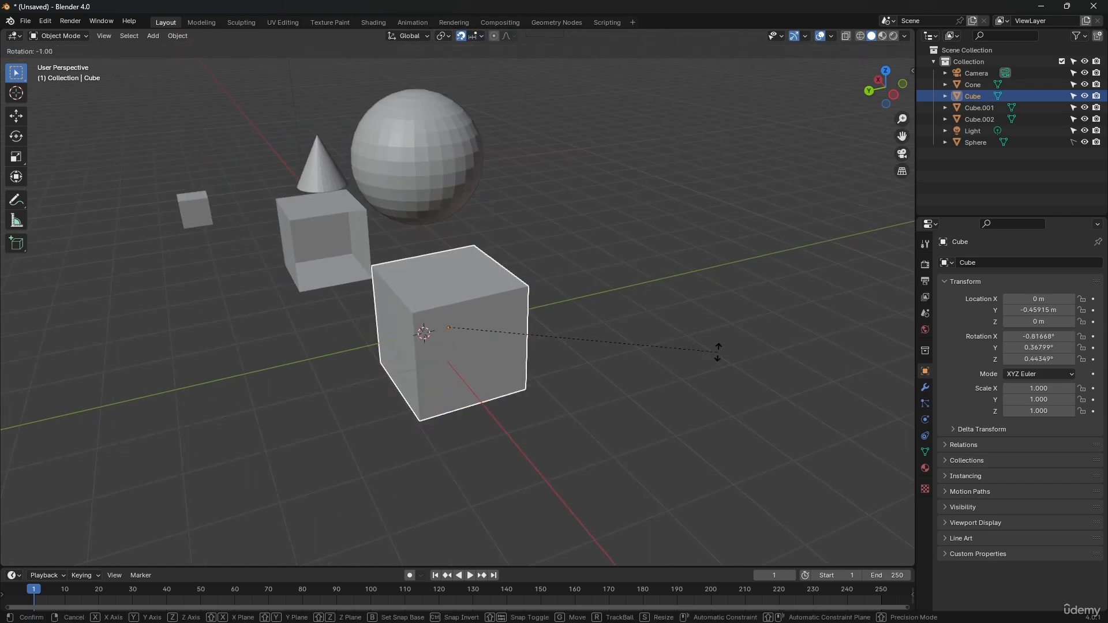
key(z)
key(Escape)
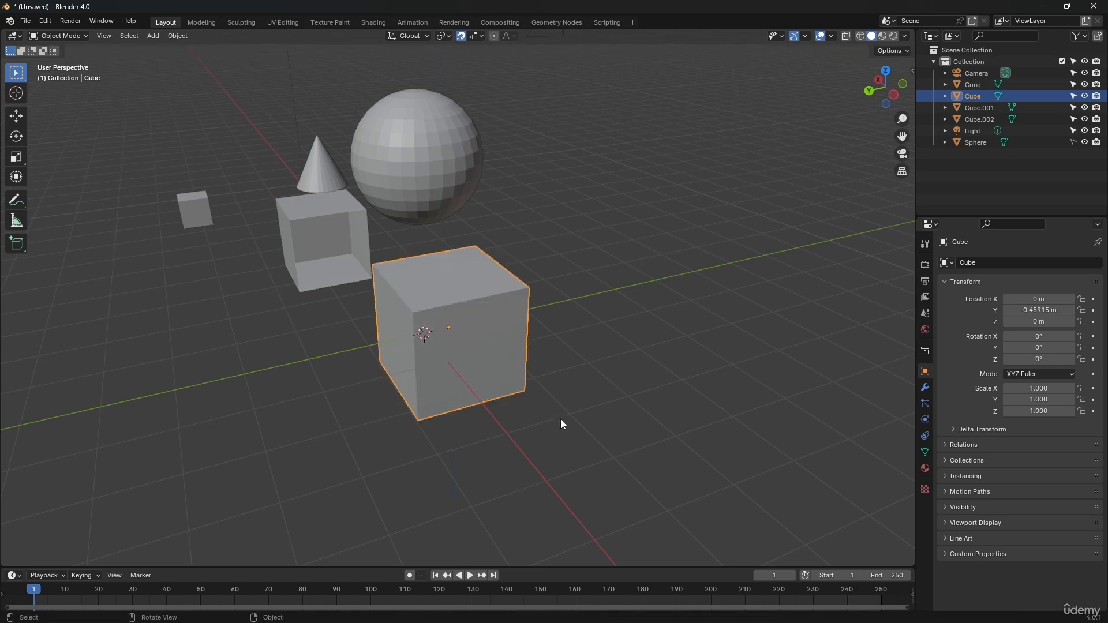
key(g)
key(Escape)
Step: Let snapping also affect Rotate and Scale, and try rotating the large cube 40° about Z and scaling it to 0.6 in increments
click(476, 36)
key(r)
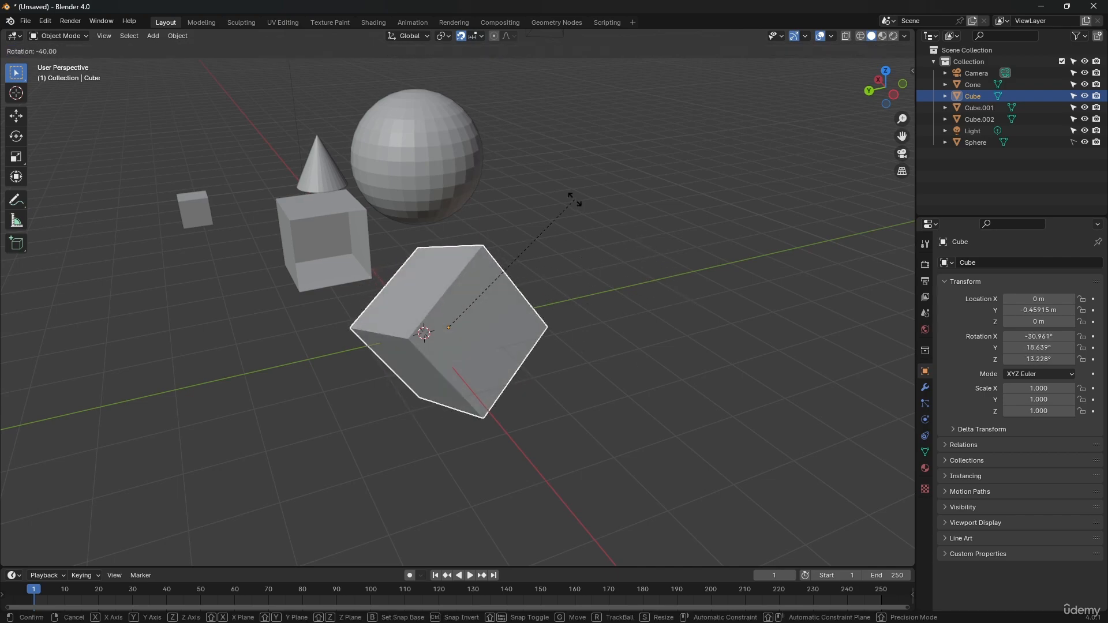
key(Escape)
key(r)
key(z)
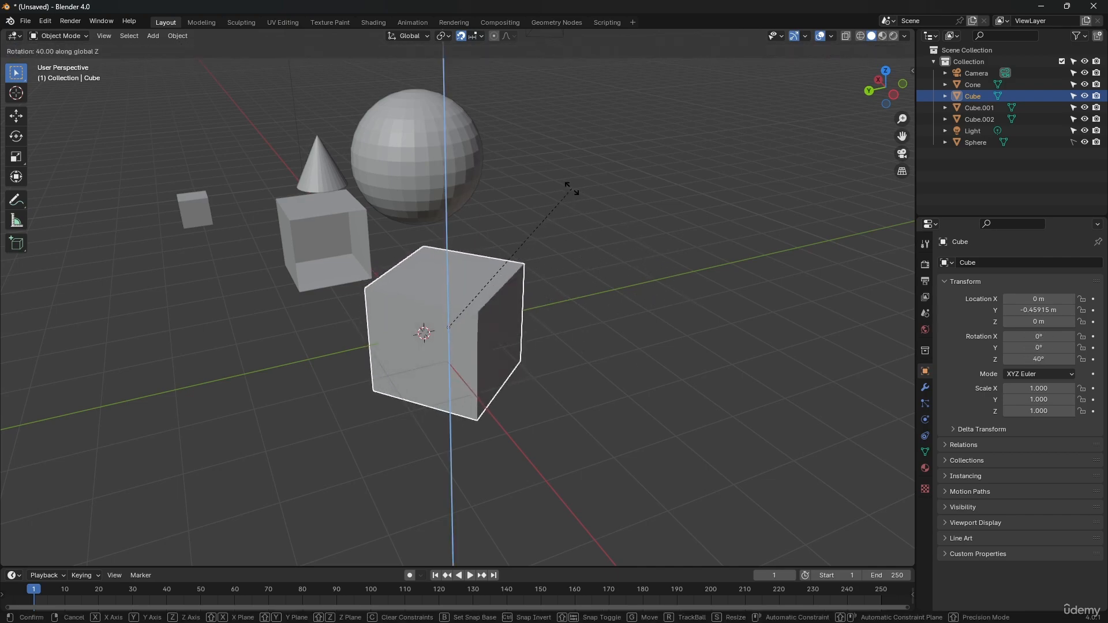
key(Escape)
key(s)
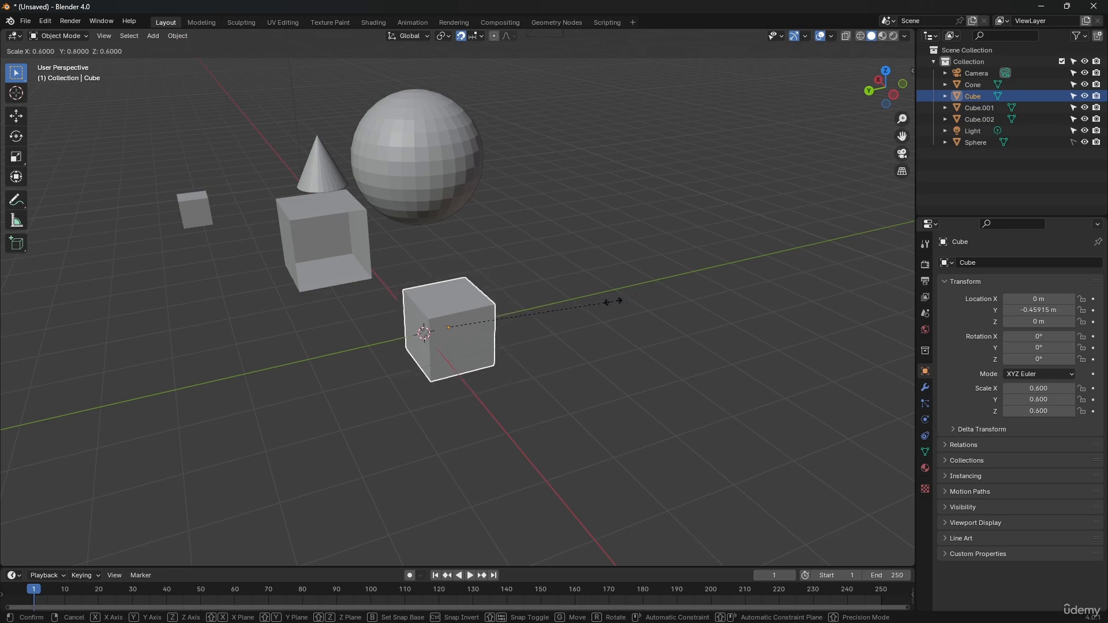
key(Escape)
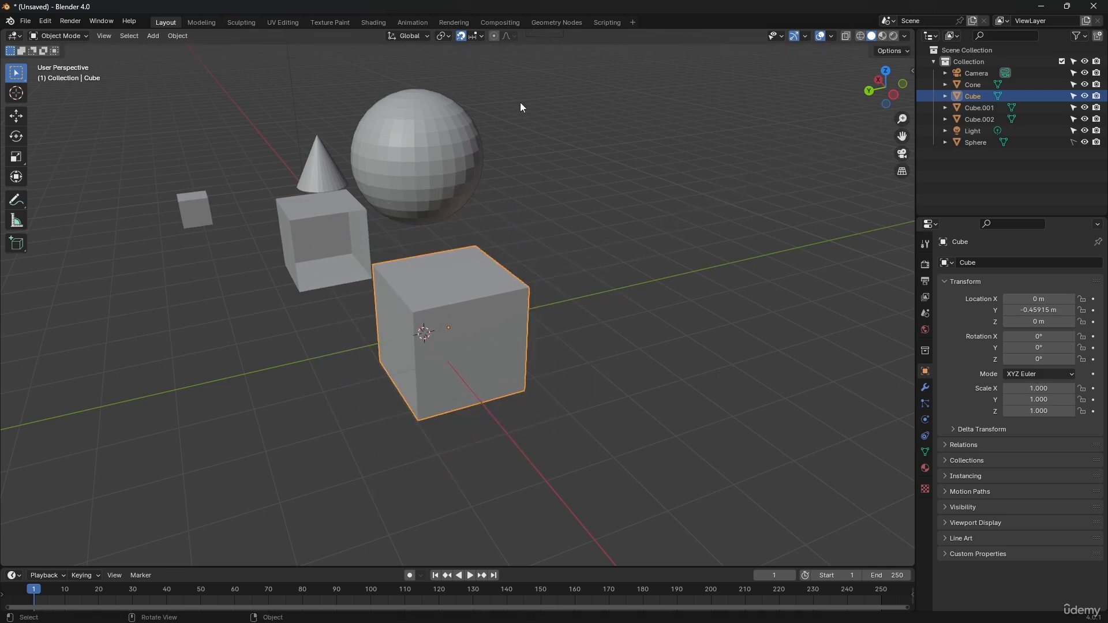
Step: Add Volume, Face and Edge to the active snap targets alongside Increment
click(474, 36)
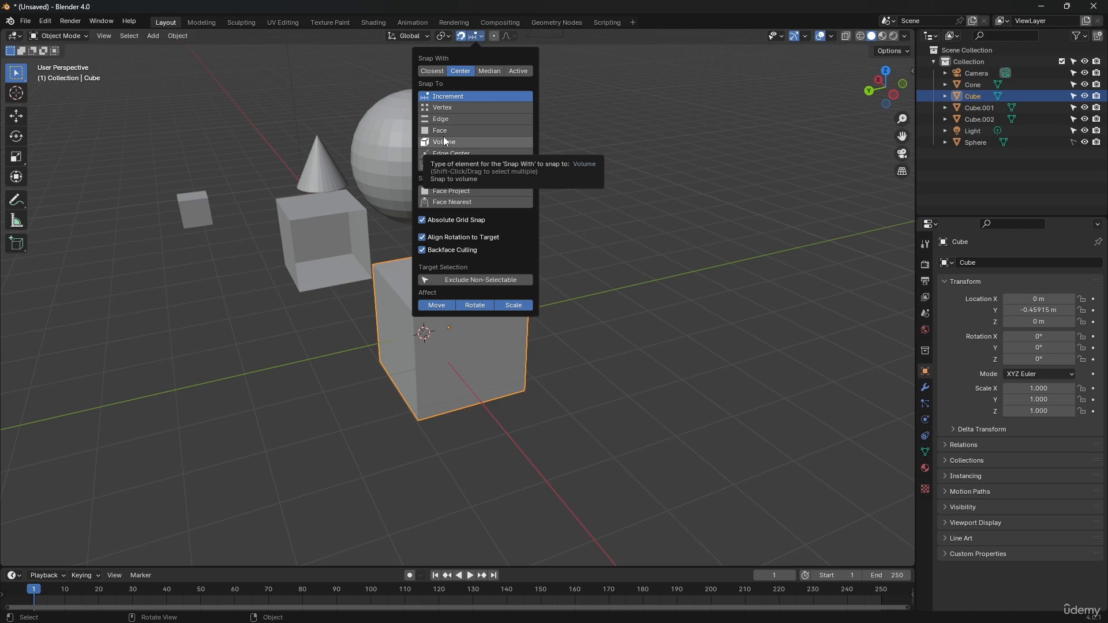
shift+drag(443, 141, 446, 115)
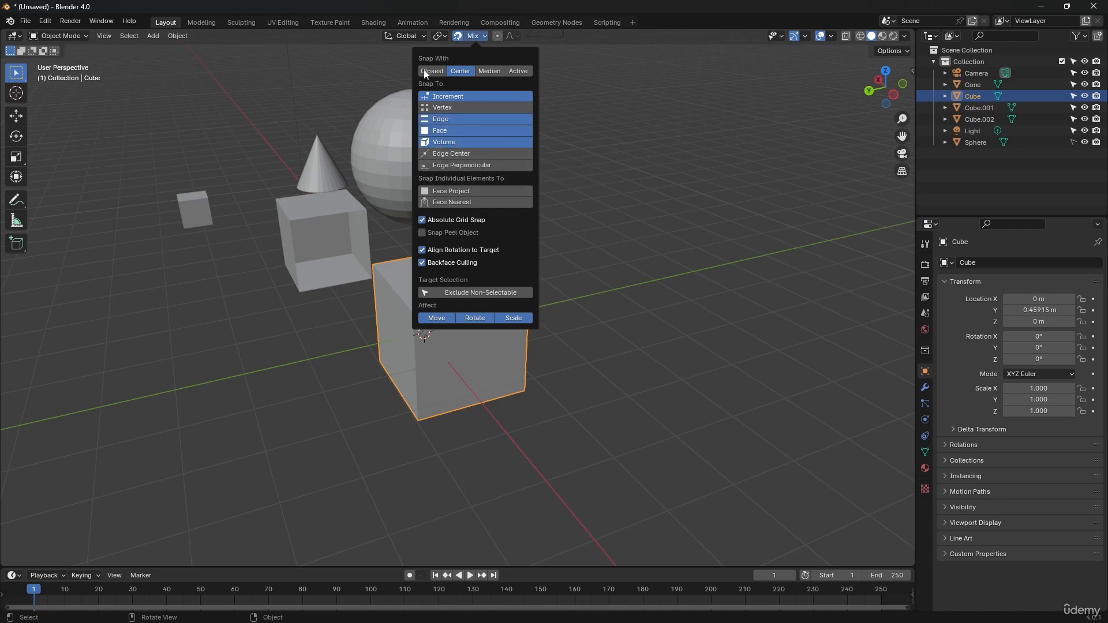